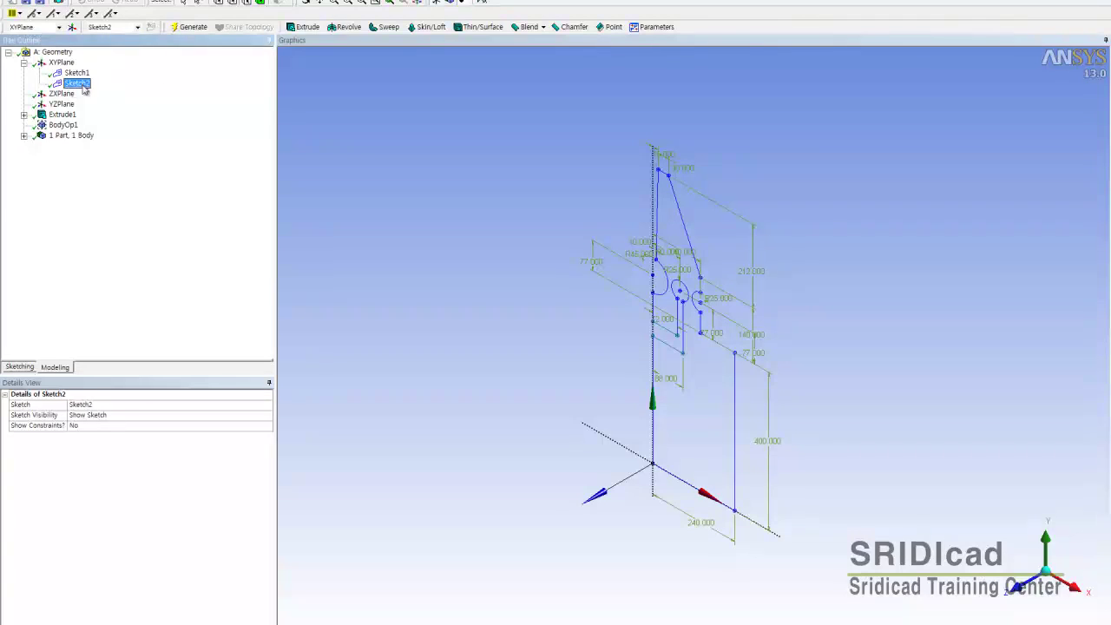
# - View Sketch2 face-on to the XY plane with the sketching Draw tools available
pyautogui.click(482, 3)
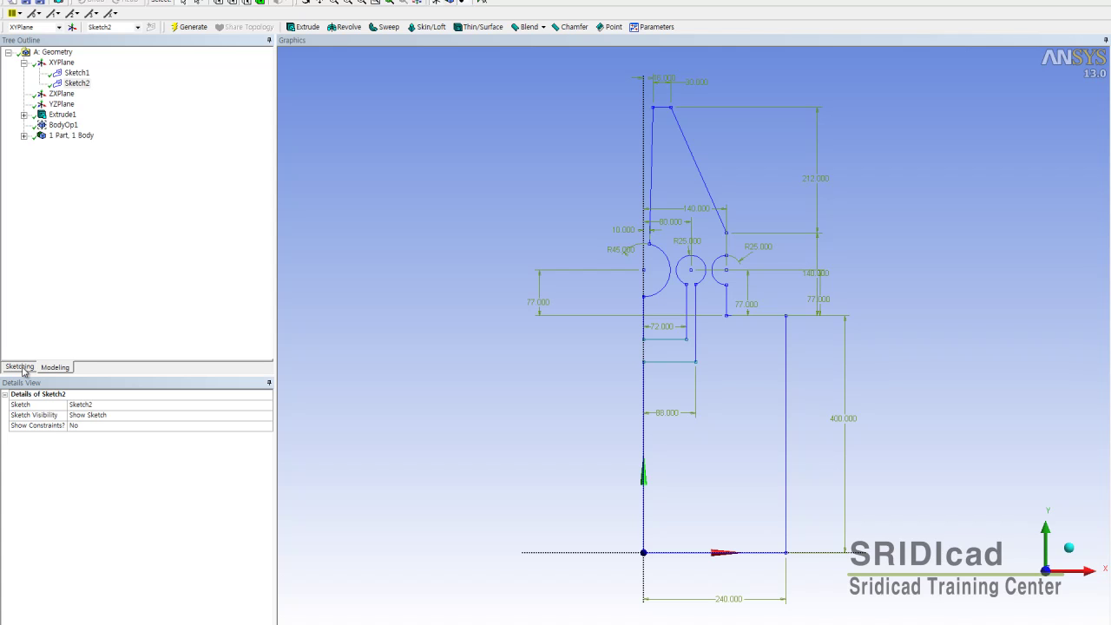
pyautogui.click(19, 367)
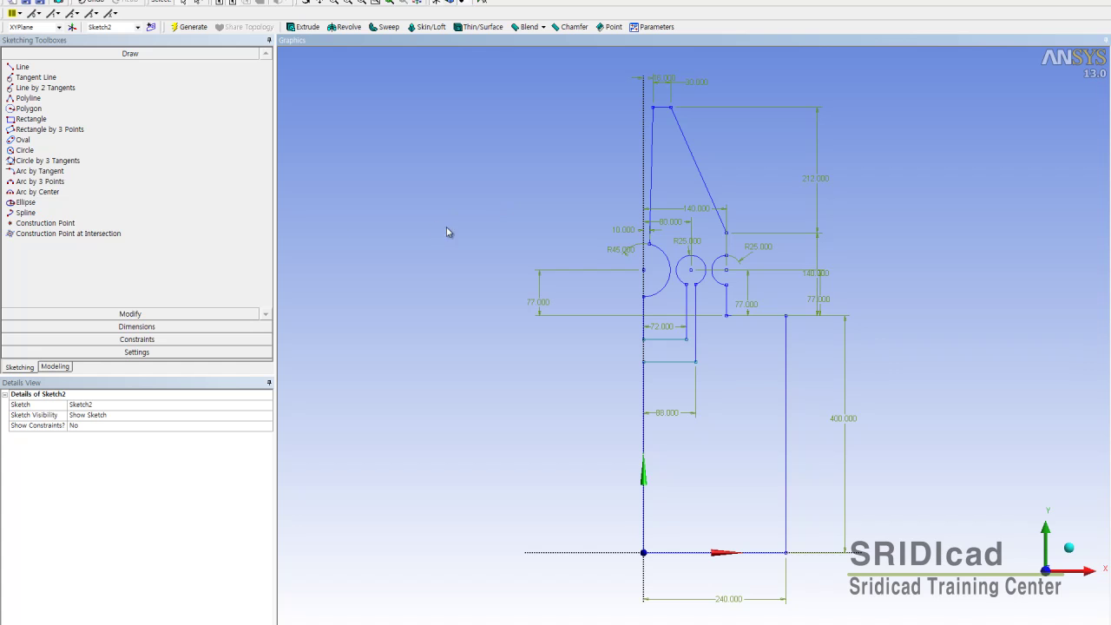
# - Draw a small circle centred on the Y axis, tangent to the upper left profile line
pyautogui.click(23, 150)
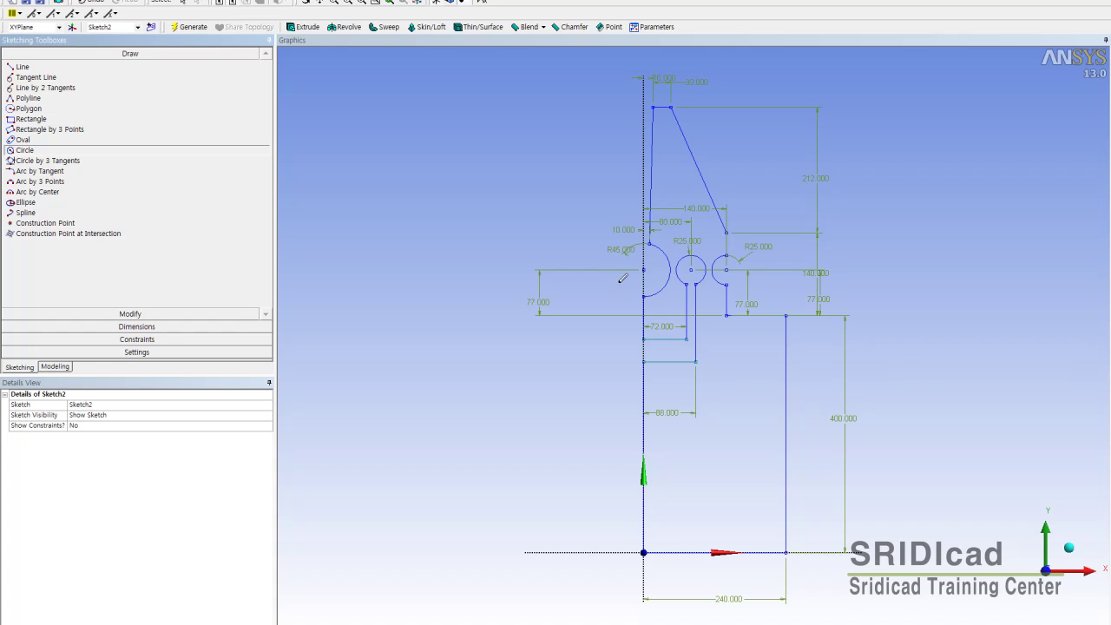
pyautogui.click(645, 268)
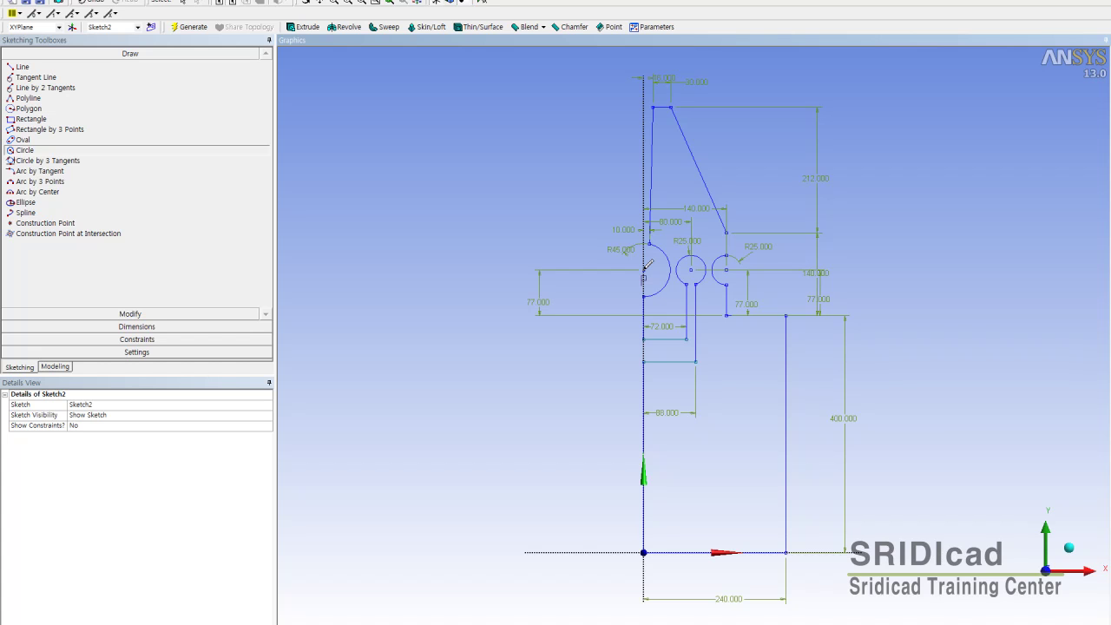
pyautogui.scroll(2, 646, 265)
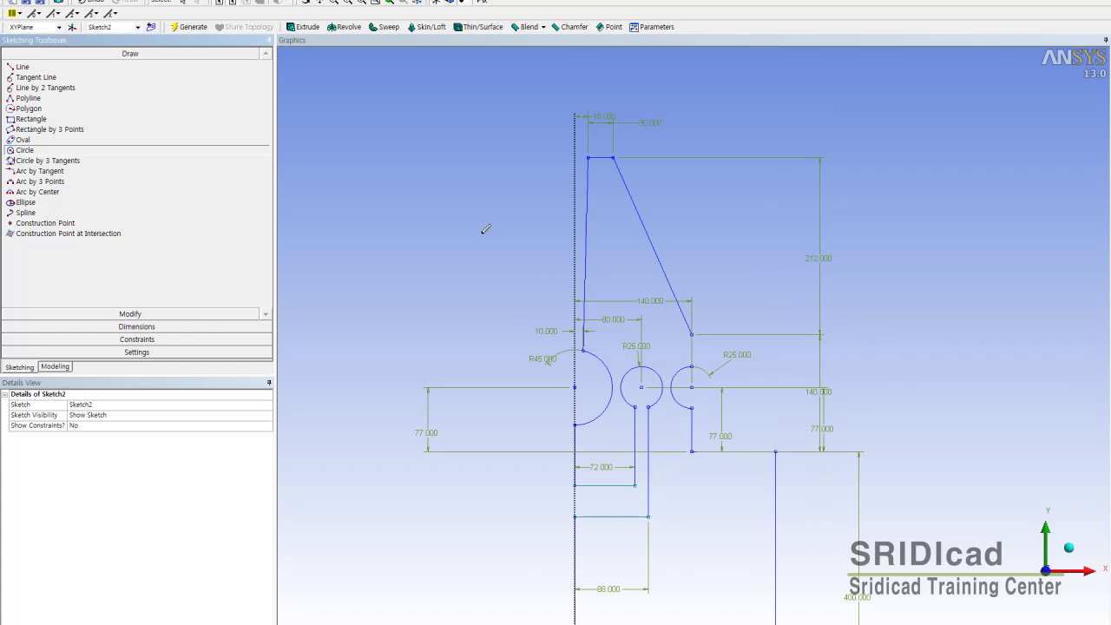
pyautogui.click(573, 237)
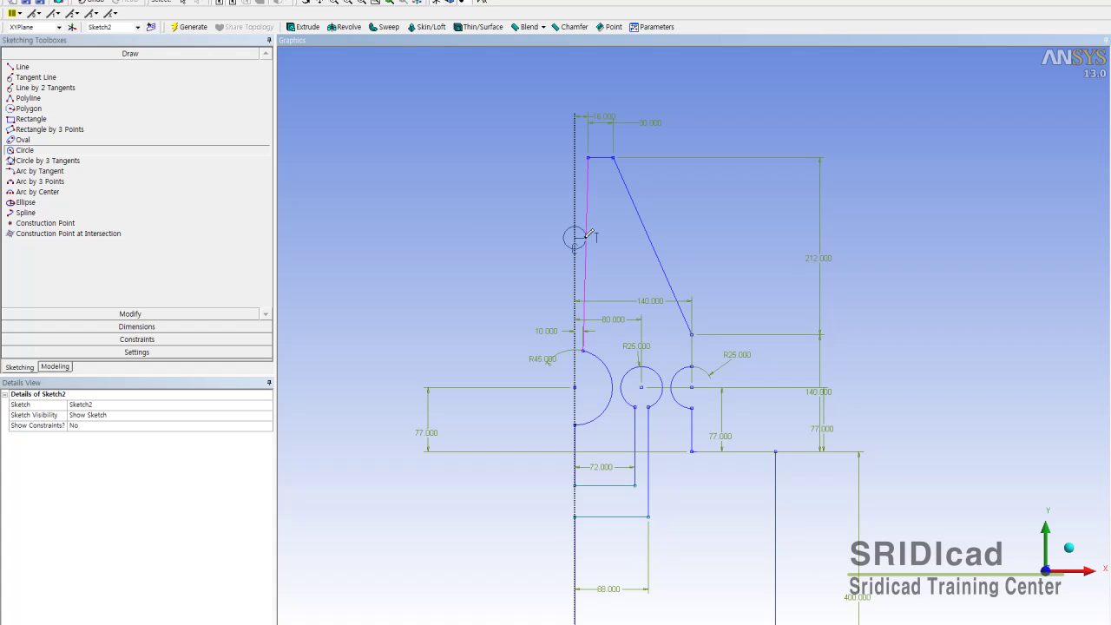
pyautogui.click(585, 237)
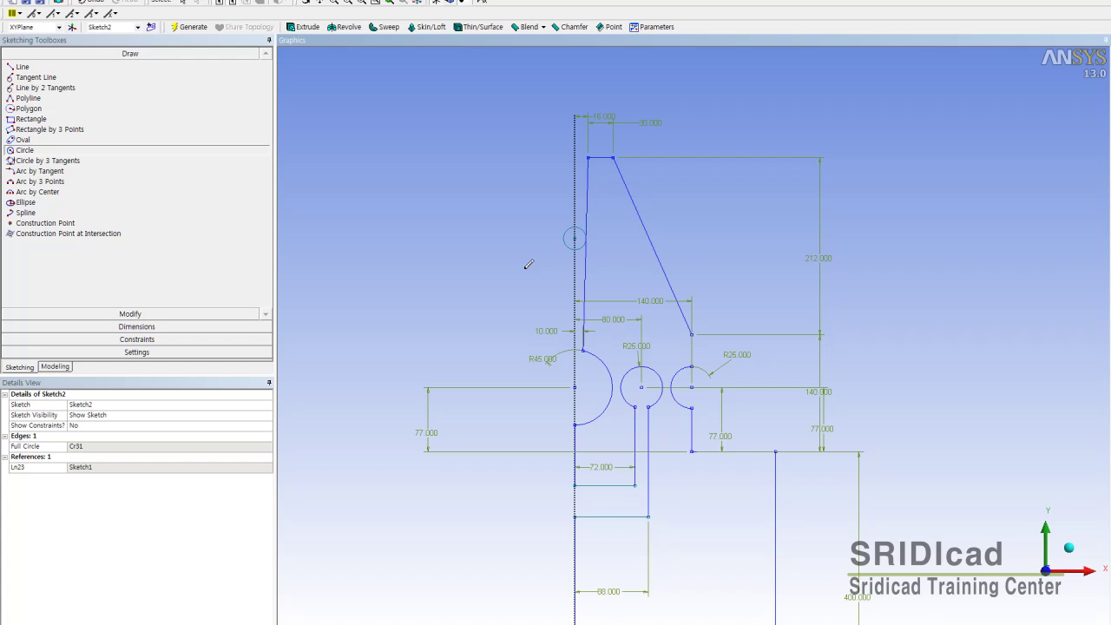
# - Add a radius dimension to the small circle and set it to R15
pyautogui.click(143, 327)
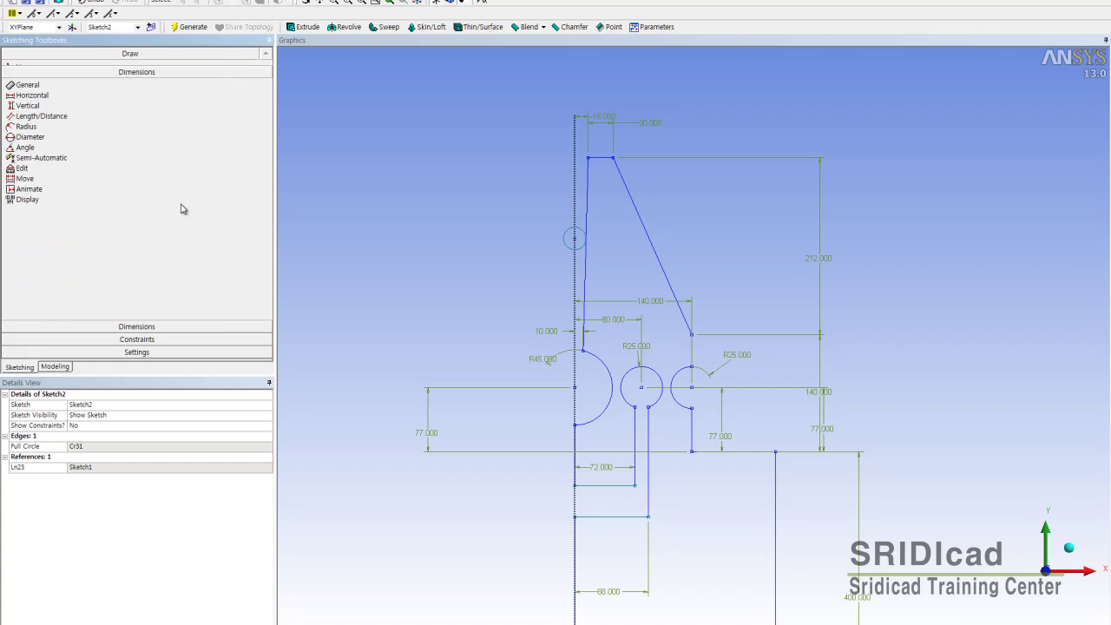
pyautogui.click(26, 134)
pyautogui.click(583, 240)
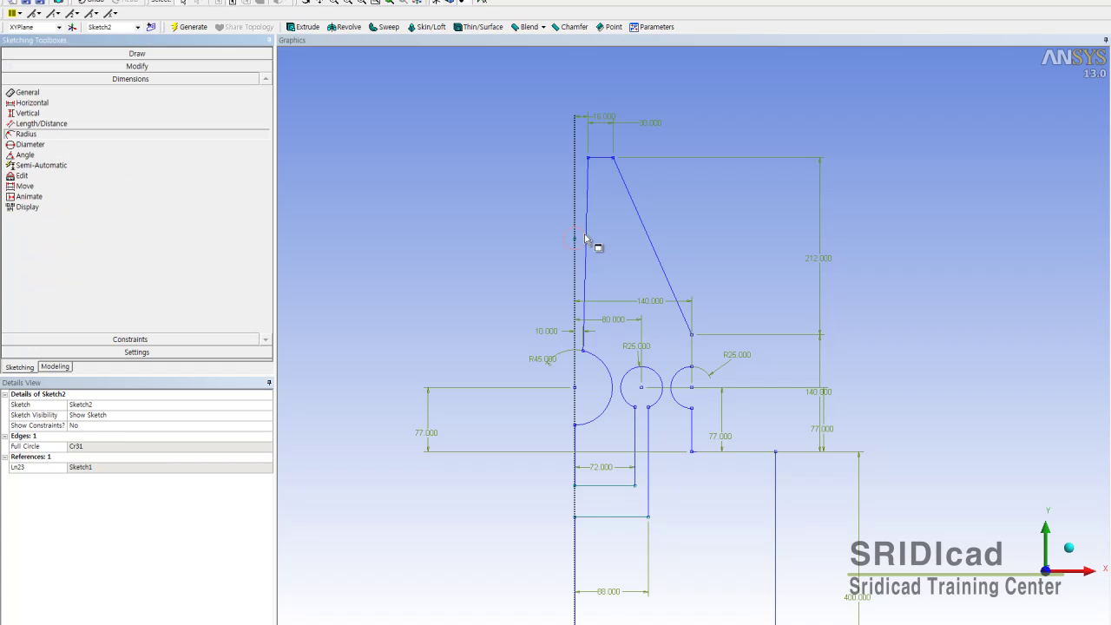
pyautogui.click(545, 210)
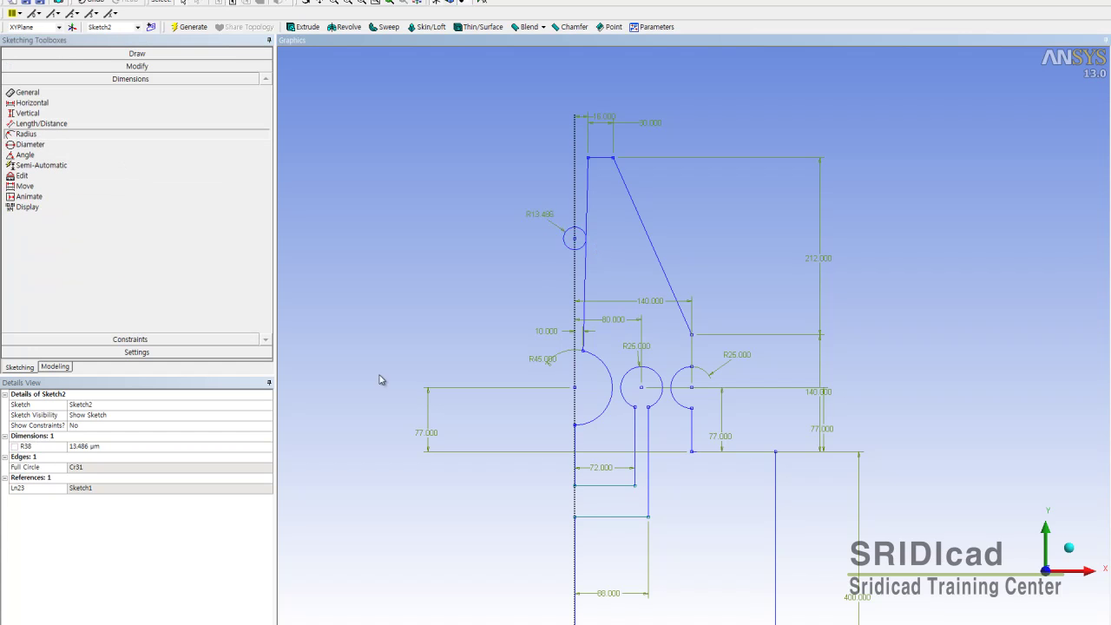
pyautogui.click(111, 445)
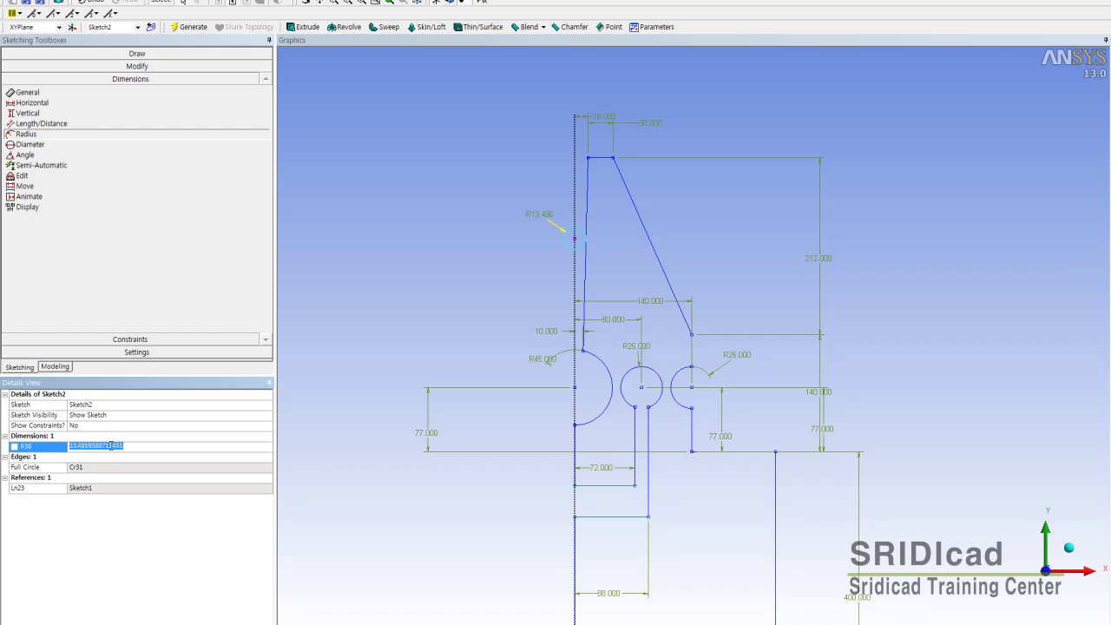
pyautogui.write('1')
pyautogui.press('Return')
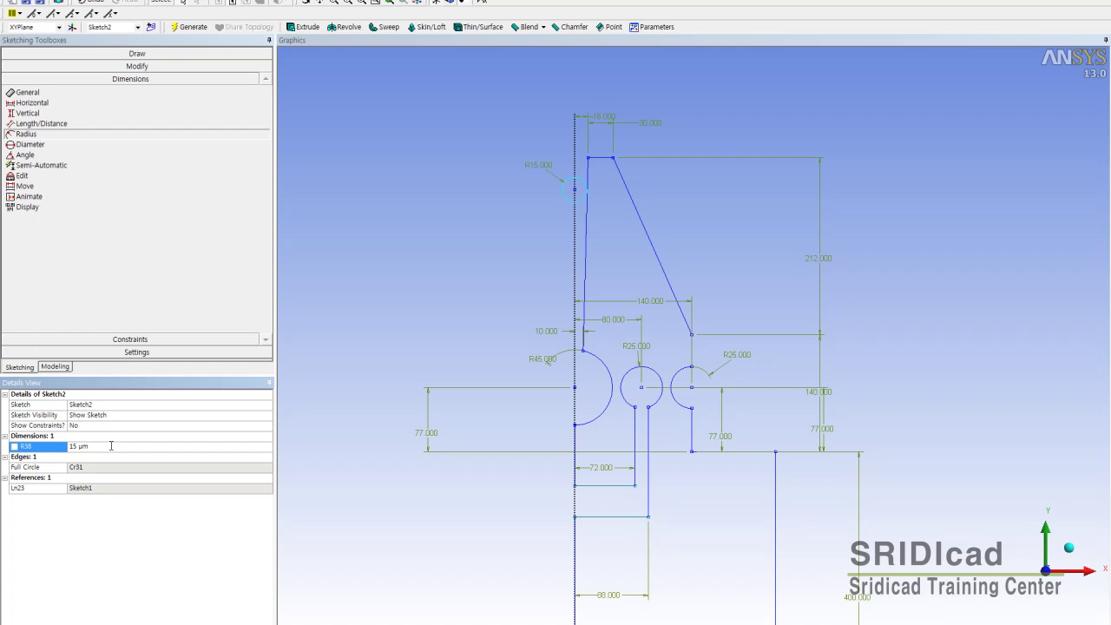
pyautogui.click(174, 65)
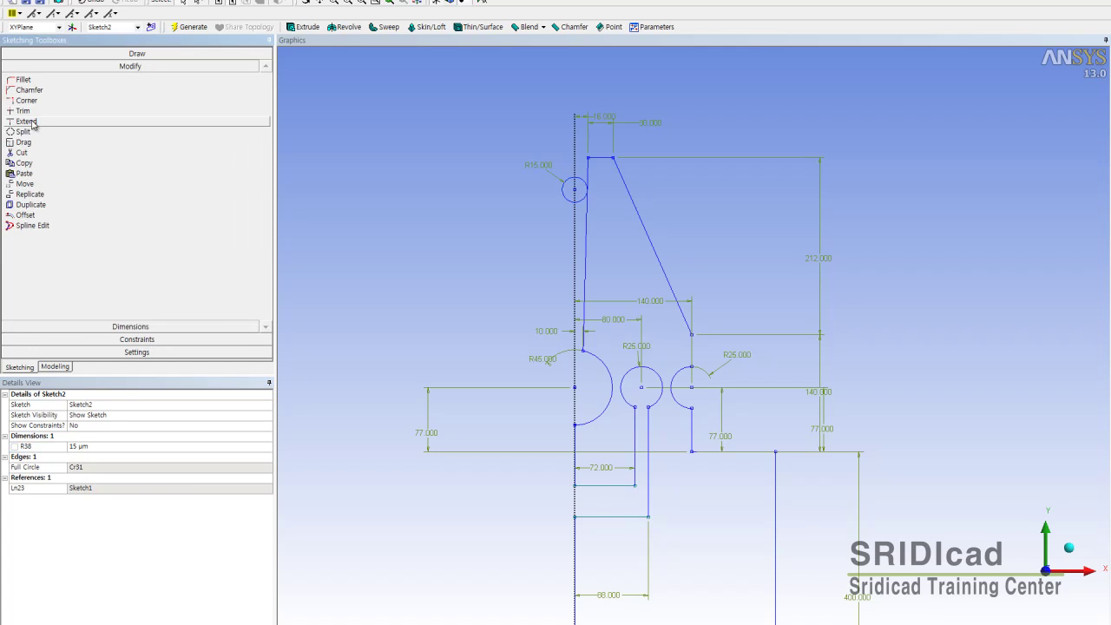
# - Trim off the R15 circle's left half, keeping the right-hand semicircular arc
pyautogui.click(23, 111)
pyautogui.click(562, 188)
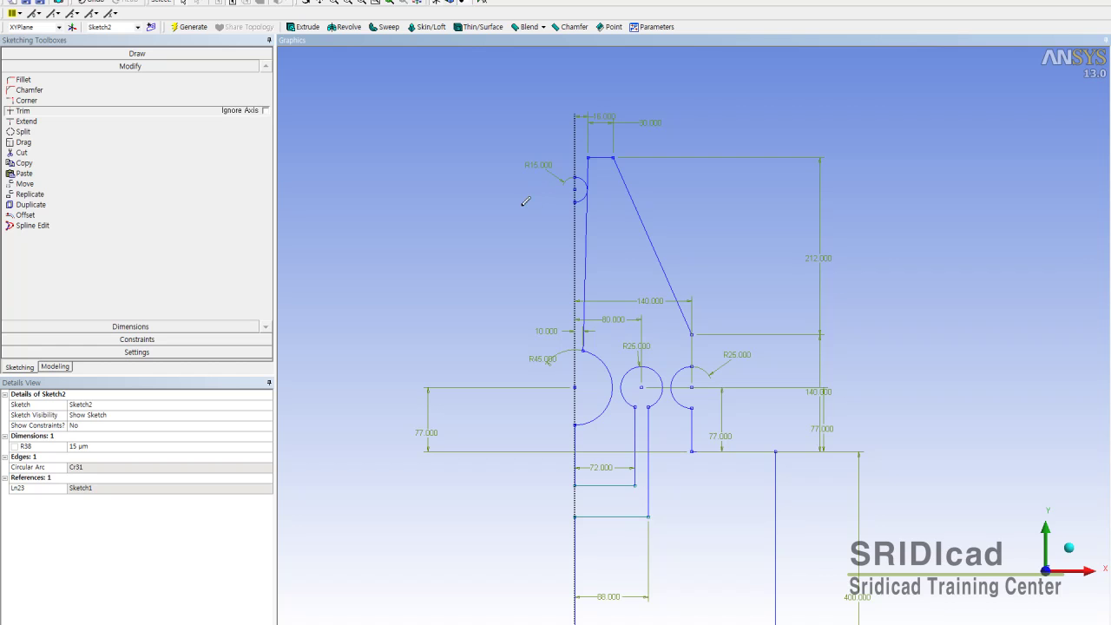
pyautogui.rightClick(523, 205)
pyautogui.click(504, 225)
pyautogui.click(581, 179)
pyautogui.rightClick(581, 179)
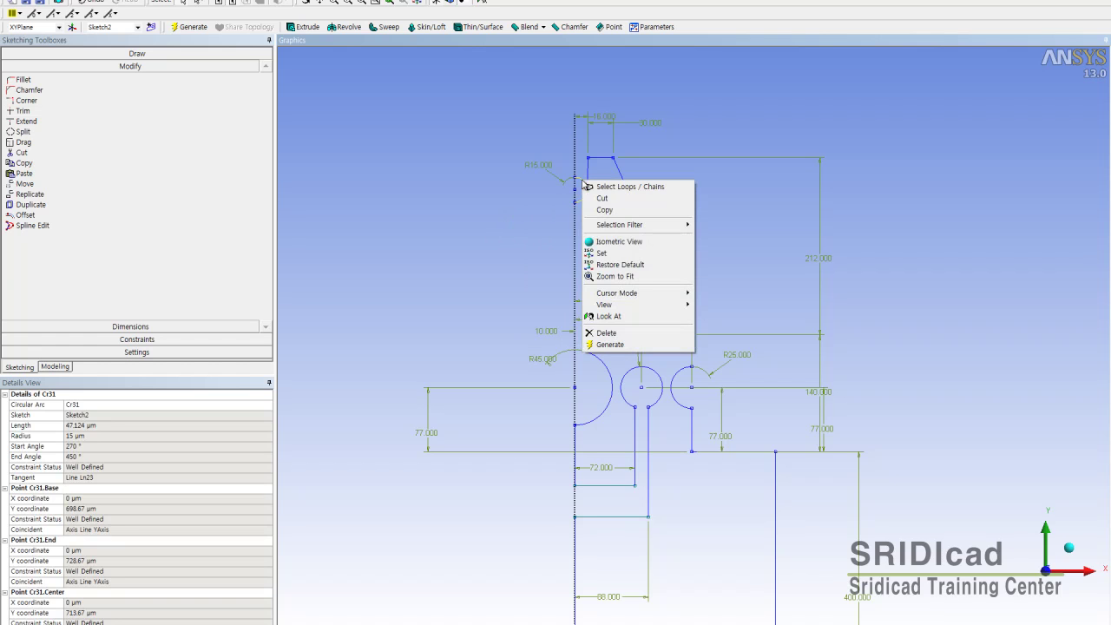
pyautogui.click(491, 194)
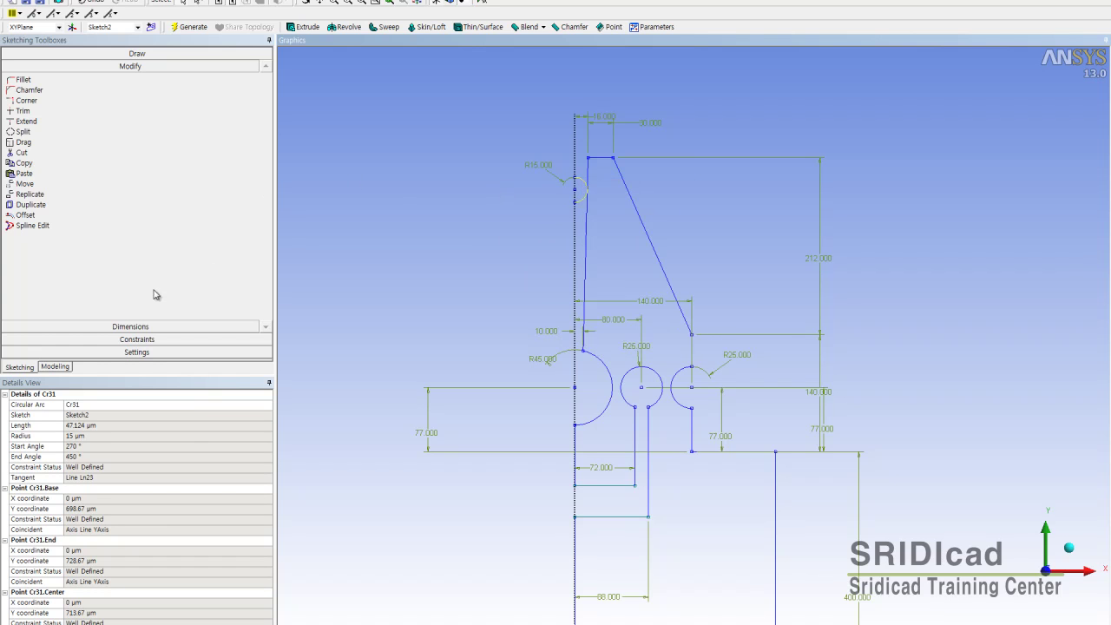
pyautogui.click(138, 54)
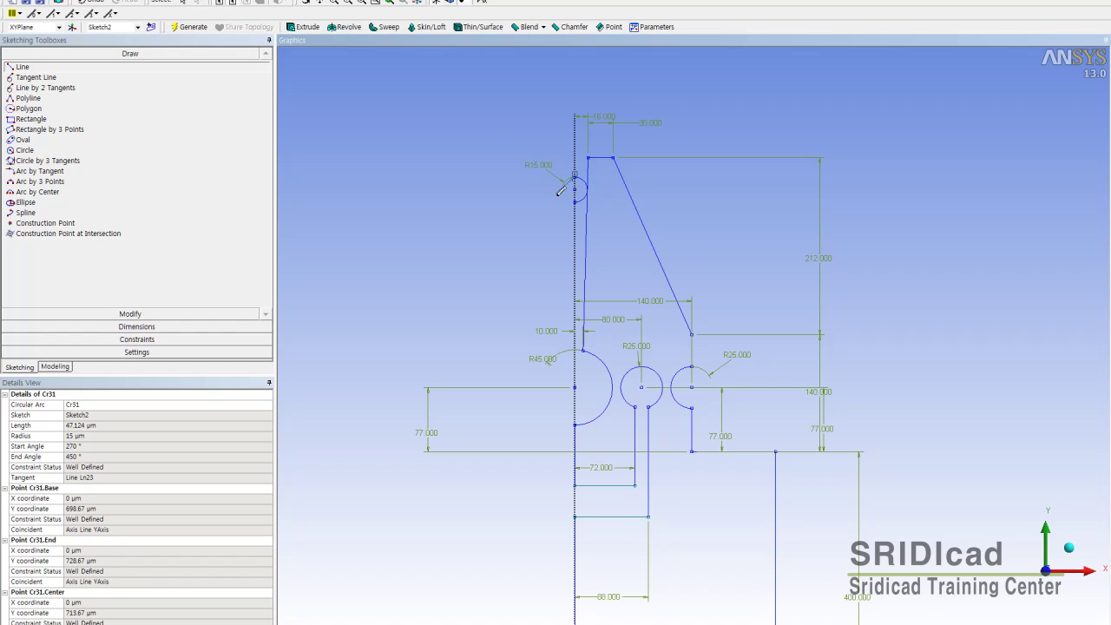
# - Regenerate the part and show the solid isometrically beside the modeling tree
pyautogui.click(495, 208)
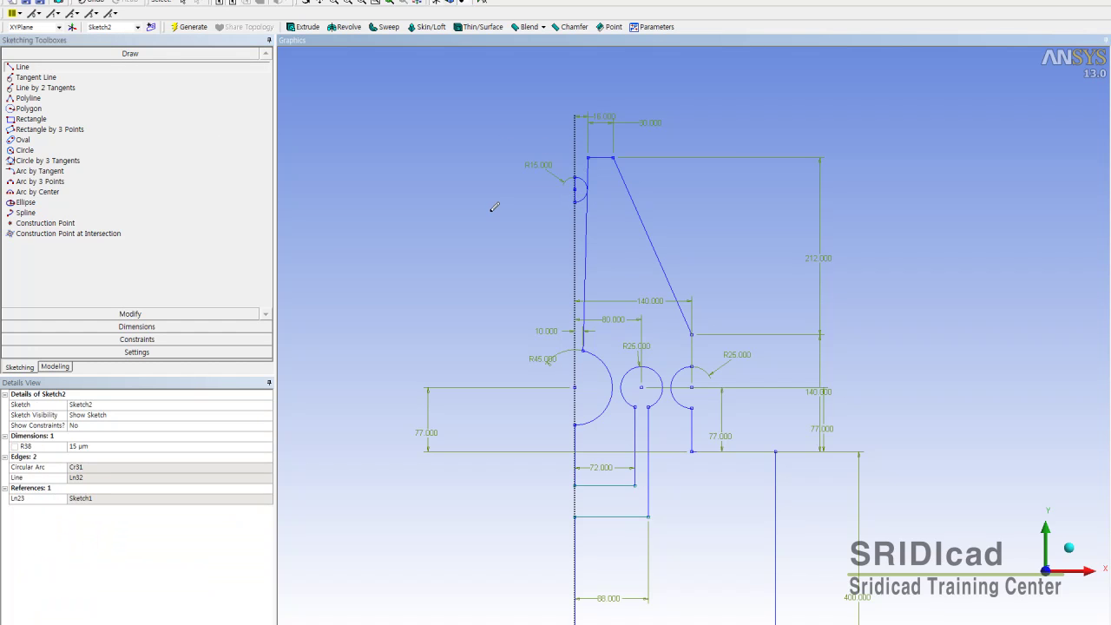
pyautogui.moveTo(570, 181)
pyautogui.keyDown('shift'); pyautogui.mouseDown(button='middle')
pyautogui.moveTo(562, 81)
pyautogui.moveTo(555, 178)
pyautogui.mouseUp(button='middle'); pyautogui.keyUp('shift')
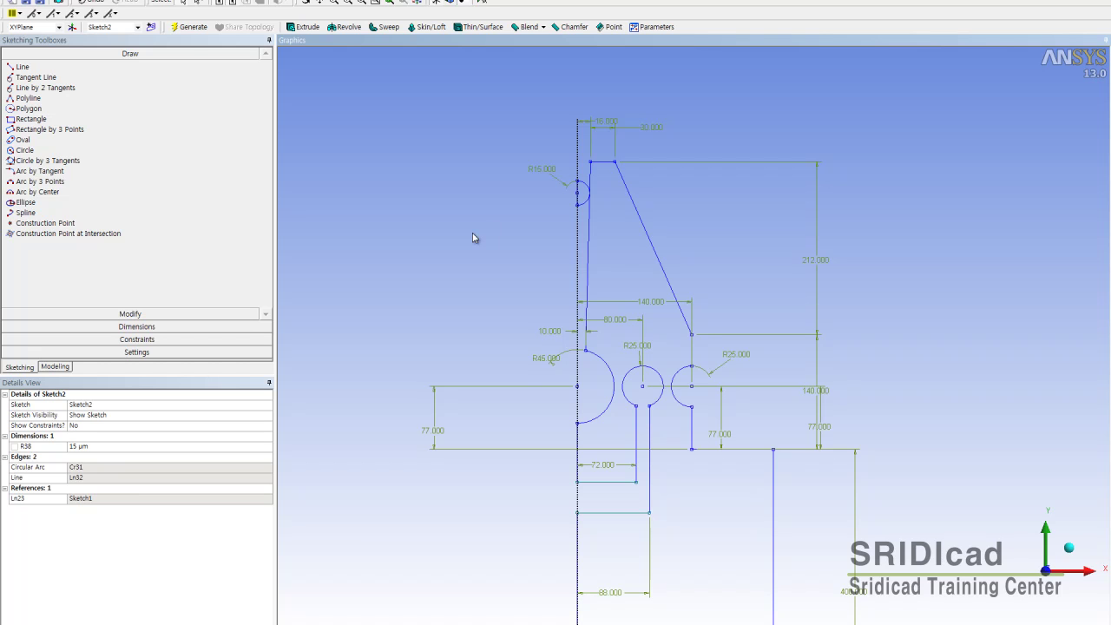
pyautogui.click(193, 27)
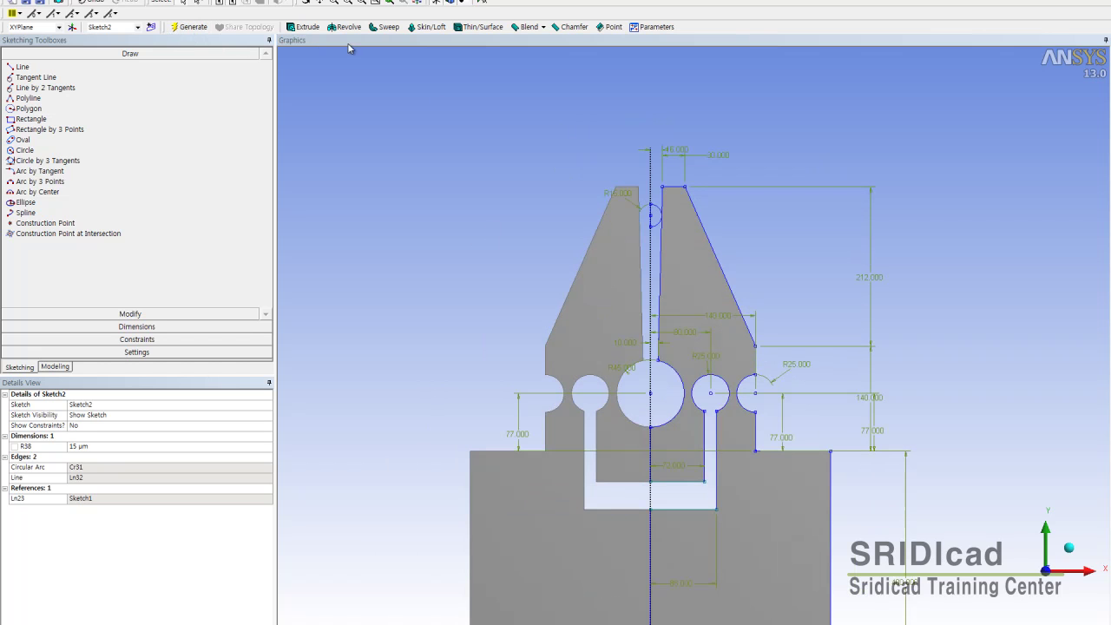
pyautogui.click(1068, 546)
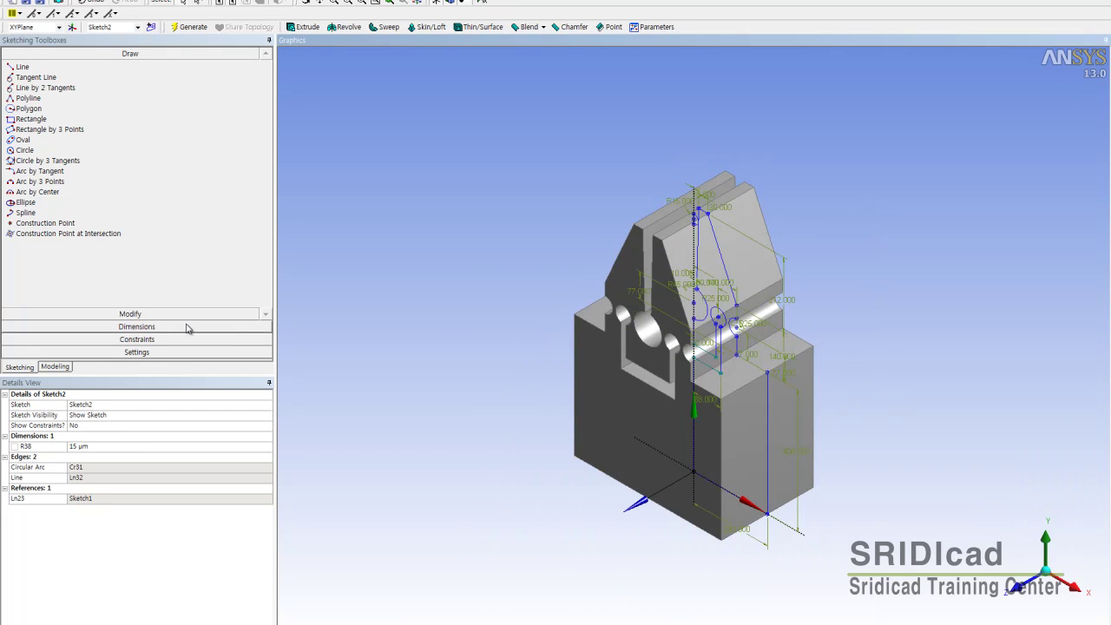
pyautogui.click(57, 367)
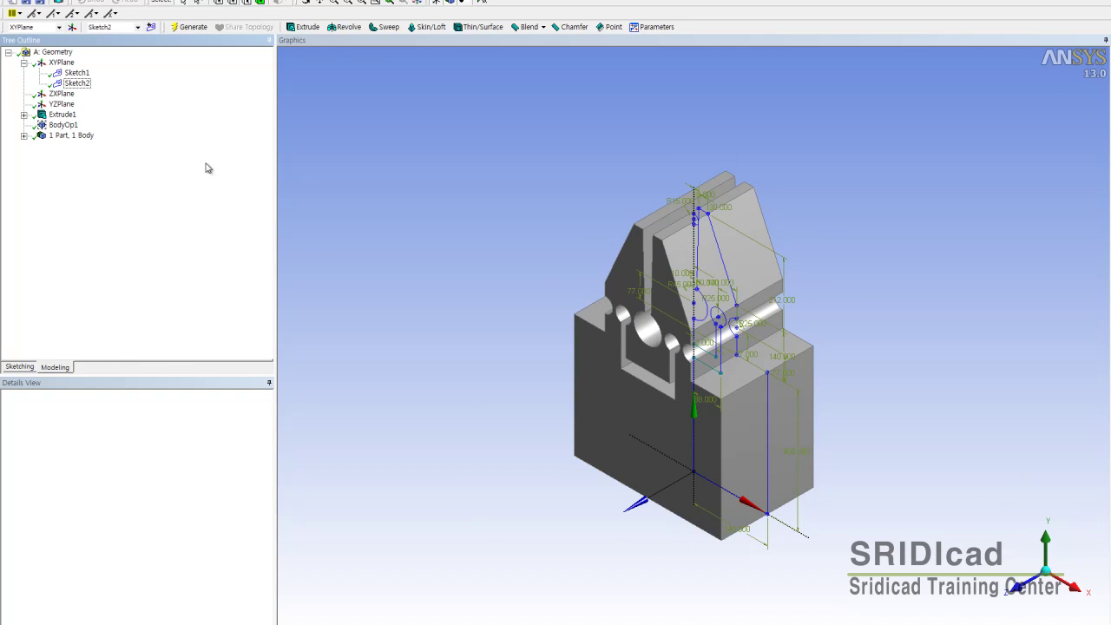
# - Hide Sketch1 and select Sketch2 in the tree
pyautogui.rightClick(75, 76)
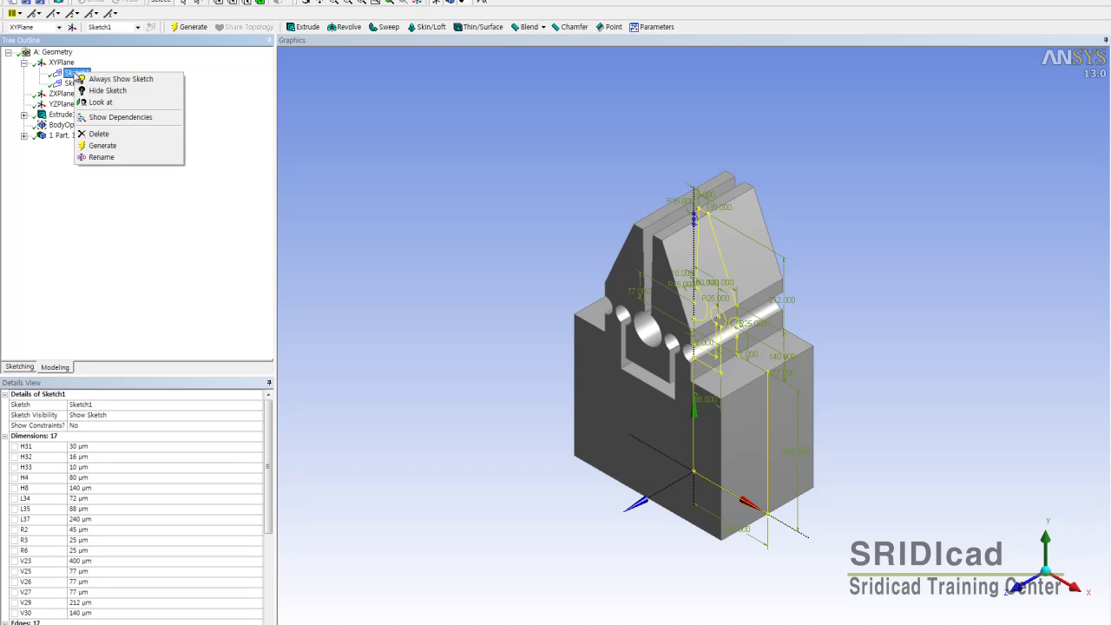
pyautogui.click(108, 90)
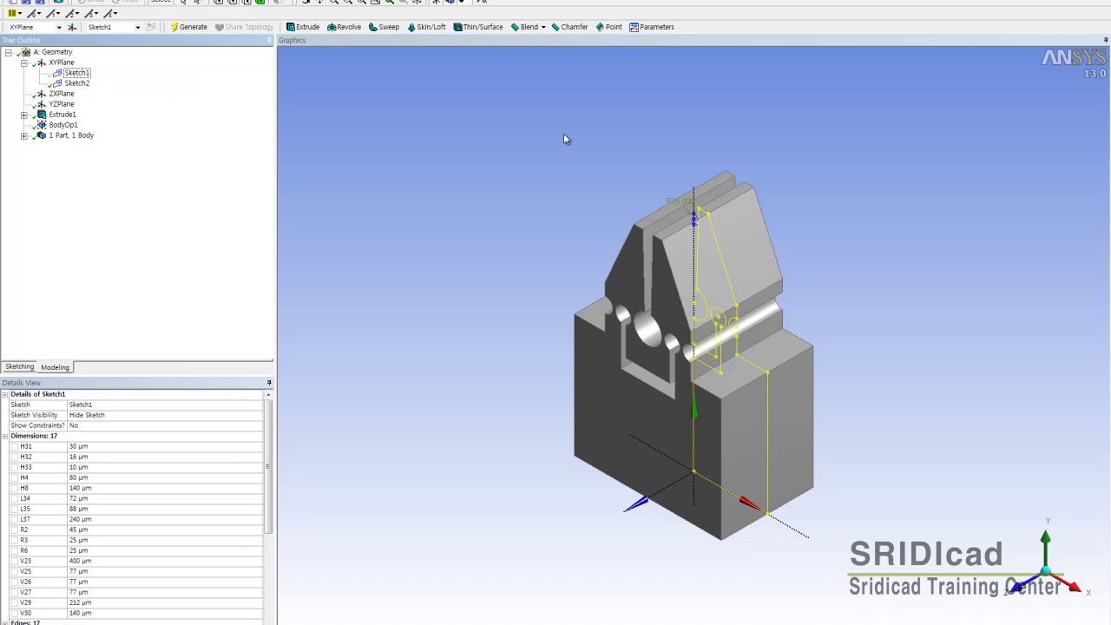
pyautogui.click(76, 83)
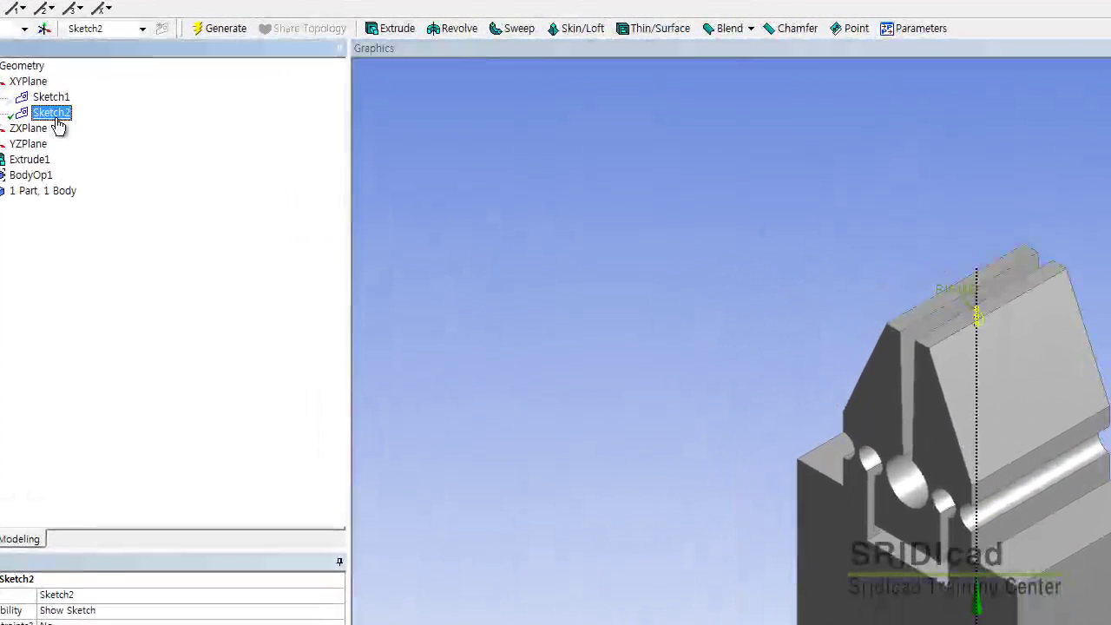
pyautogui.click(754, 199)
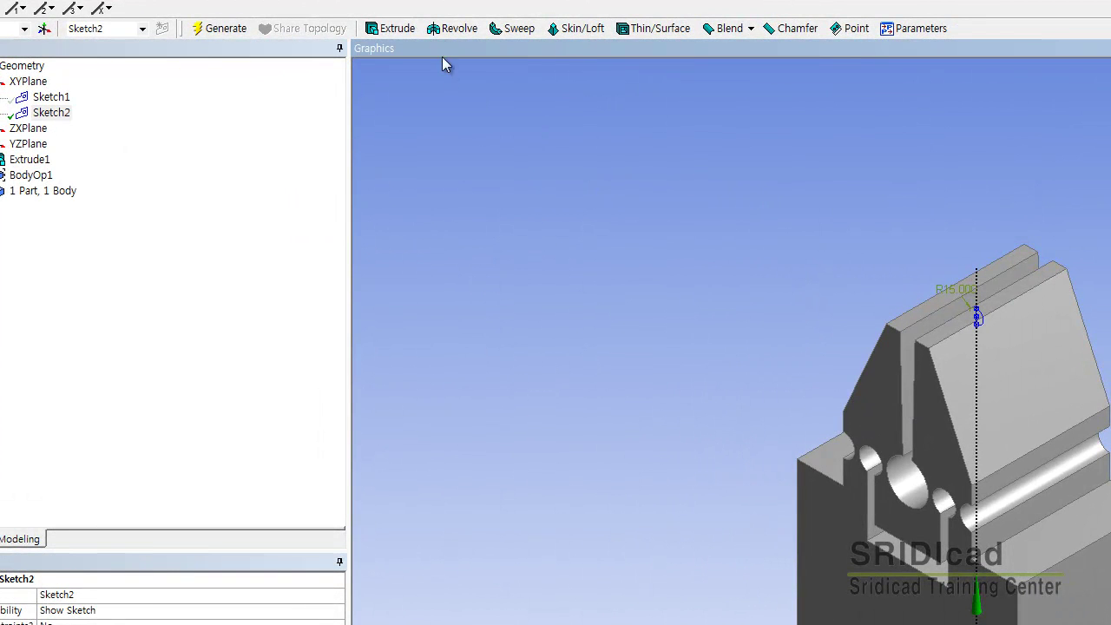
# - Revolve Sketch2 360° about the vertical axis line and generate Revolve1
pyautogui.click(450, 28)
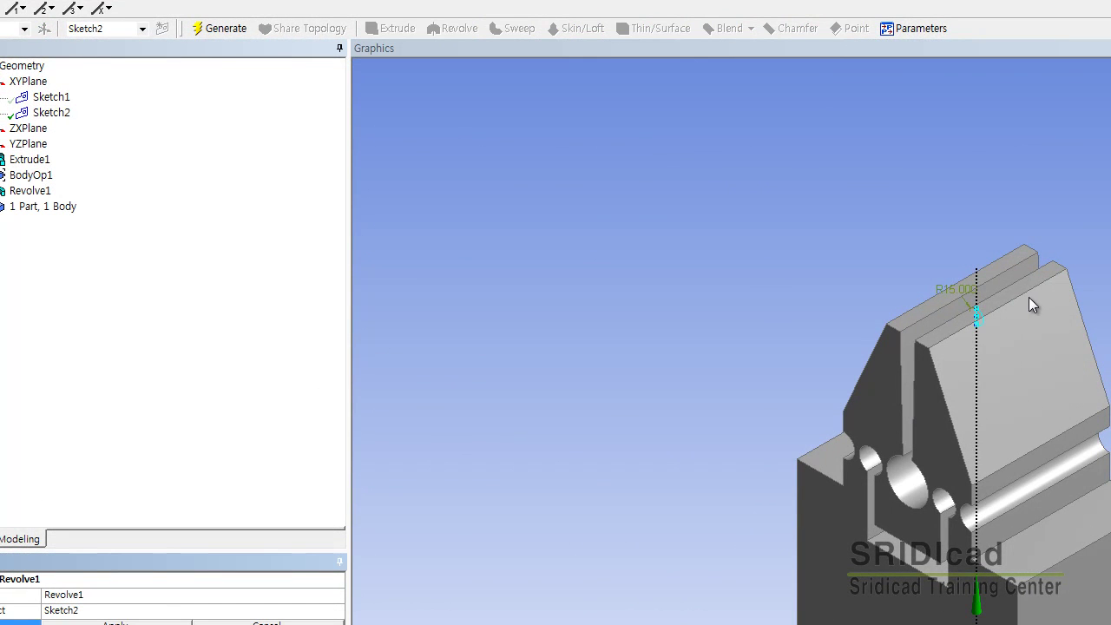
pyautogui.keyDown('shift'); pyautogui.moveTo(1002, 290); pyautogui.dragTo(900, 55, button='middle'); pyautogui.keyUp('shift')
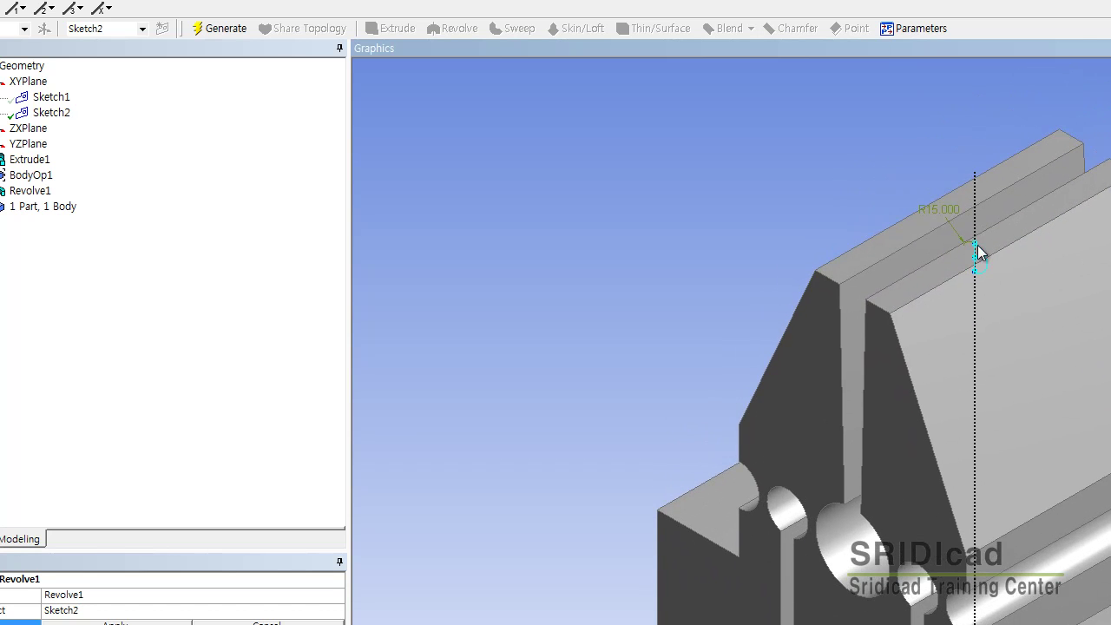
pyautogui.keyDown('shift'); pyautogui.moveTo(977, 245); pyautogui.dragTo(966, 116, button='middle'); pyautogui.keyUp('shift')
pyautogui.keyDown('ctrl'); pyautogui.moveTo(1016, 168); pyautogui.dragTo(1034, 273, button='middle'); pyautogui.keyUp('ctrl')
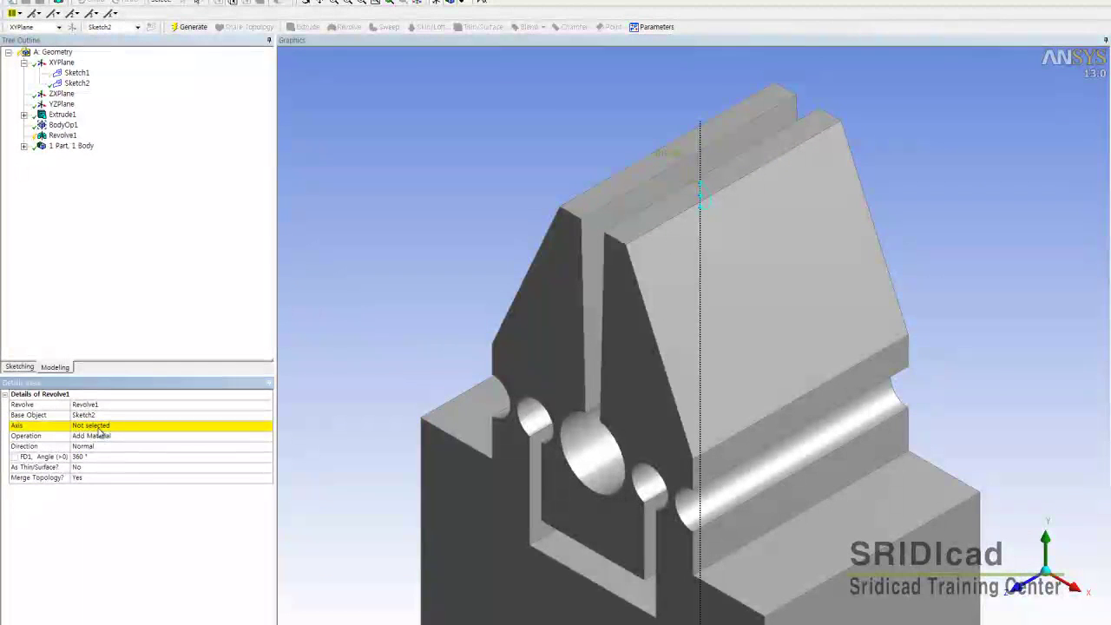
pyautogui.click(100, 426)
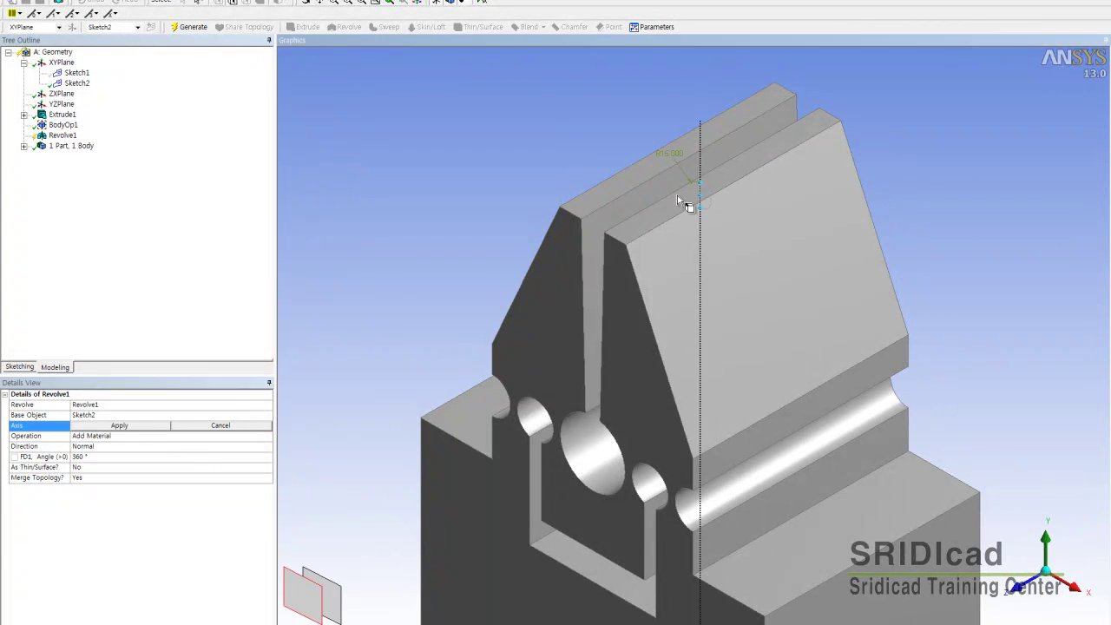
pyautogui.click(126, 425)
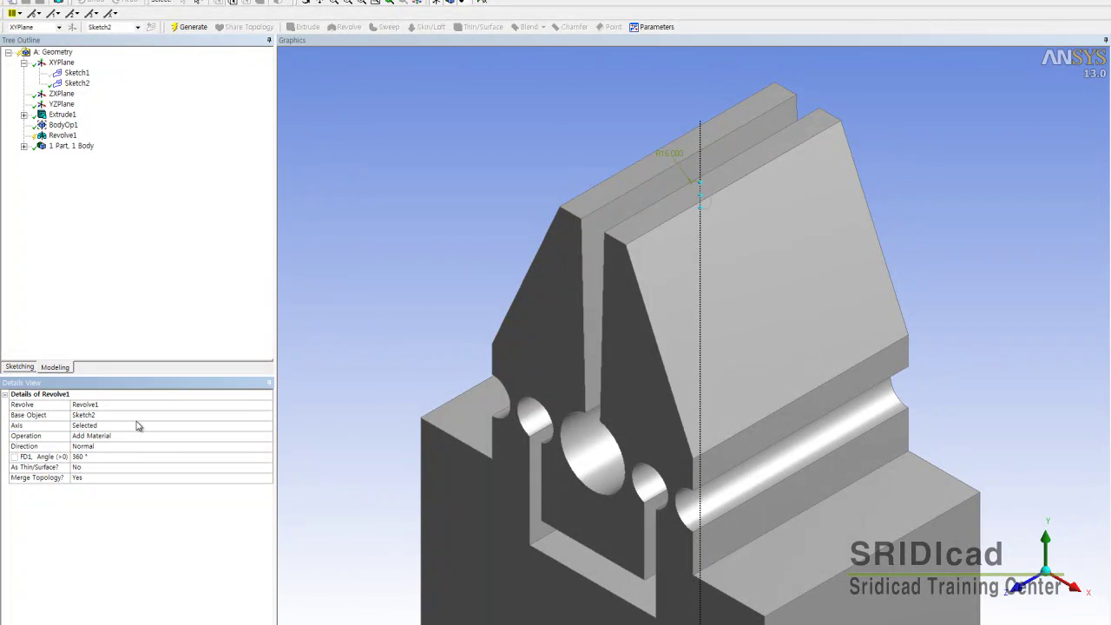
pyautogui.click(184, 29)
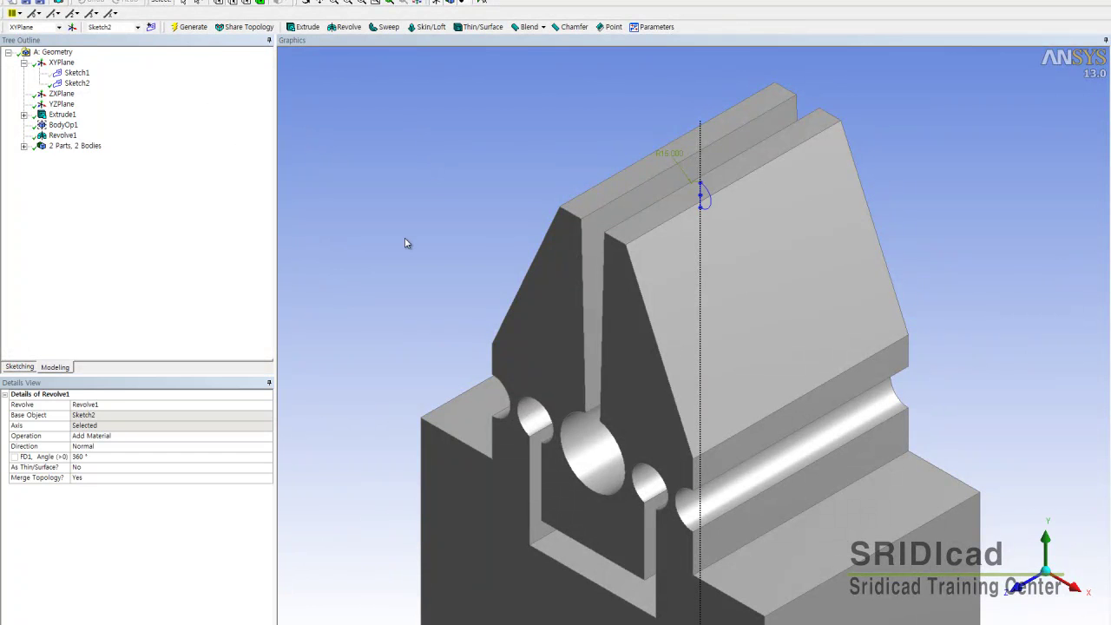
# - Expand 2 Parts, 2 Bodies to list the two Solid bodies
pyautogui.click(68, 136)
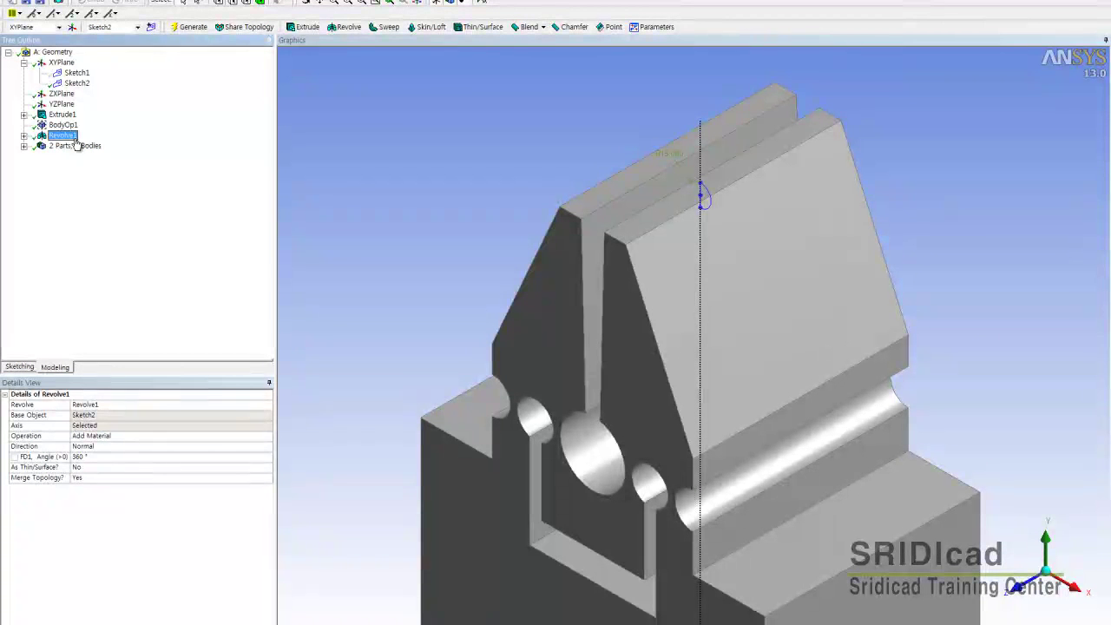
pyautogui.click(74, 146)
pyautogui.moveTo(517, 290)
pyautogui.mouseDown(button='middle')
pyautogui.moveTo(569, 345)
pyautogui.moveTo(568, 321)
pyautogui.mouseUp(button='middle')
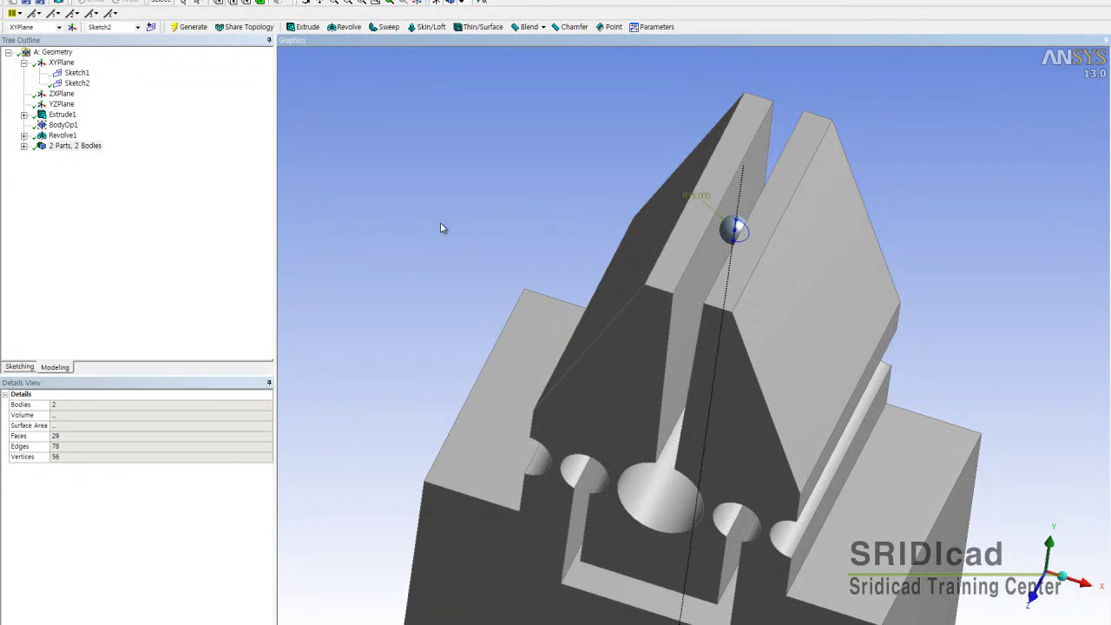
pyautogui.click(24, 146)
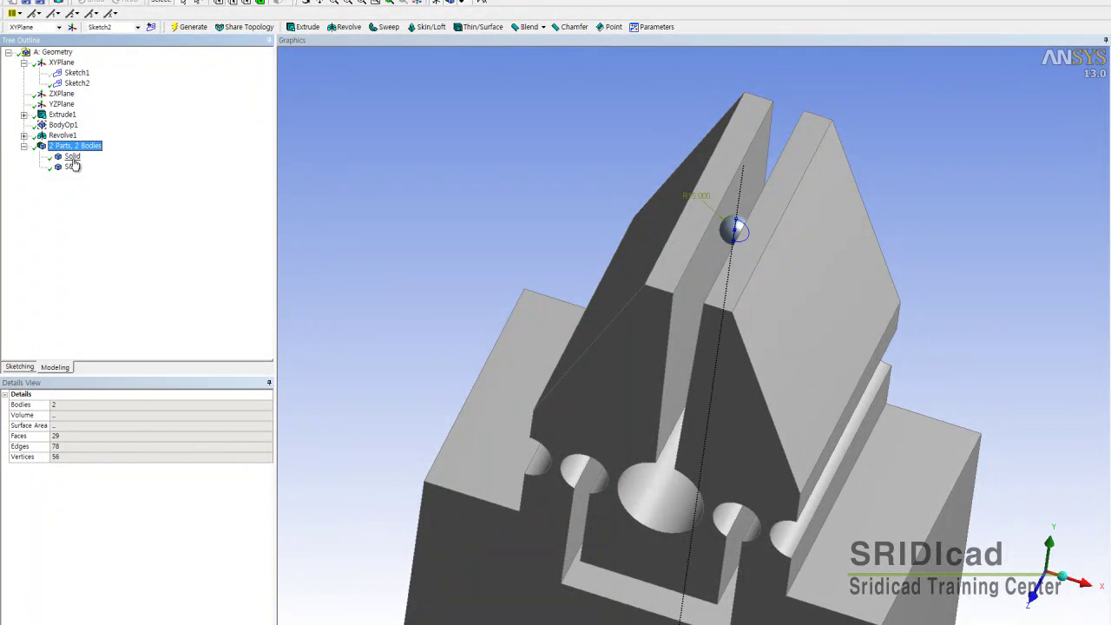
pyautogui.click(72, 158)
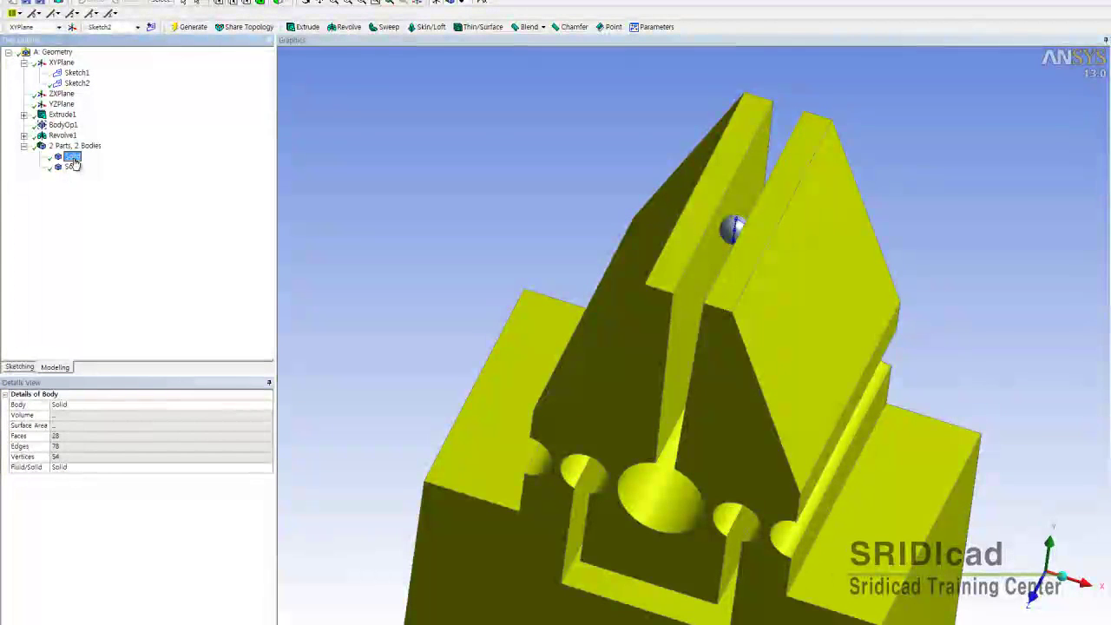
pyautogui.click(74, 167)
pyautogui.click(73, 157)
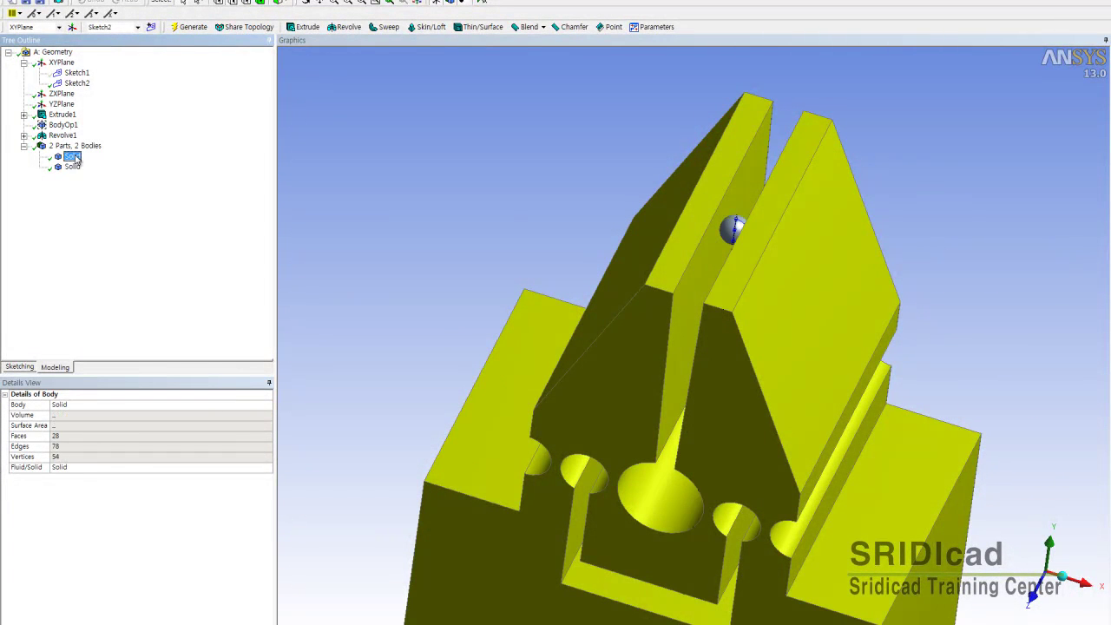
# - Rename the first Solid body Gripper and the second Bead
pyautogui.rightClick(74, 160)
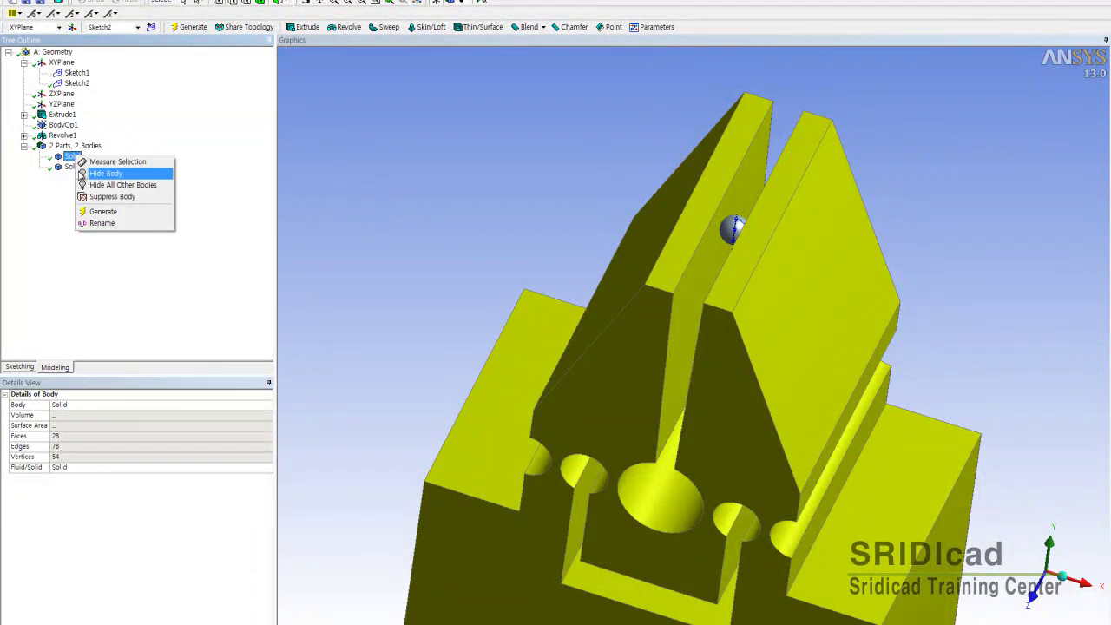
pyautogui.click(104, 223)
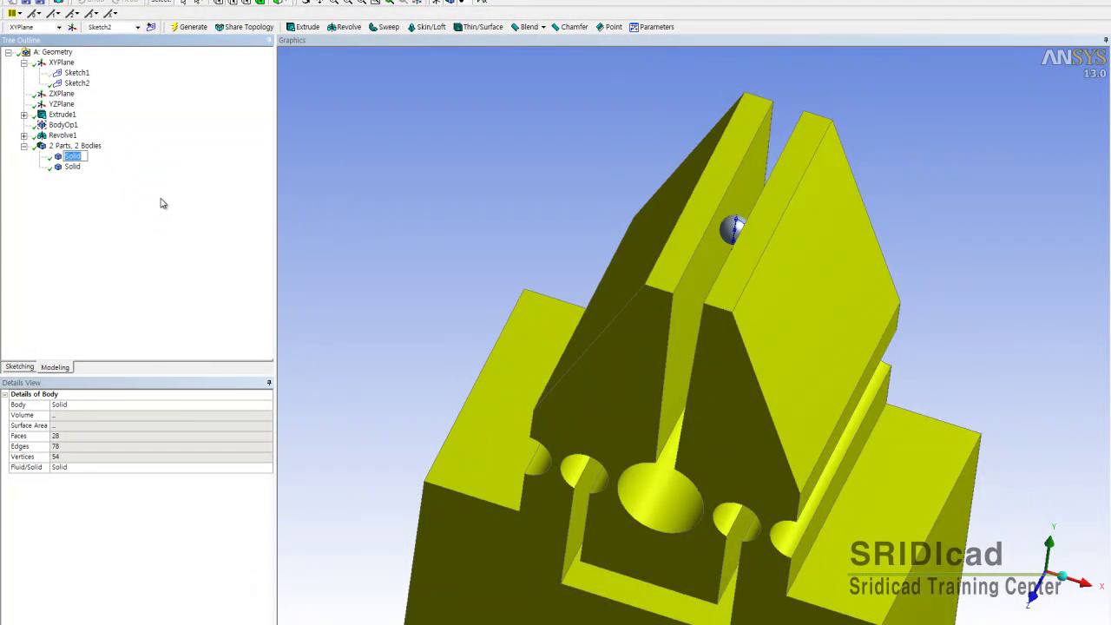
pyautogui.write('Gripper')
pyautogui.press('Return')
pyautogui.click(73, 167)
pyautogui.rightClick(73, 169)
pyautogui.click(109, 222)
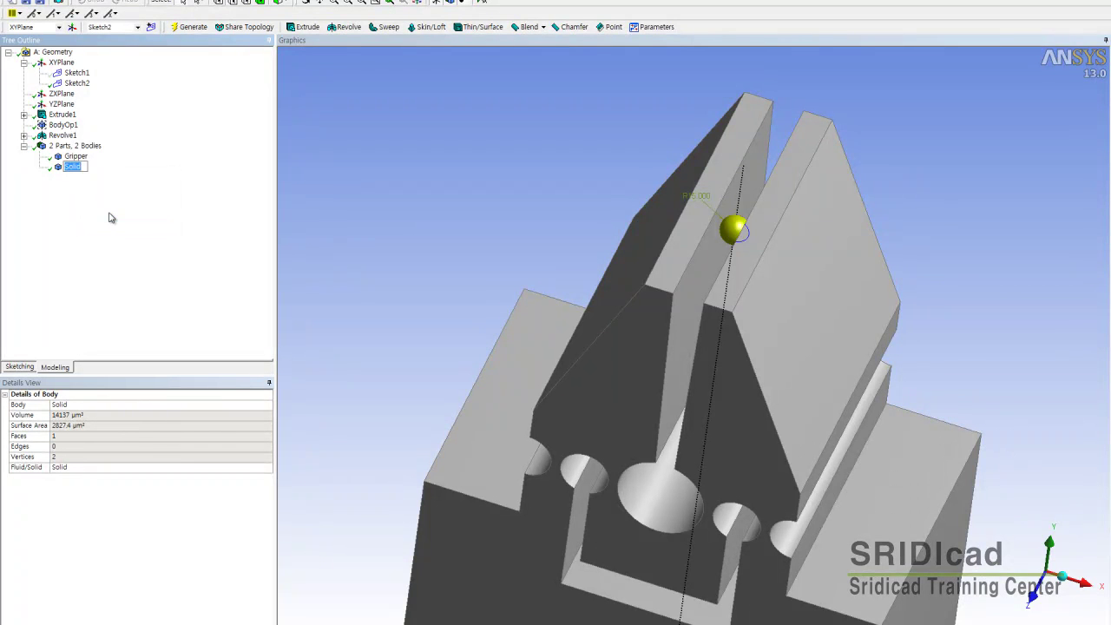
pyautogui.write('Bead')
pyautogui.press('Return')
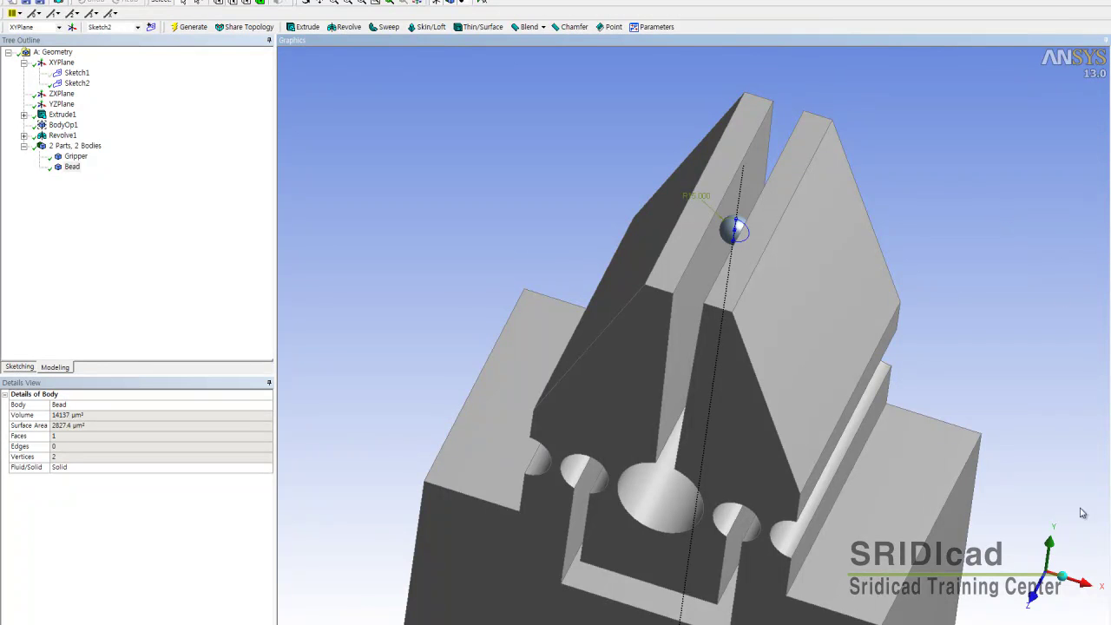
# - Zoom to the whole part, hide the plane indicators, and view it from the front
pyautogui.click(1062, 575)
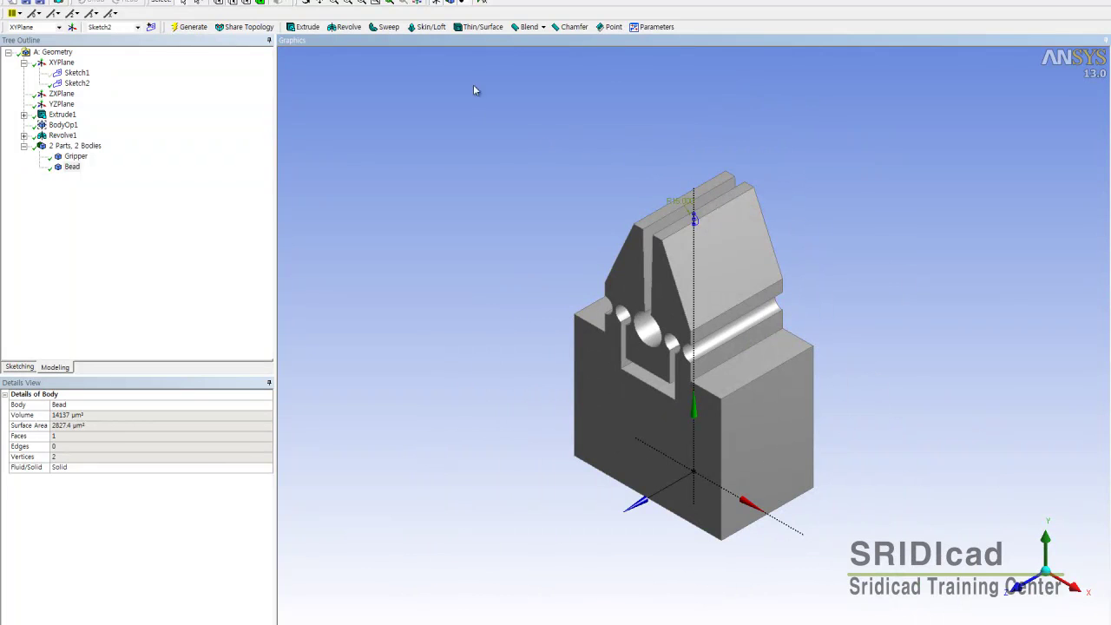
pyautogui.click(437, 5)
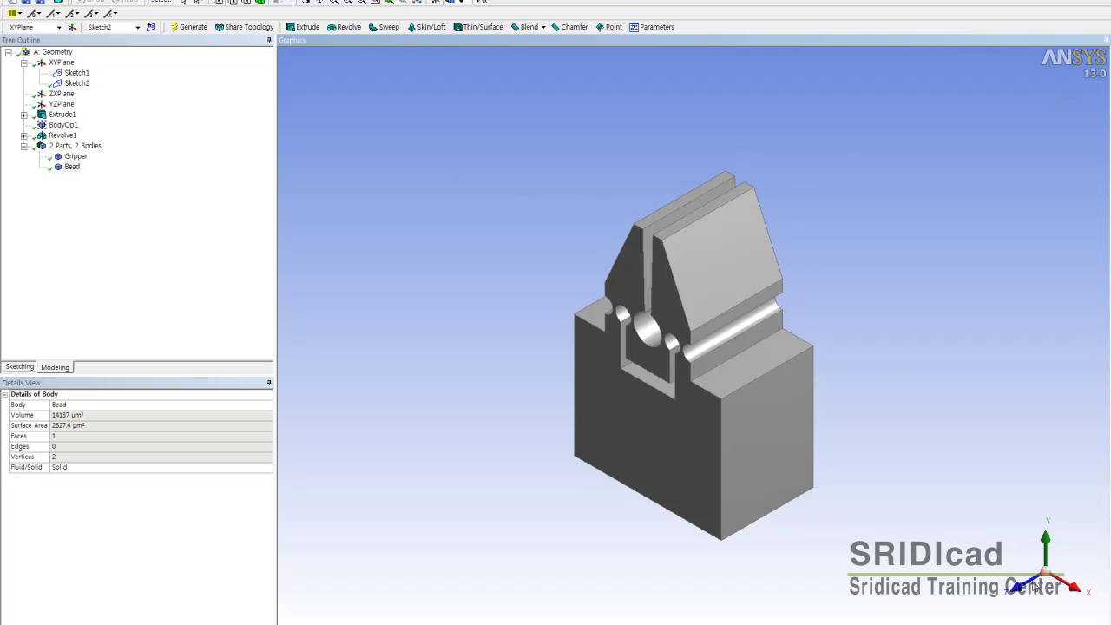
pyautogui.click(1032, 589)
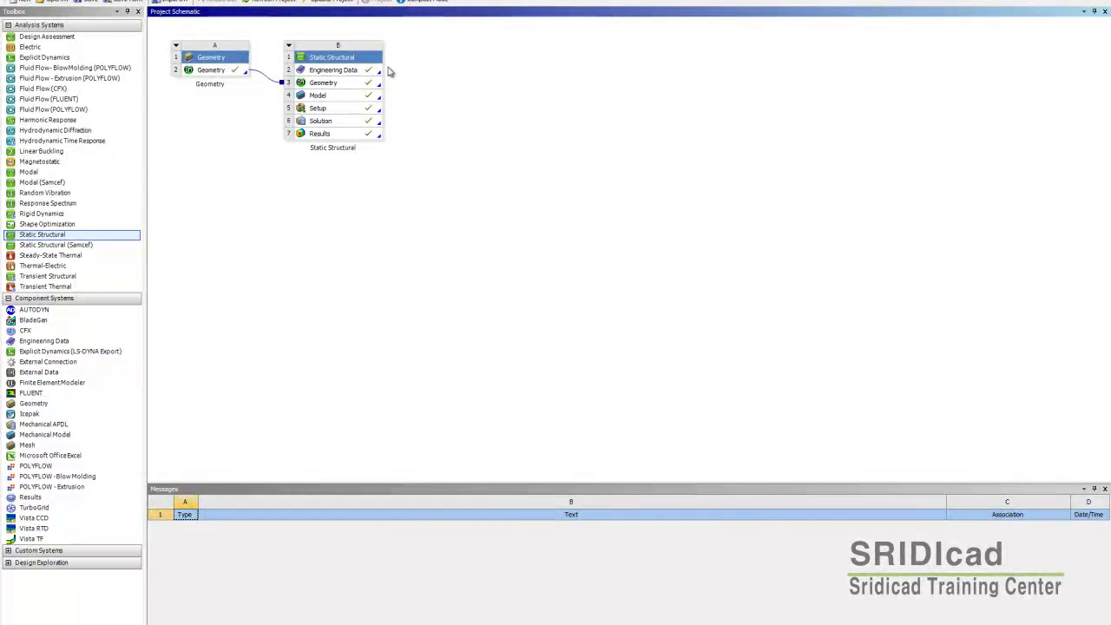
# - Duplicate Static Structural into a new system C named 2d Symmetric Model
pyautogui.rightClick(375, 59)
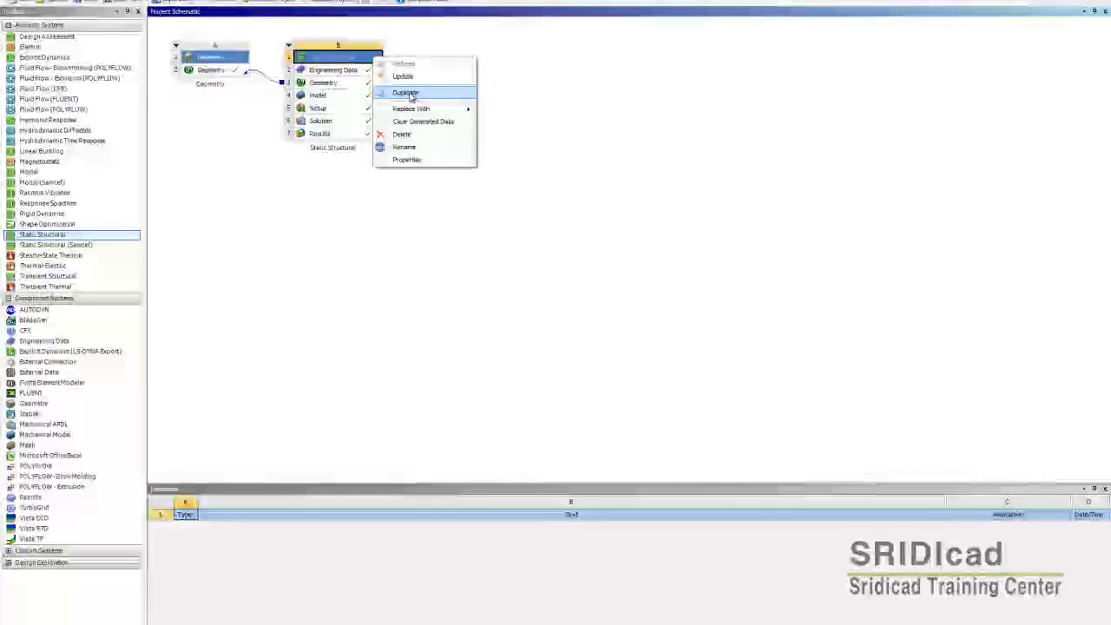
pyautogui.click(408, 94)
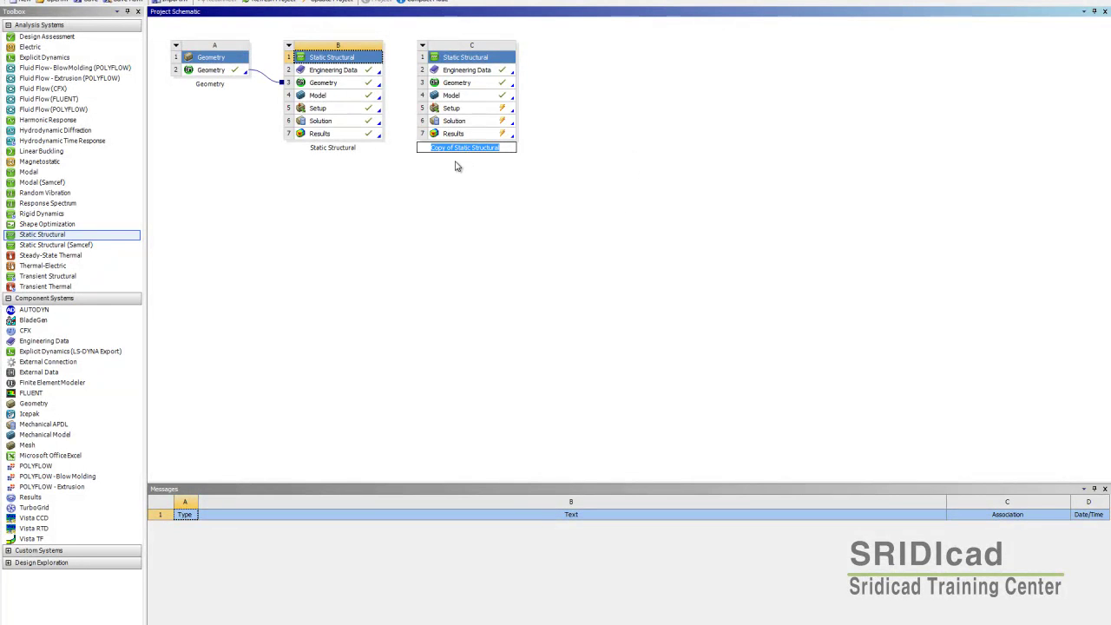
pyautogui.click(457, 147)
pyautogui.hotkey('ctrl', 'a')
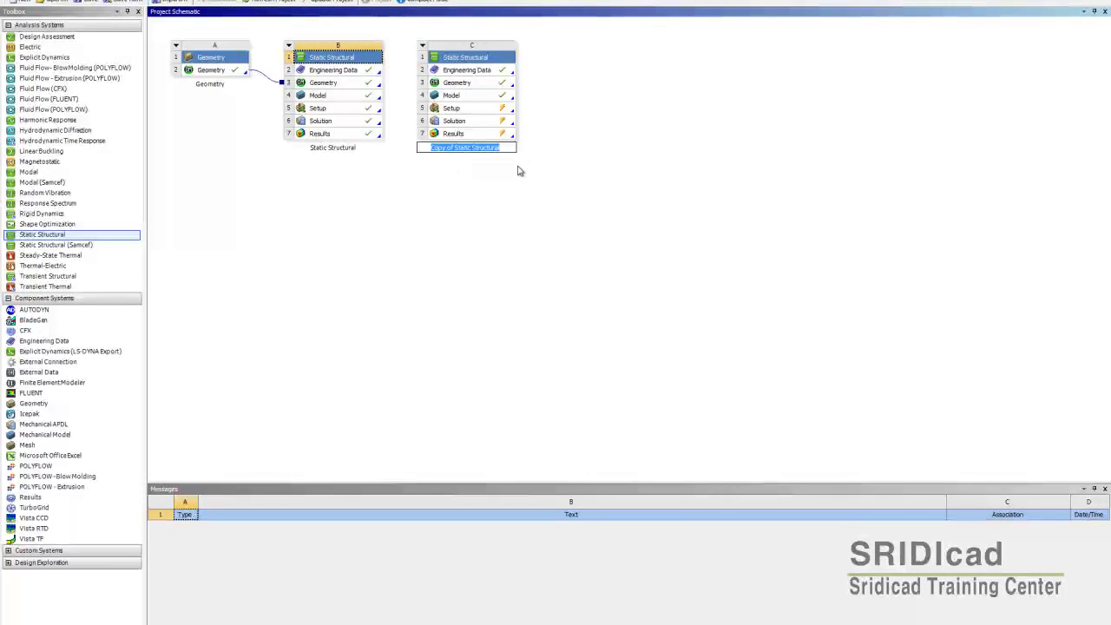
pyautogui.write('2dSys')
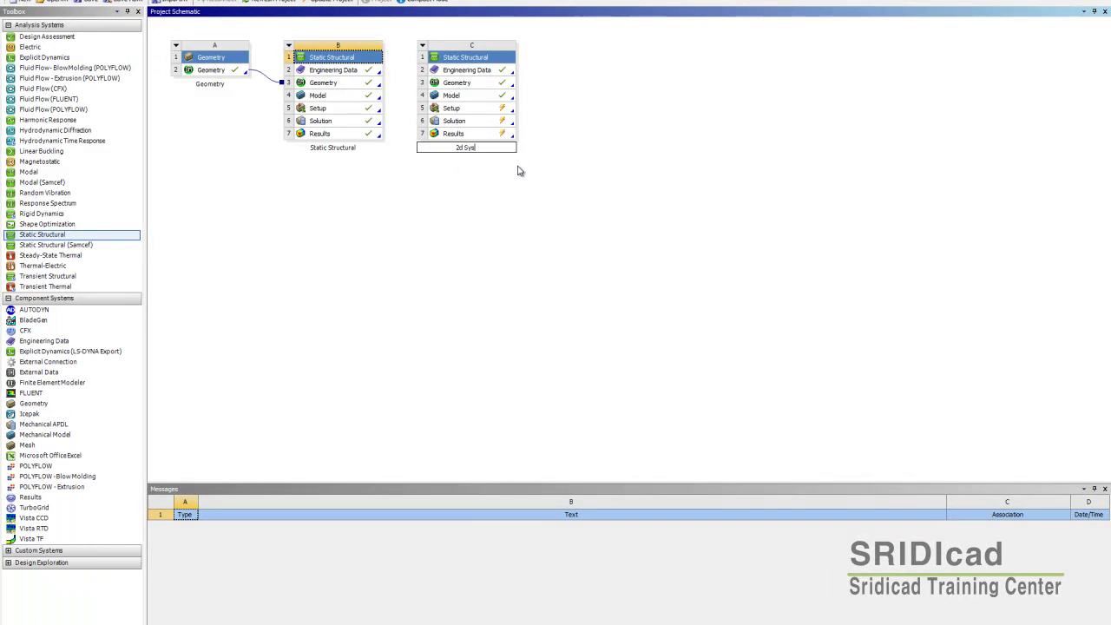
pyautogui.write('metricModel')
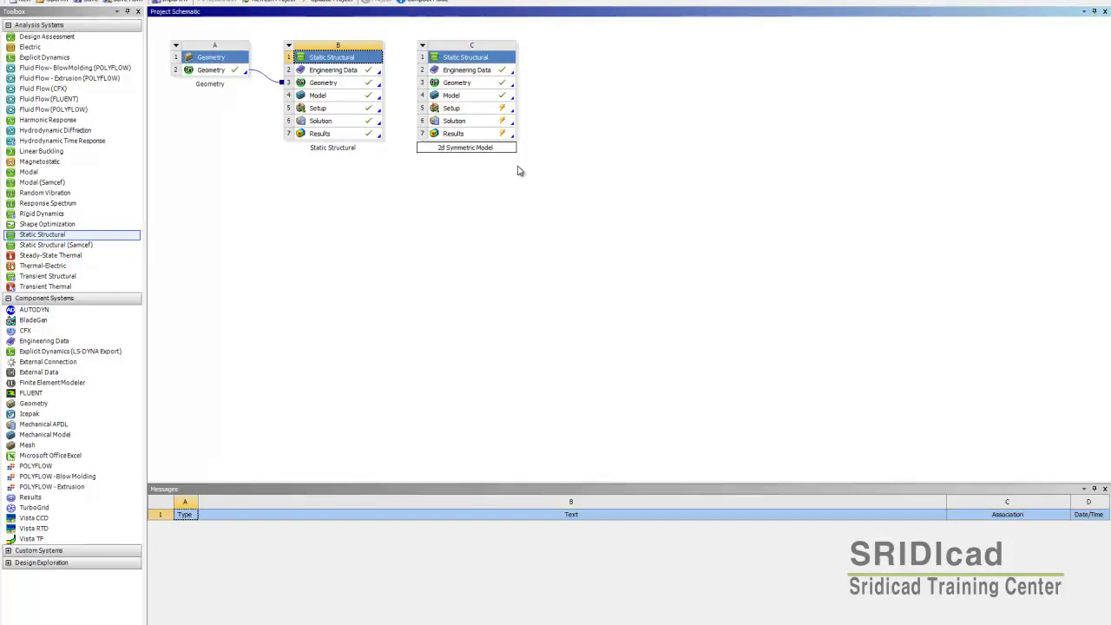
pyautogui.press('Return')
# - Rename system B to 2d Full Model
pyautogui.click(450, 196)
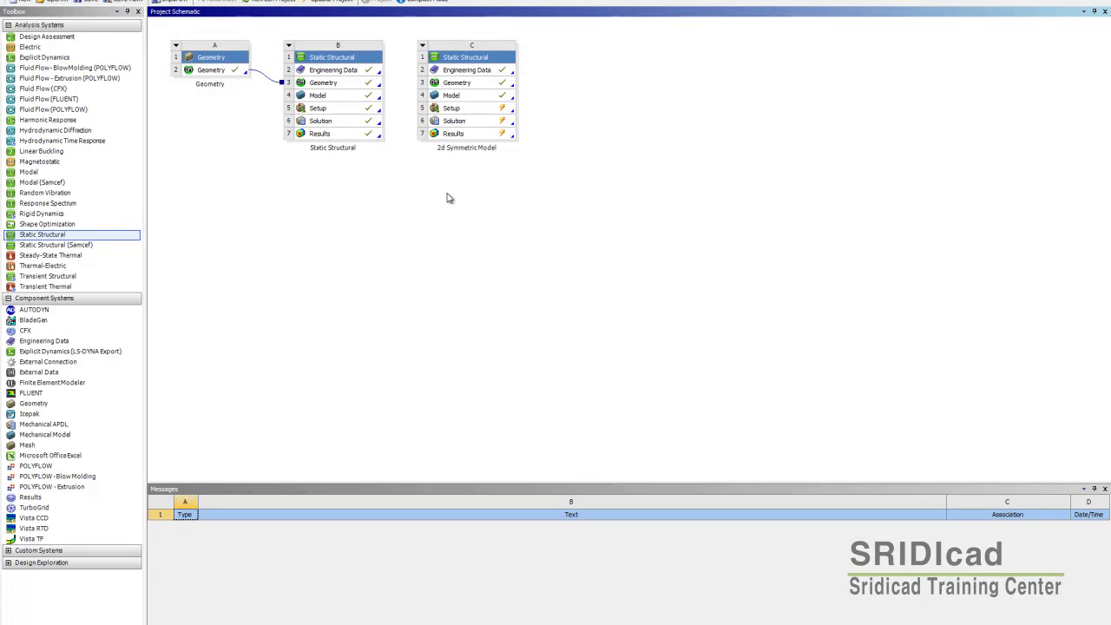
pyautogui.doubleClick(329, 152)
pyautogui.write('2d Symmetric Model')
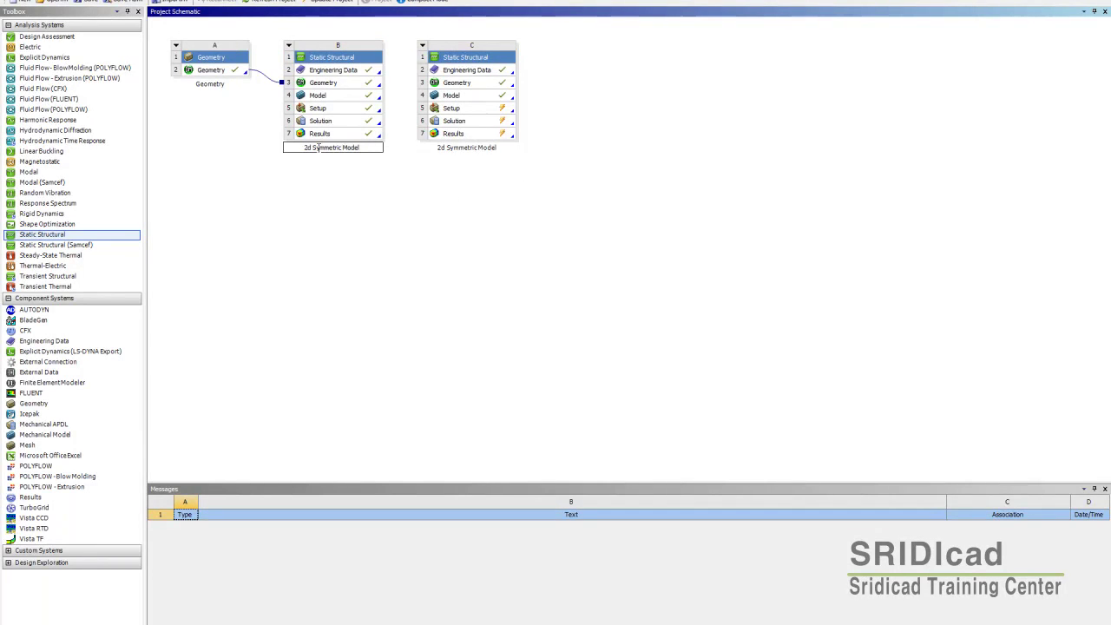
pyautogui.moveTo(345, 148); pyautogui.dragTo(314, 147)
pyautogui.click(316, 148)
pyautogui.write('Full')
pyautogui.press('Return')
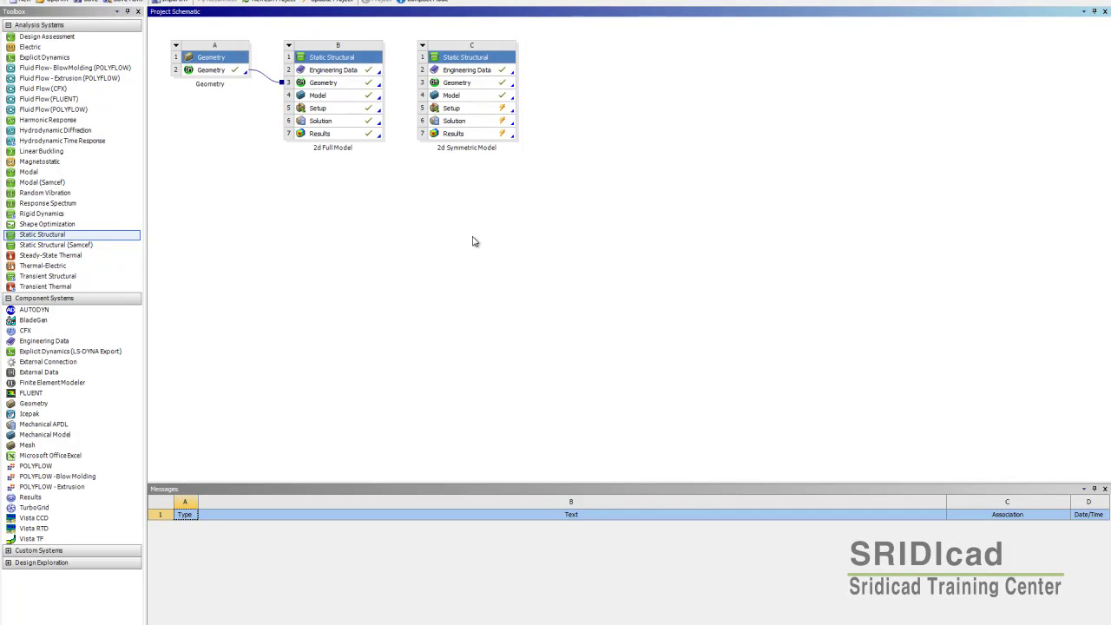
# - Rename system A's Geometry label to 2D Geometry
pyautogui.doubleClick(208, 84)
pyautogui.click(197, 84)
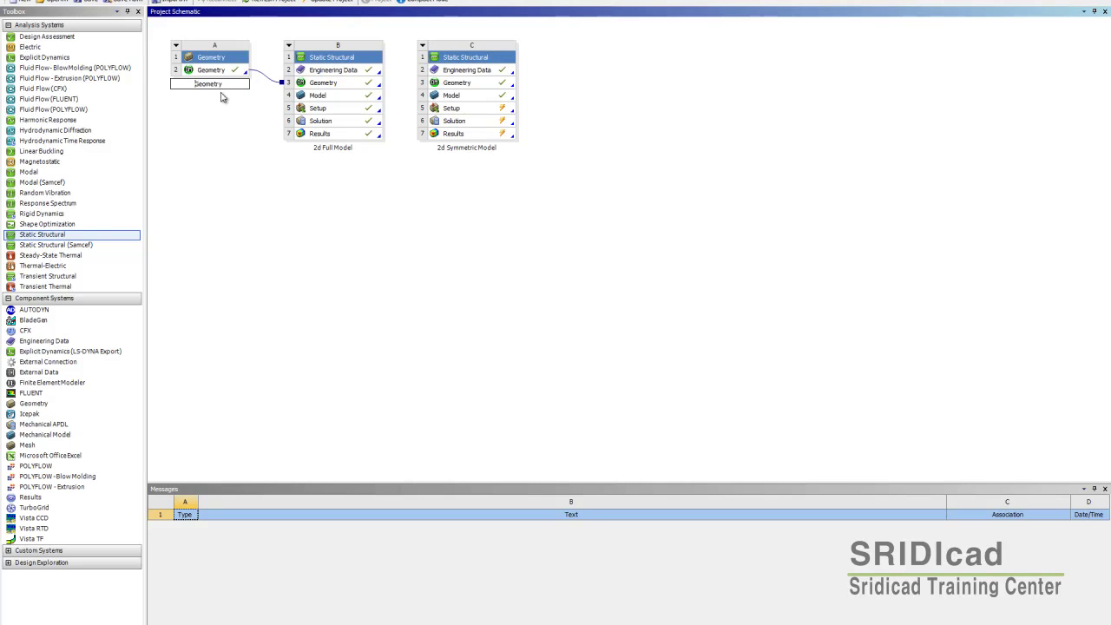
pyautogui.write('2d')
pyautogui.press('BackSpace')
pyautogui.write('D')
pyautogui.press('Return')
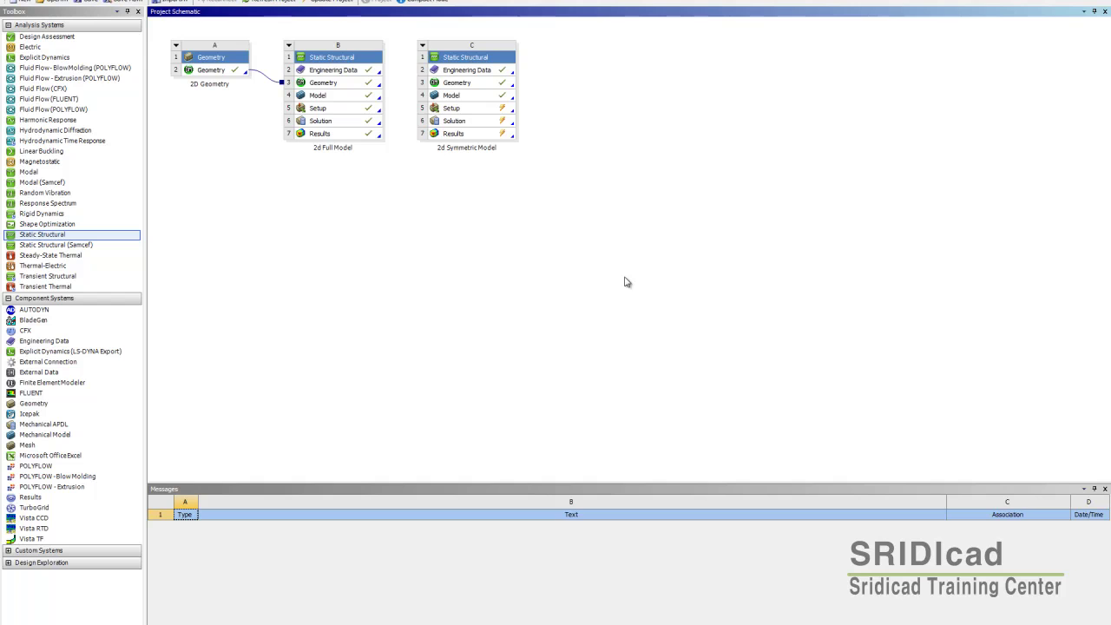
# - Open system C's three-armed surface geometry in DesignModeler and open the Tools menu
pyautogui.doubleClick(481, 82)
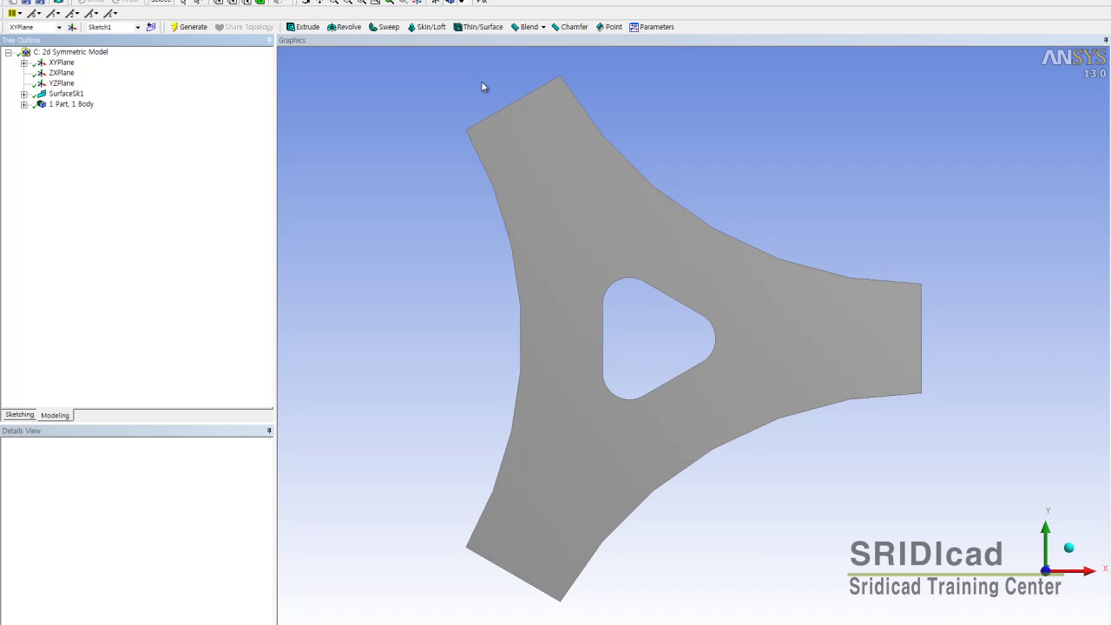
pyautogui.click(425, 140)
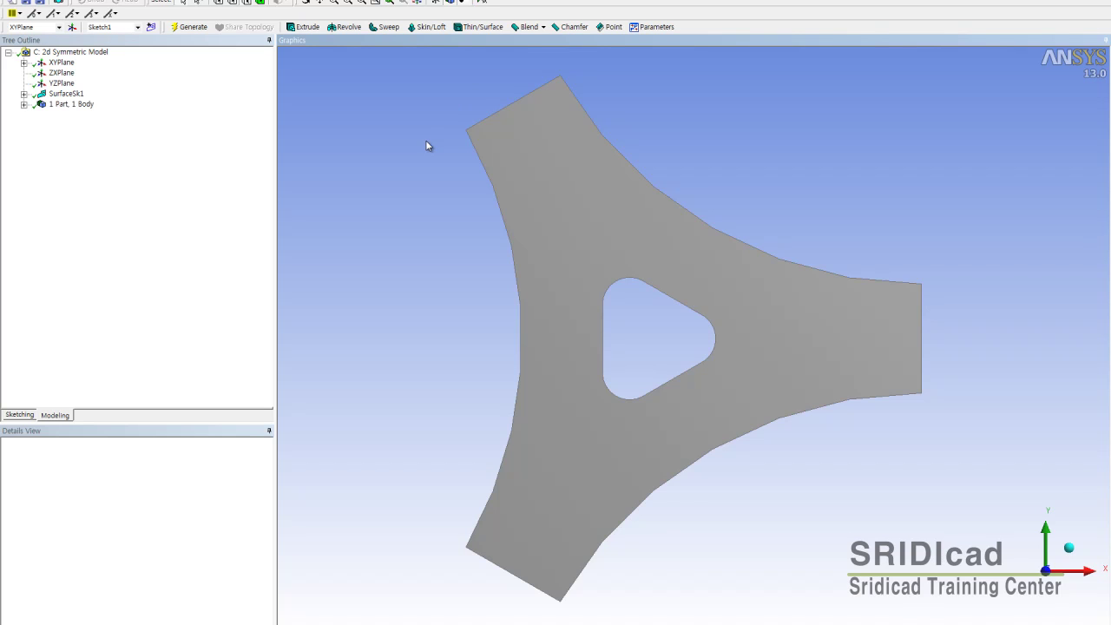
pyautogui.click(122, 1)
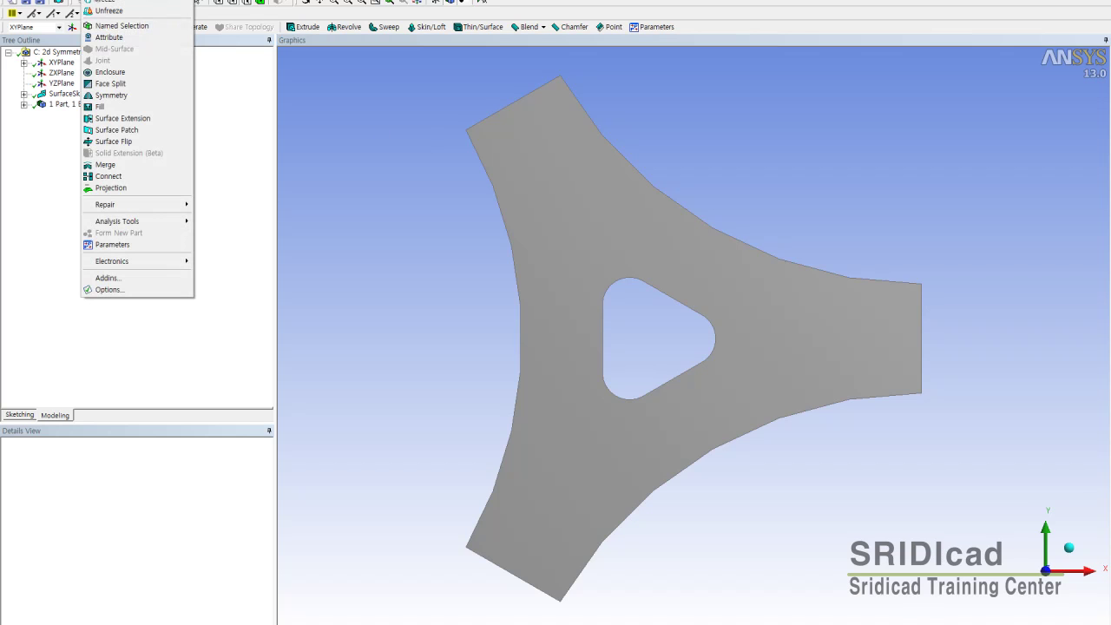
# - Add and generate Symmetry1 about the ZXPlane, keeping the body's upper half
pyautogui.click(117, 96)
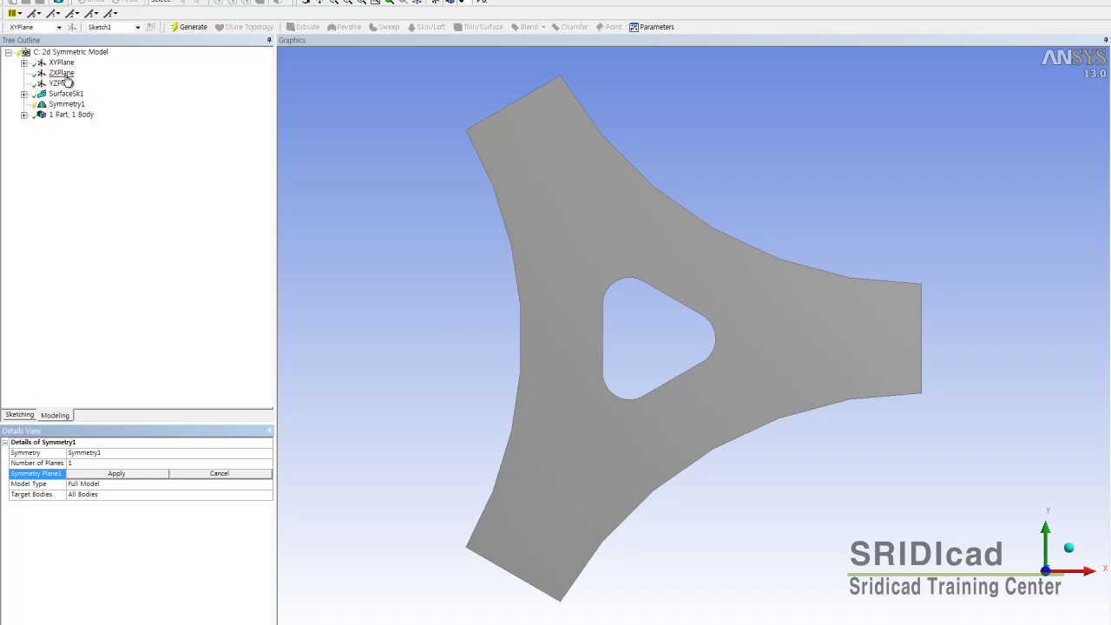
pyautogui.click(62, 74)
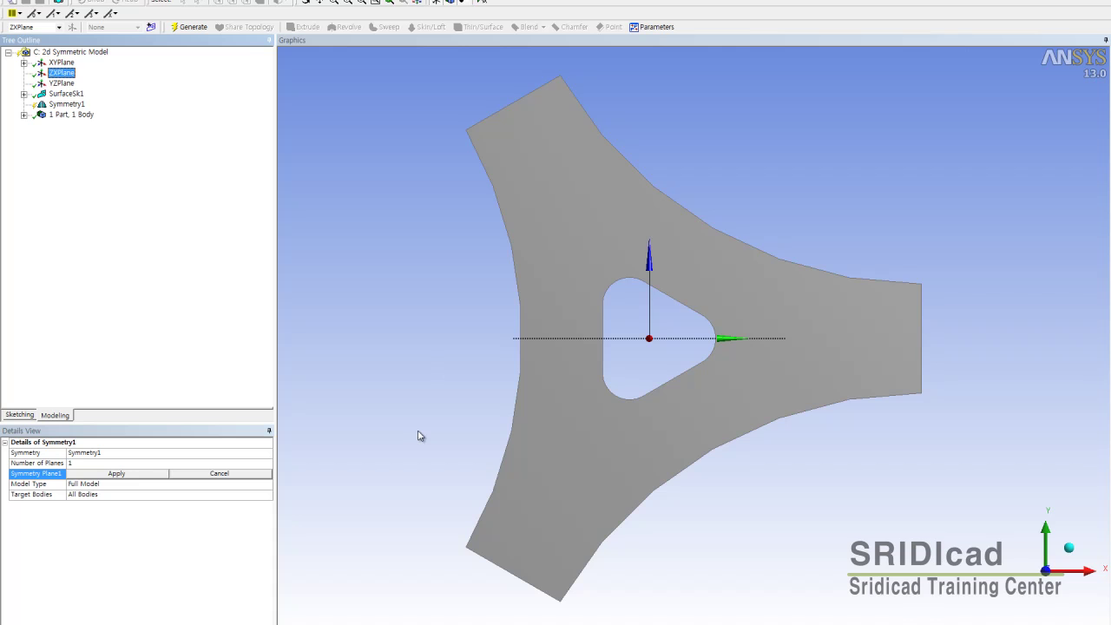
pyautogui.click(161, 474)
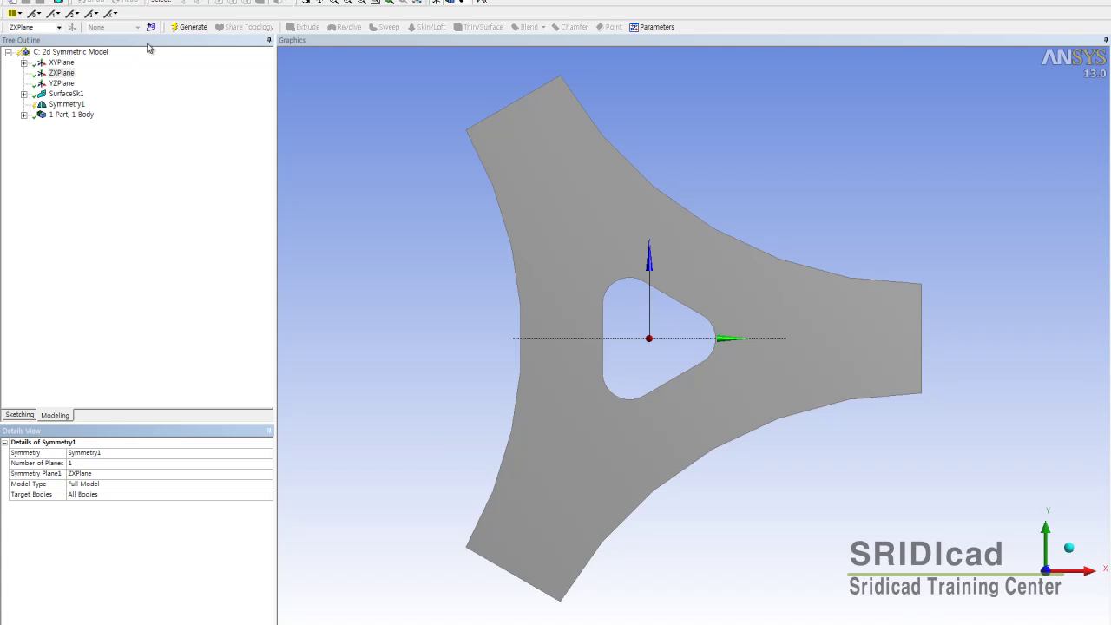
pyautogui.click(187, 27)
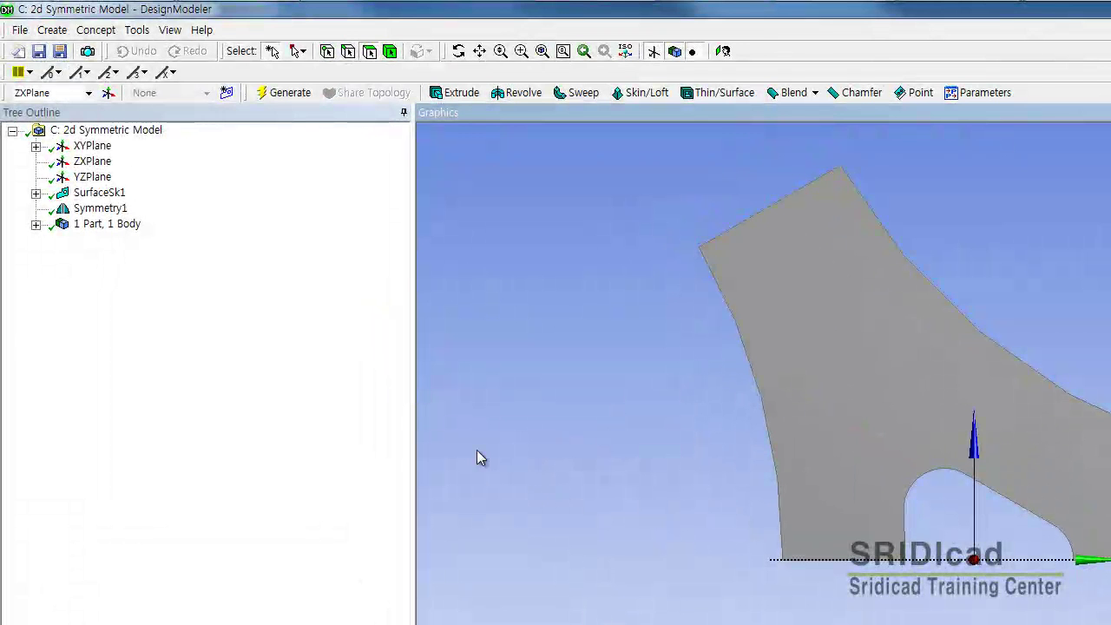
# - Create and generate Plane4, then begin editing its base-plane selection
pyautogui.click(110, 94)
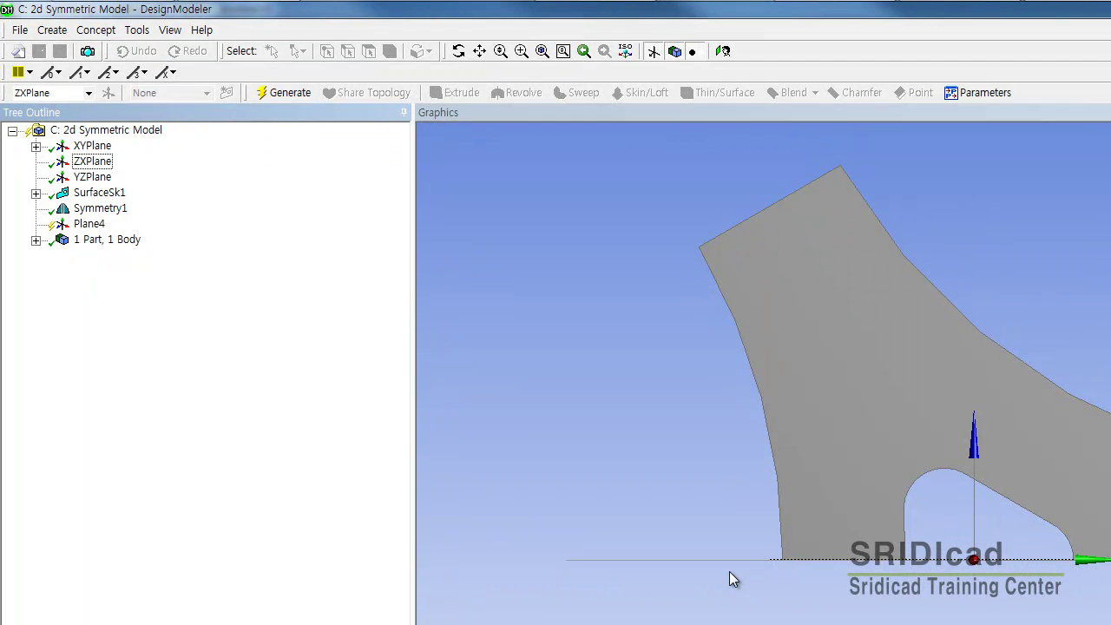
pyautogui.click(280, 92)
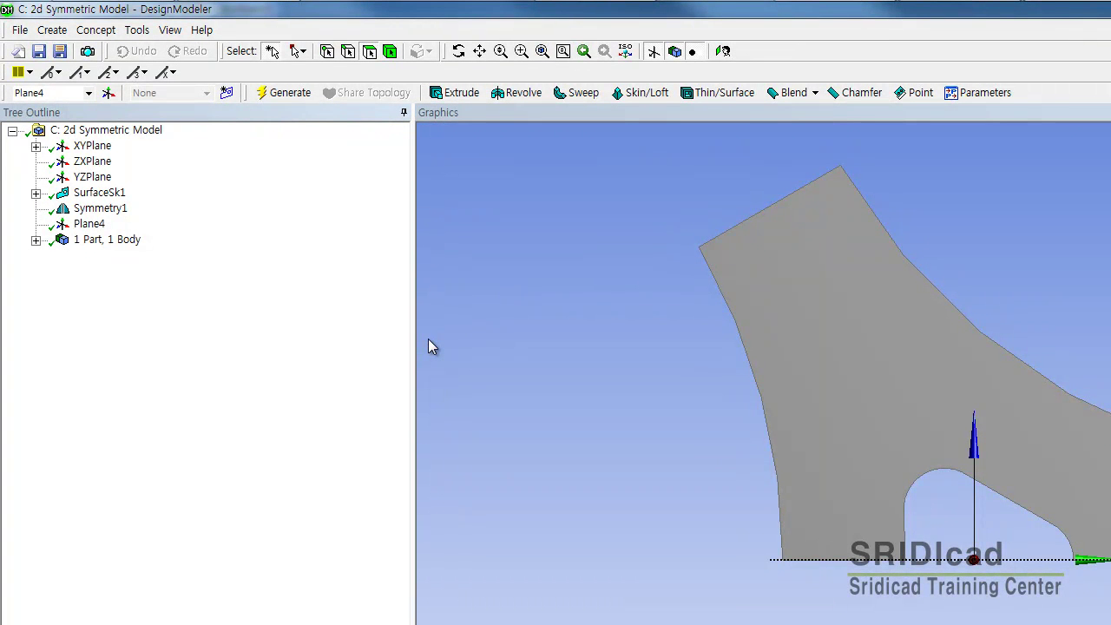
pyautogui.click(94, 225)
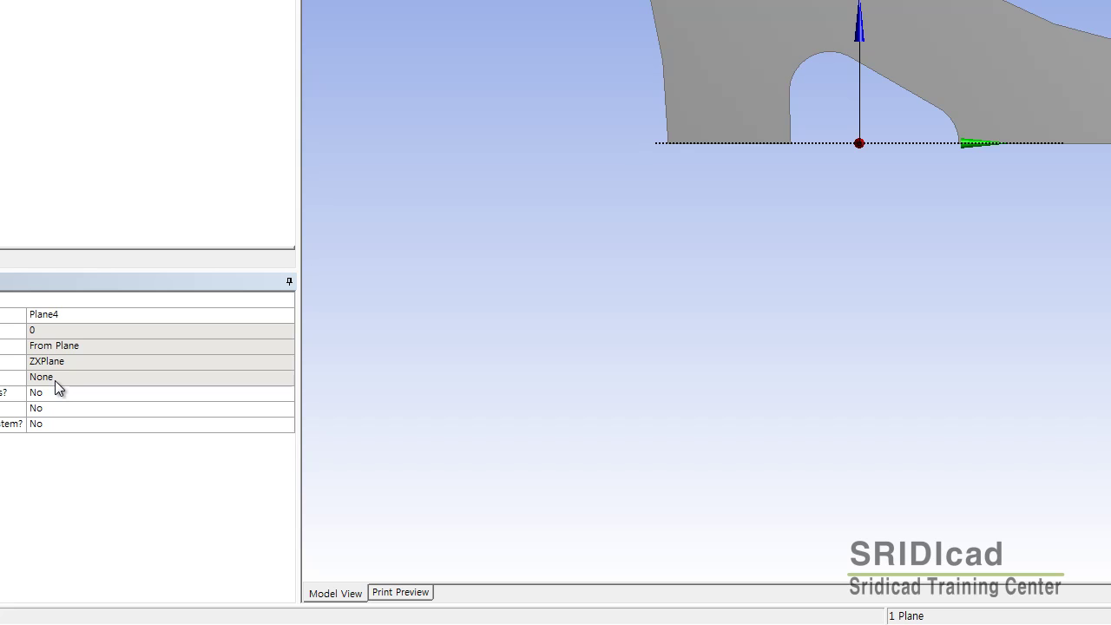
pyautogui.click(55, 381)
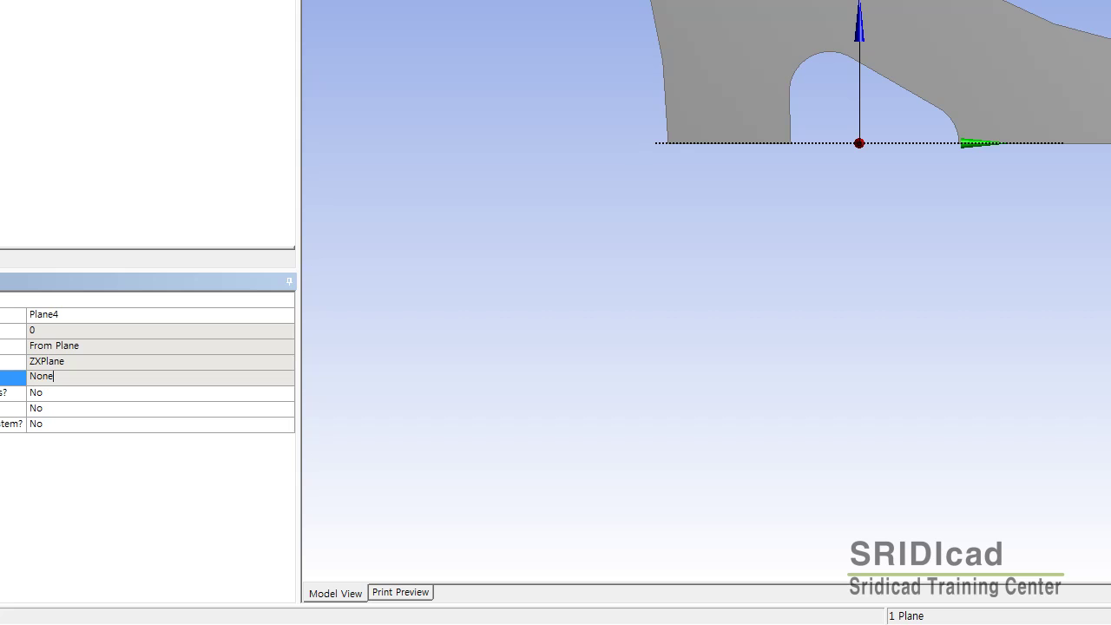
pyautogui.press('Return')
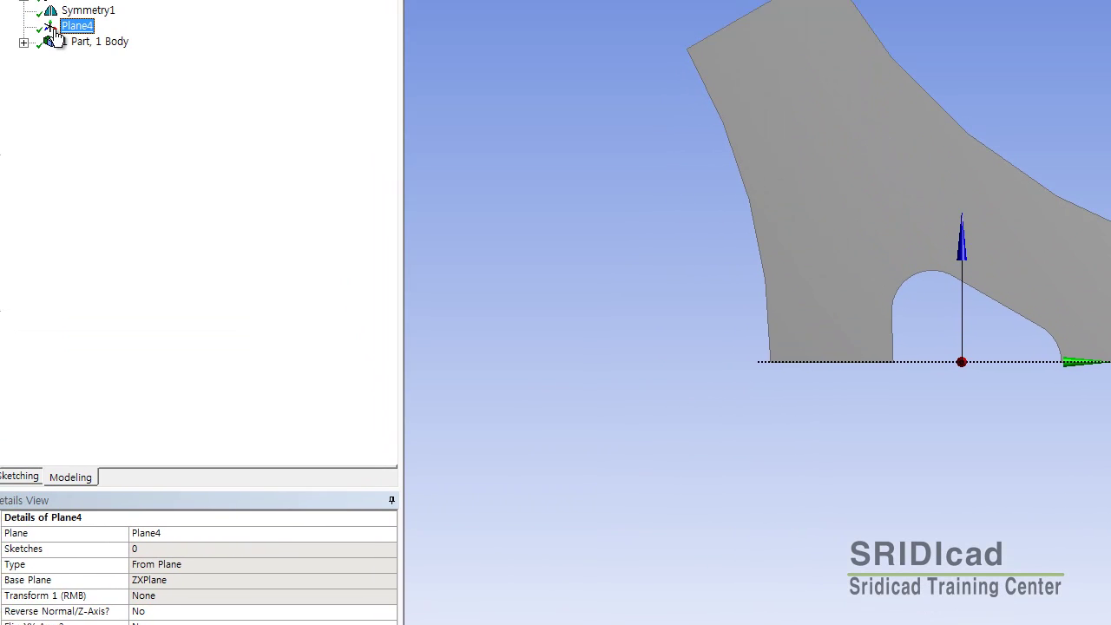
pyautogui.rightClick(67, 61)
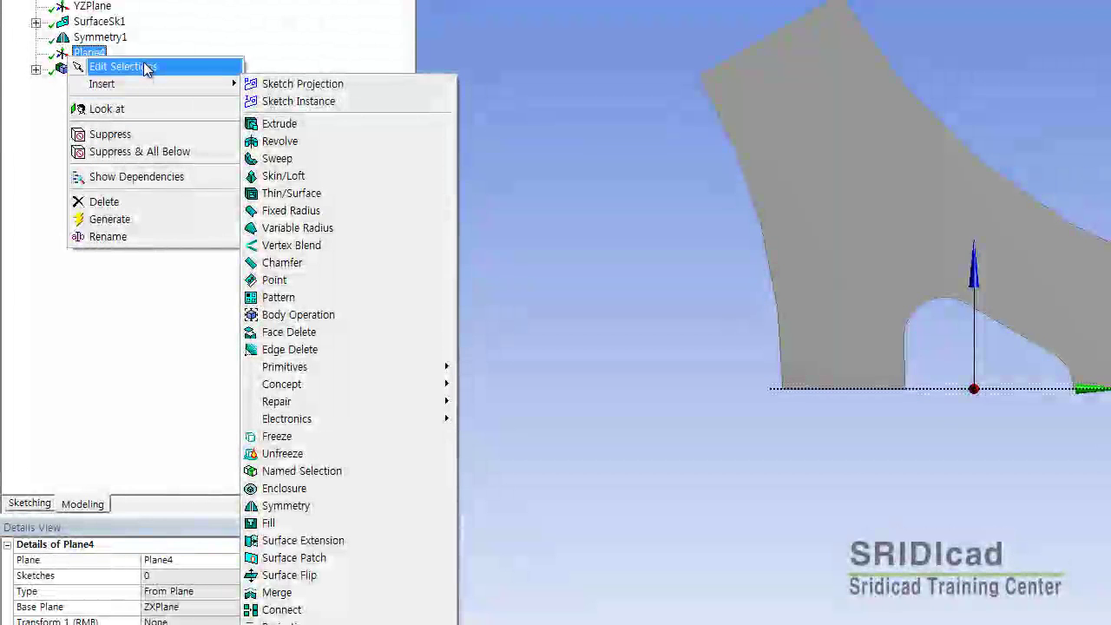
pyautogui.click(148, 67)
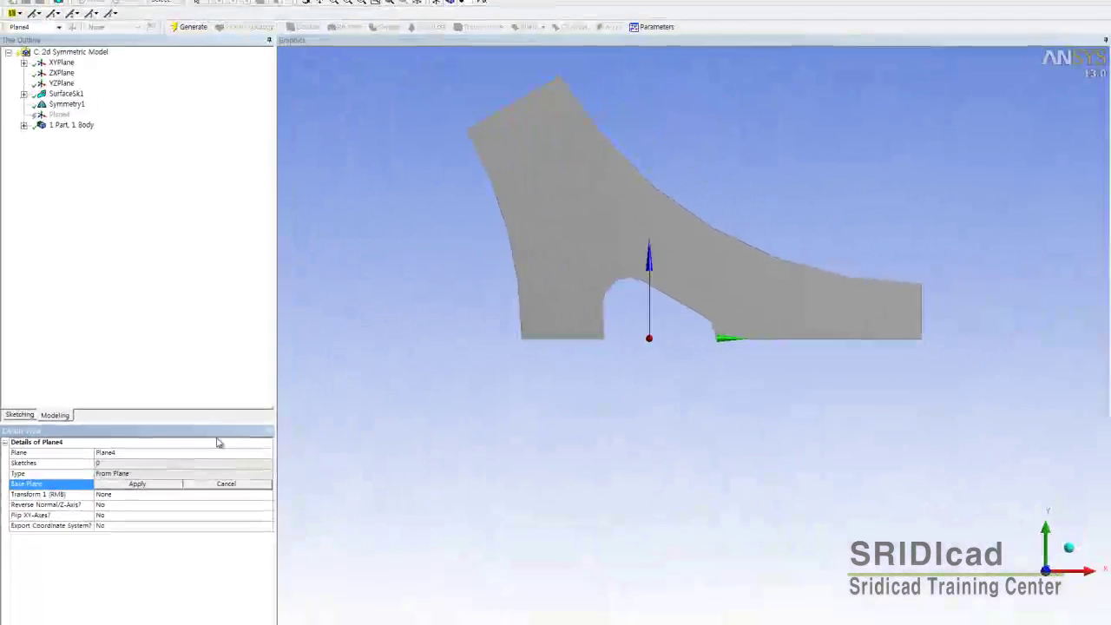
# - Base Plane4 on the ZXPlane with a 60° rotation about Global Z
pyautogui.click(152, 485)
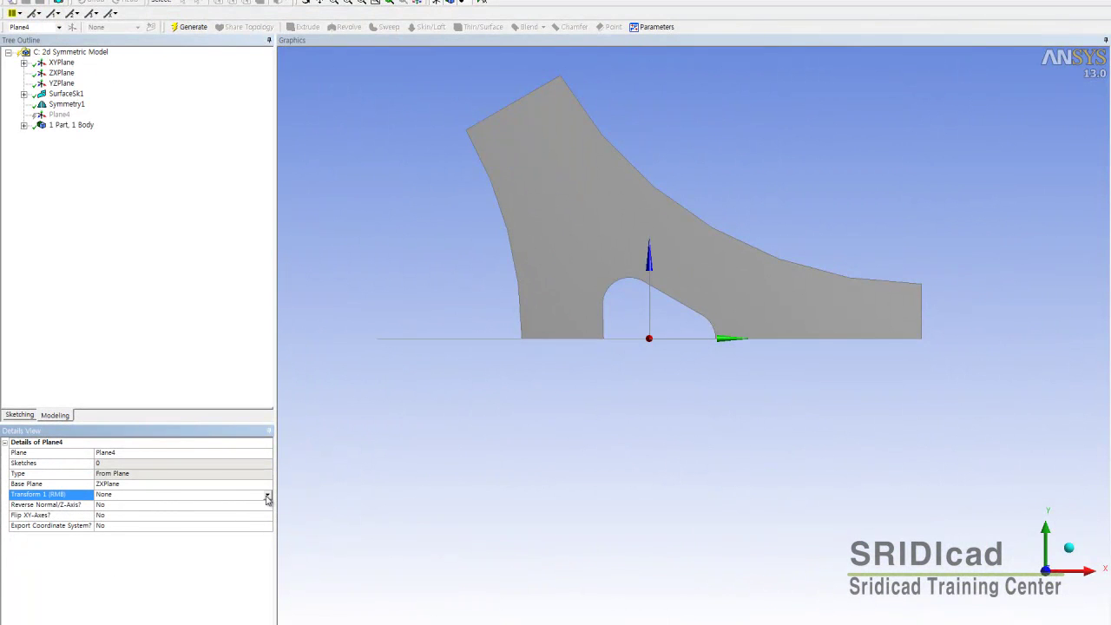
pyautogui.click(267, 494)
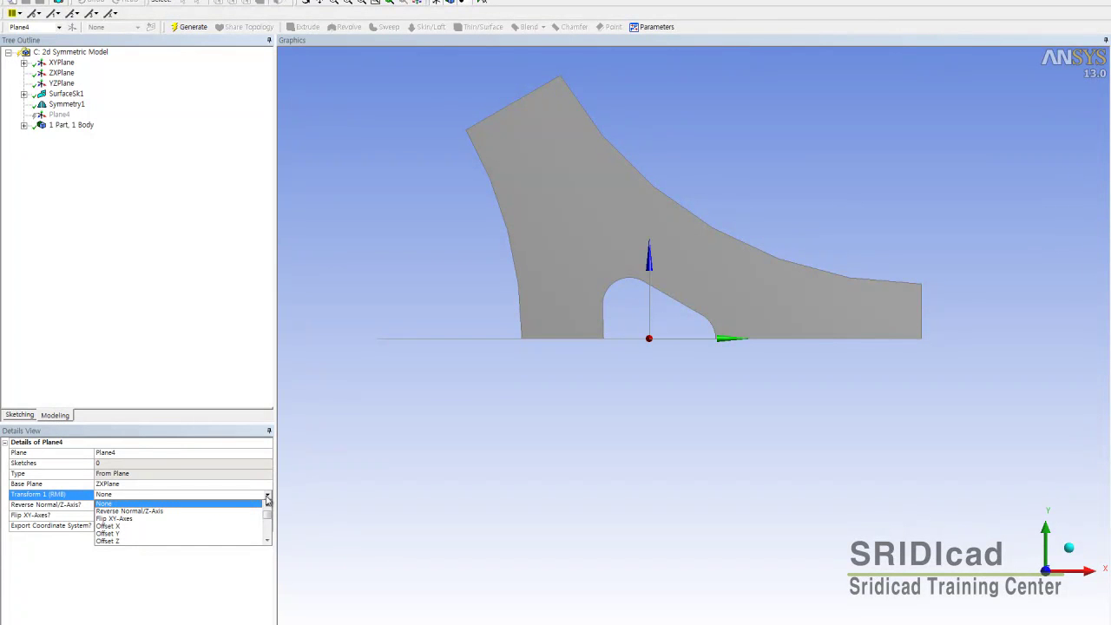
pyautogui.click(269, 523)
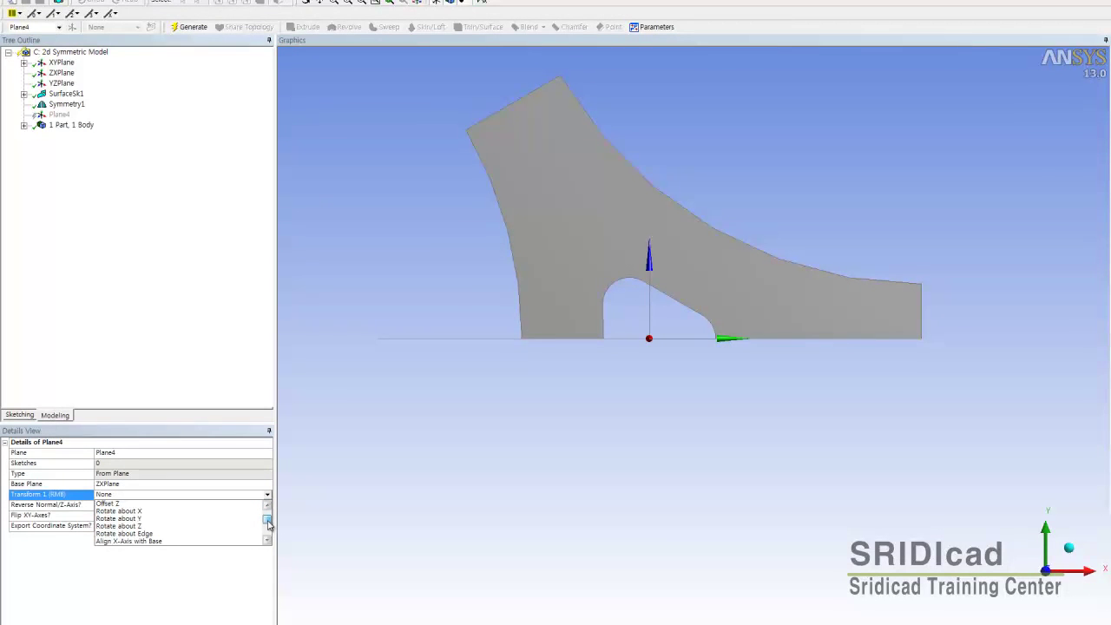
pyautogui.moveTo(267, 520); pyautogui.dragTo(269, 524)
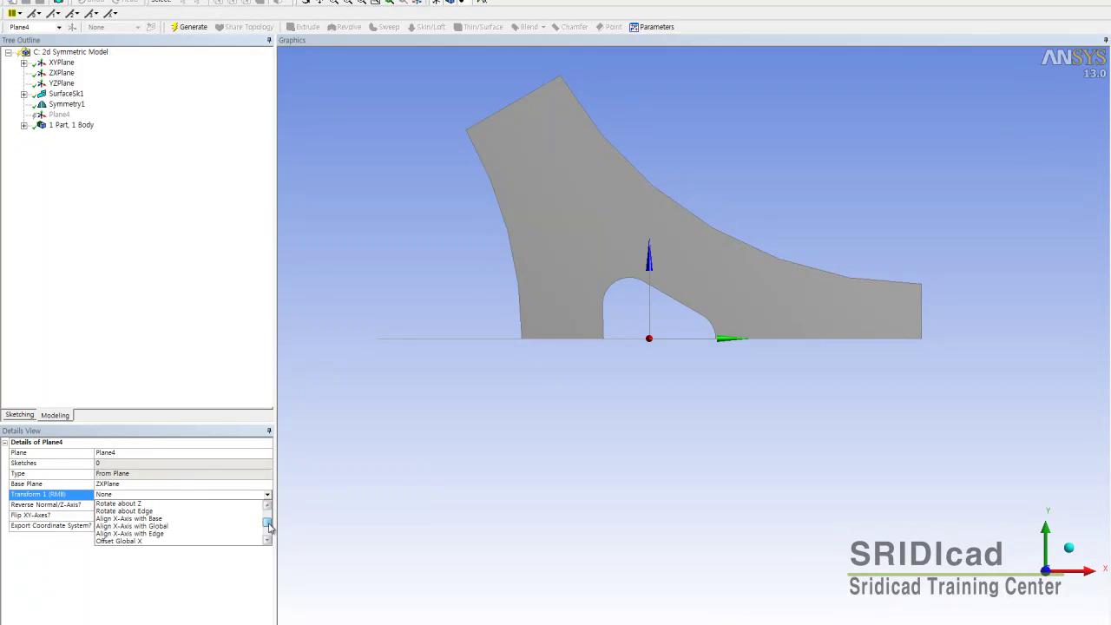
pyautogui.moveTo(268, 524); pyautogui.dragTo(270, 533)
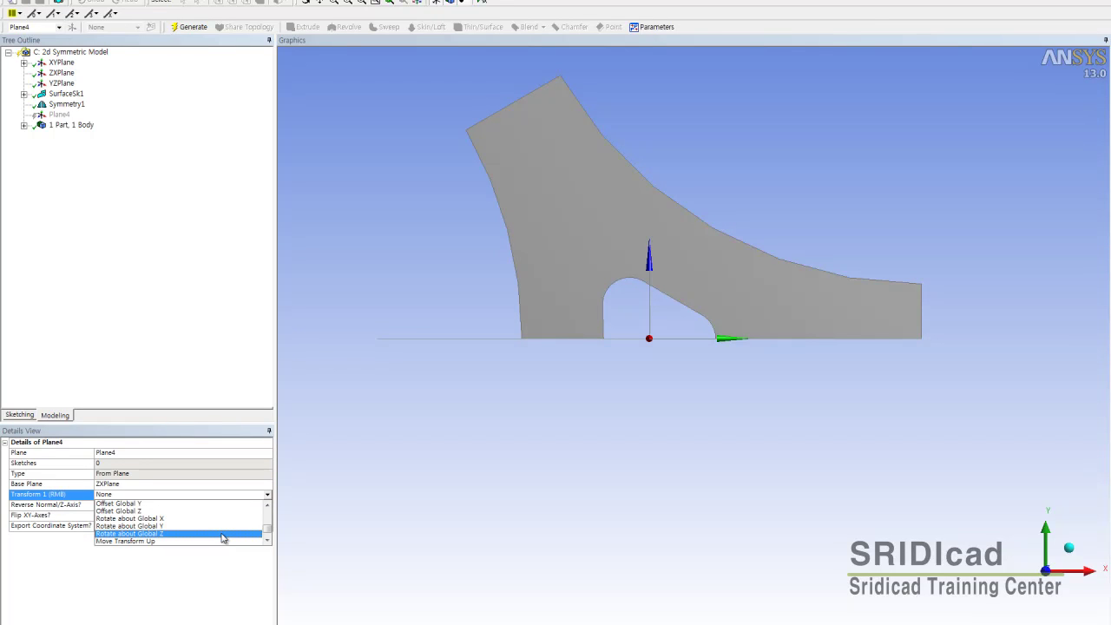
pyautogui.click(222, 533)
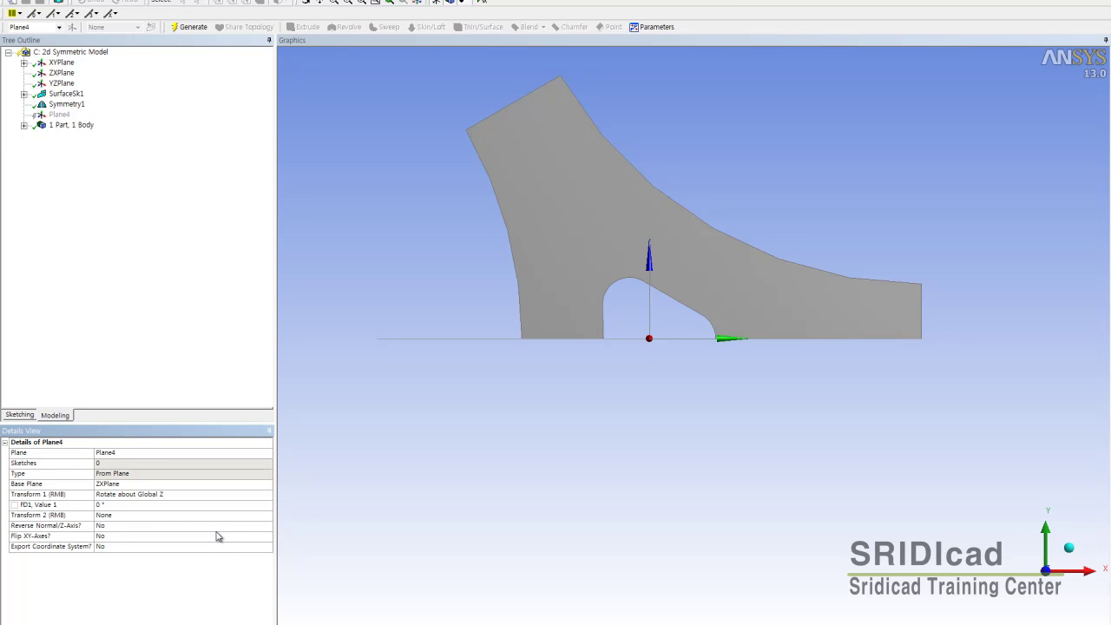
pyautogui.click(114, 505)
pyautogui.write('60')
pyautogui.press('Return')
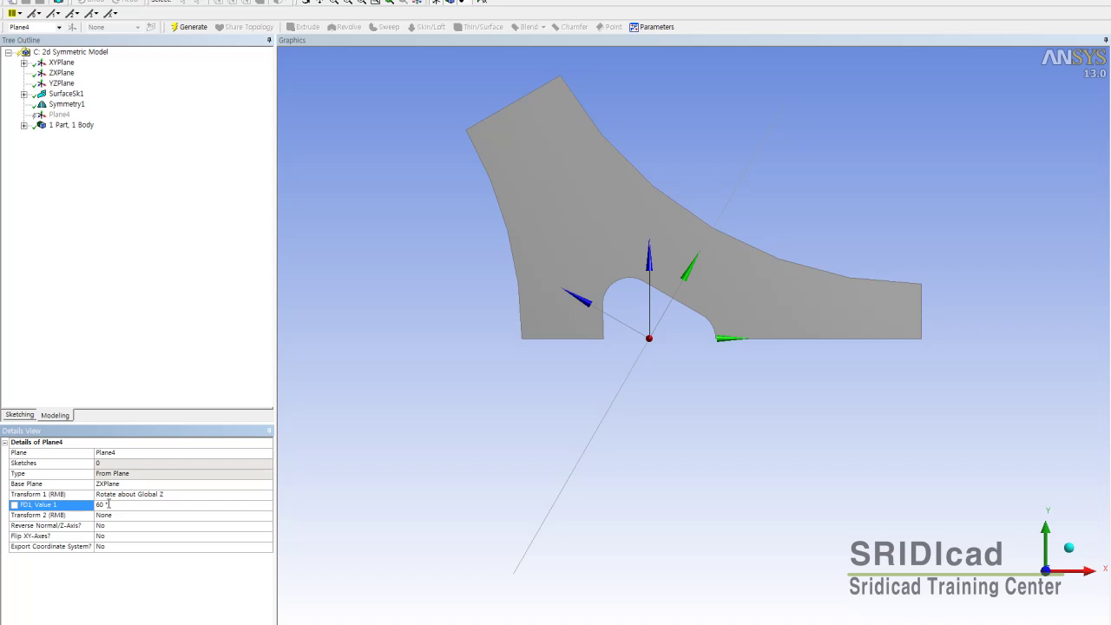
# - Reverse Plane4's normal and generate the rotated plane
pyautogui.click(118, 526)
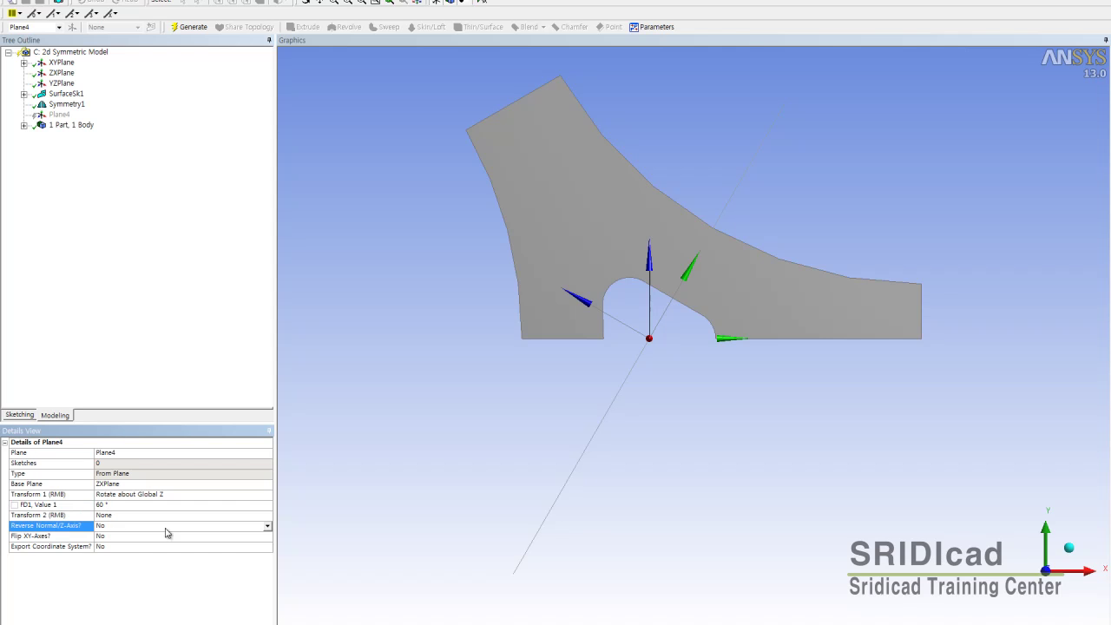
pyautogui.click(268, 527)
pyautogui.click(248, 542)
pyautogui.click(191, 27)
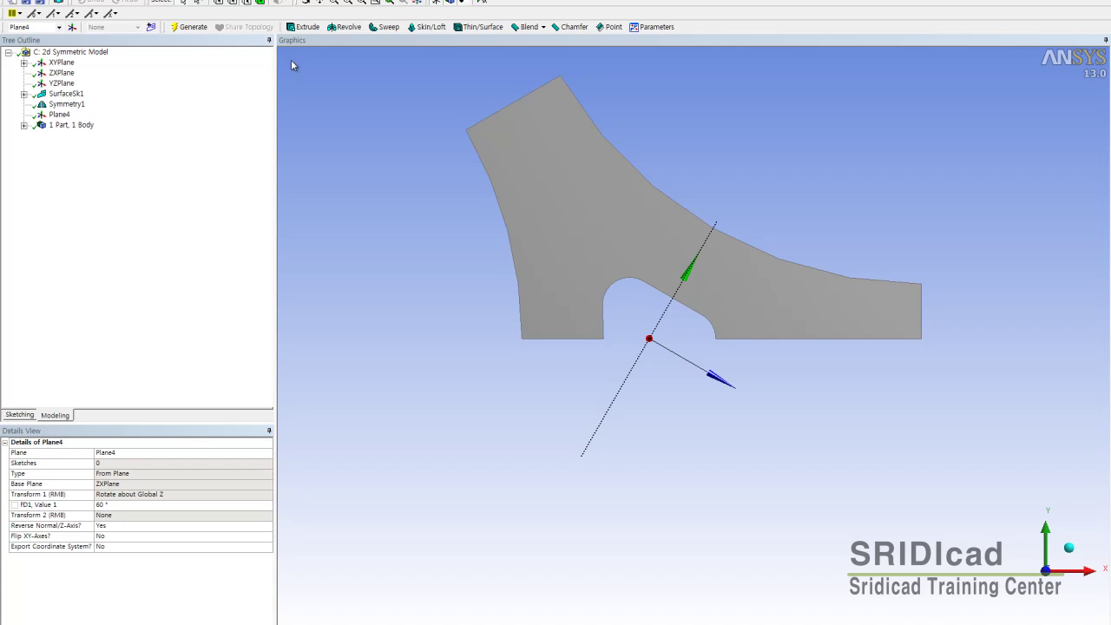
pyautogui.click(95, 0)
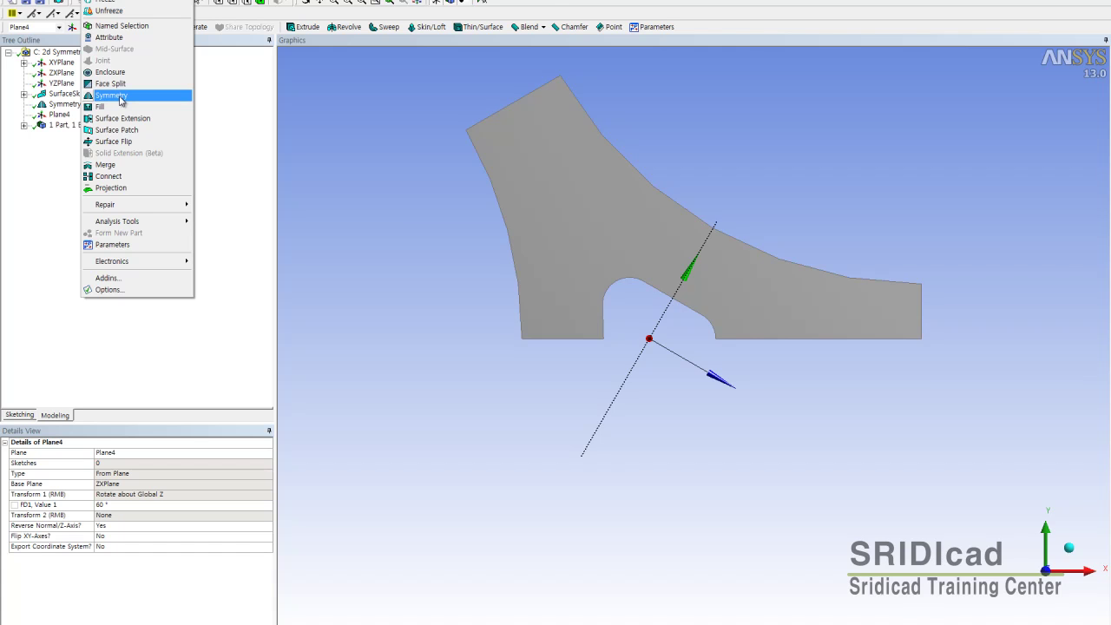
# - Add Symmetry2 using Plane4 as the symmetry plane and generate the cut
pyautogui.click(120, 100)
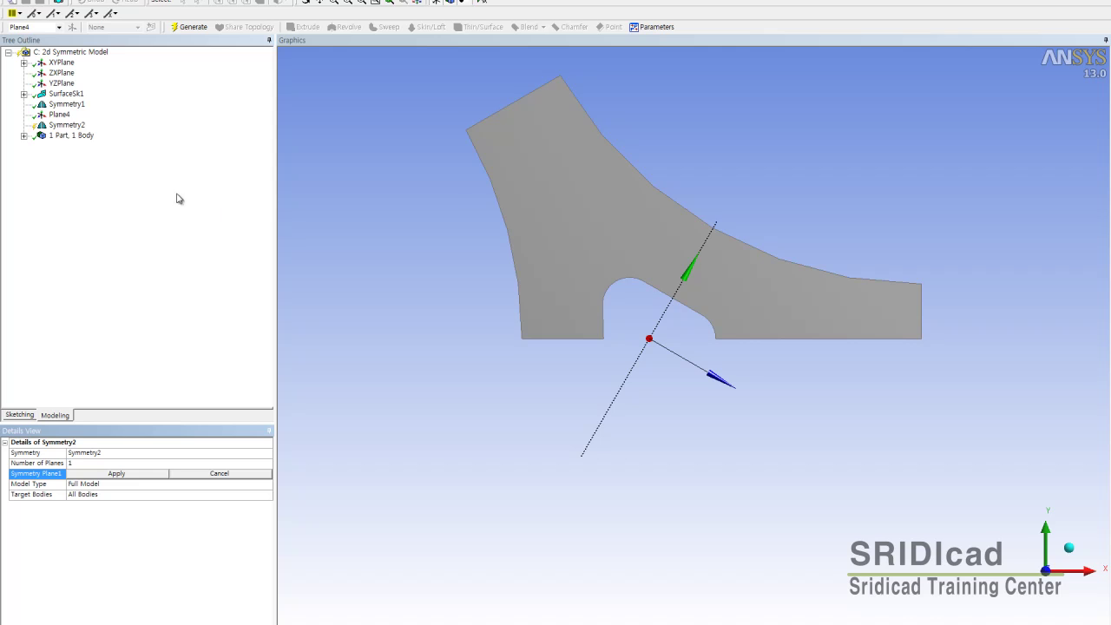
pyautogui.click(75, 126)
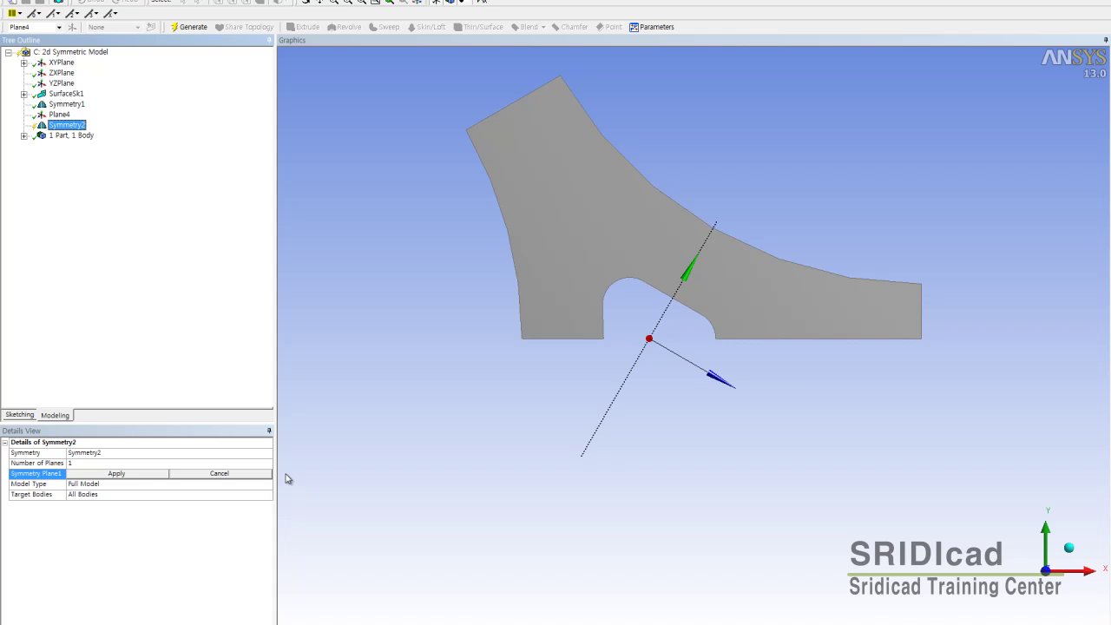
pyautogui.click(137, 474)
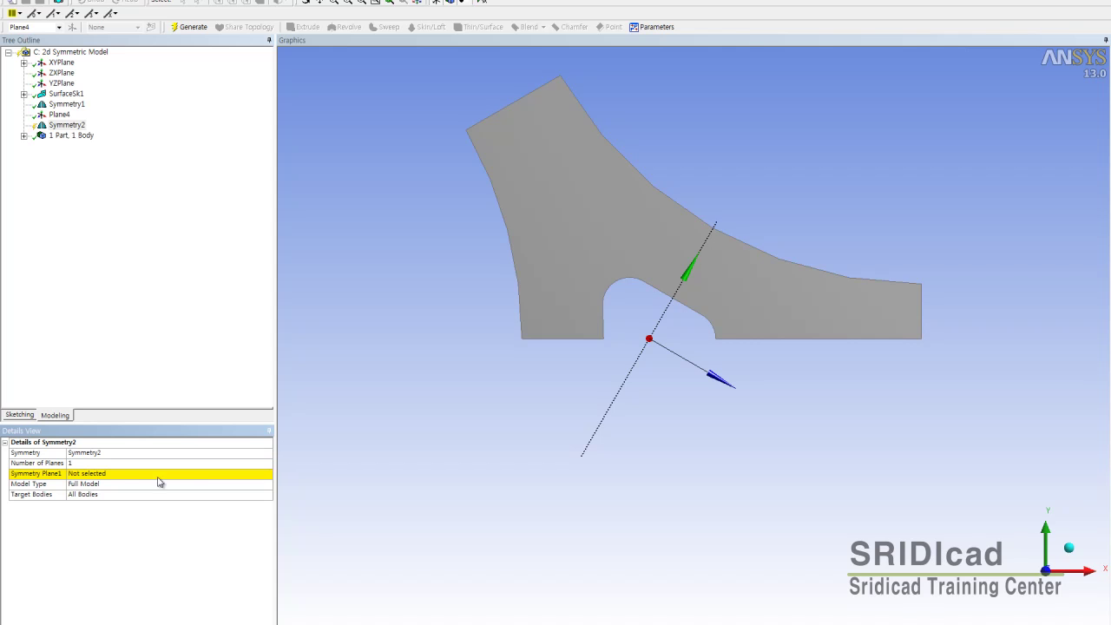
pyautogui.click(108, 475)
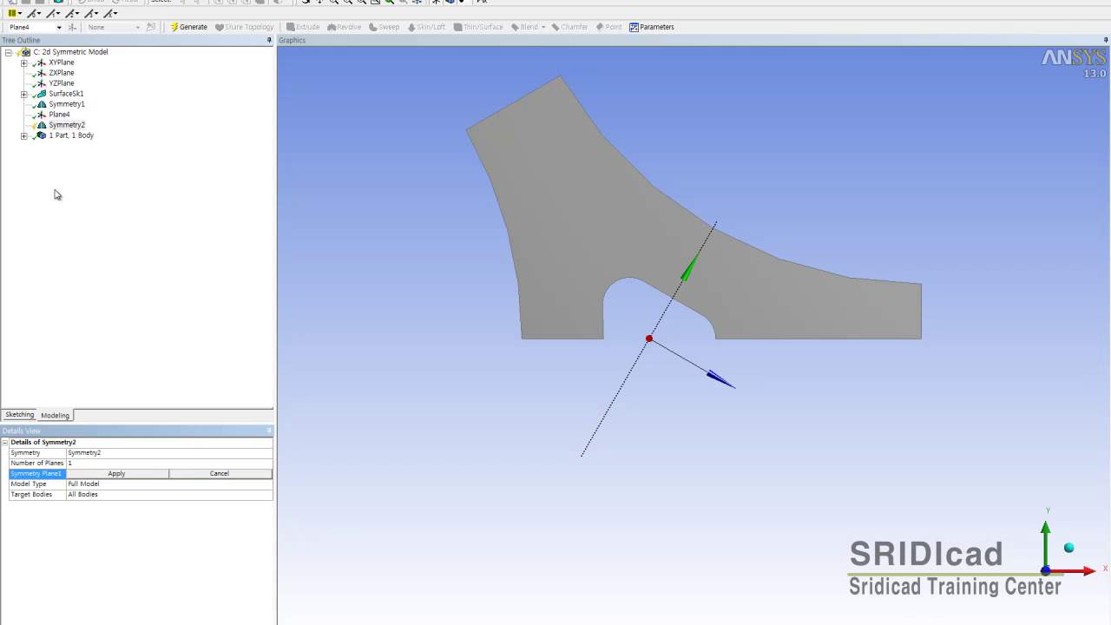
pyautogui.click(59, 115)
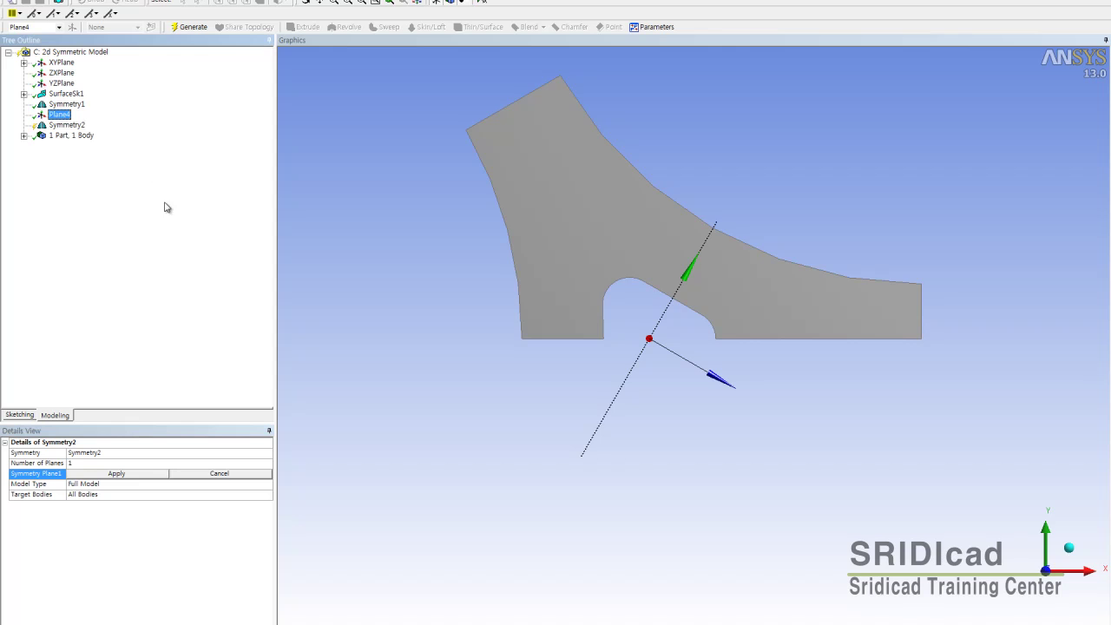
pyautogui.click(127, 473)
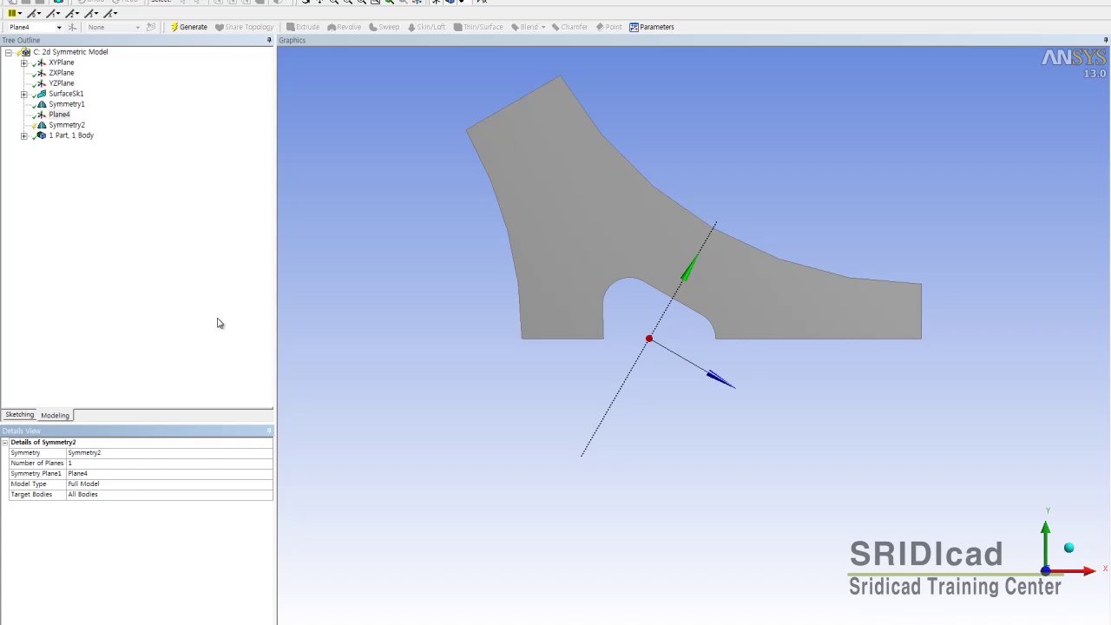
pyautogui.click(191, 27)
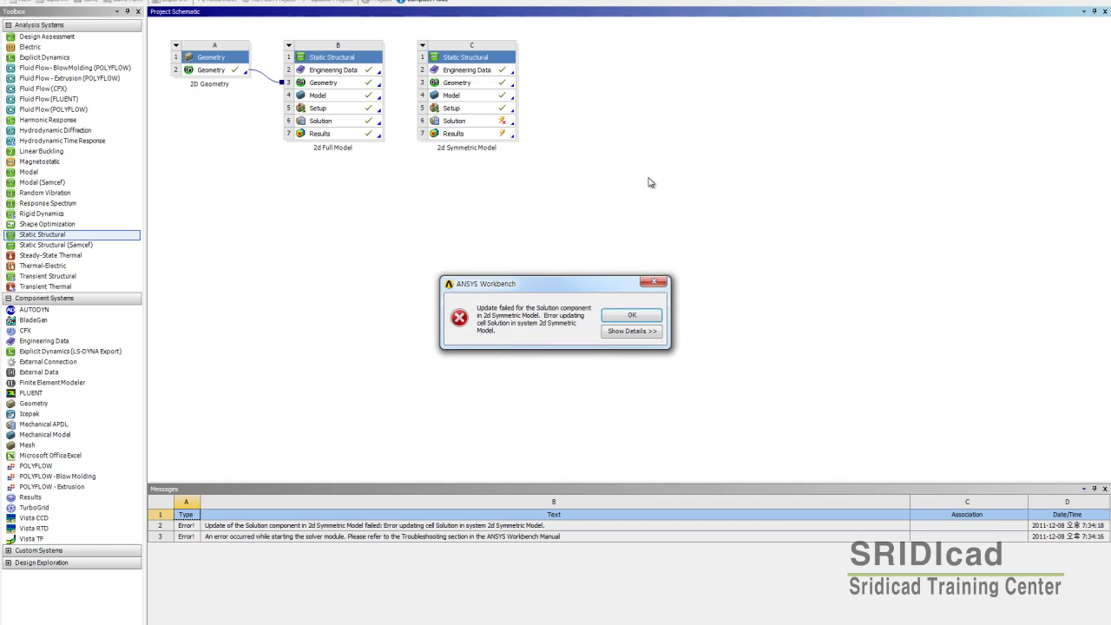
# - Dismiss the update-failed error and open the 2d Symmetric Model's Model cell
pyautogui.click(659, 314)
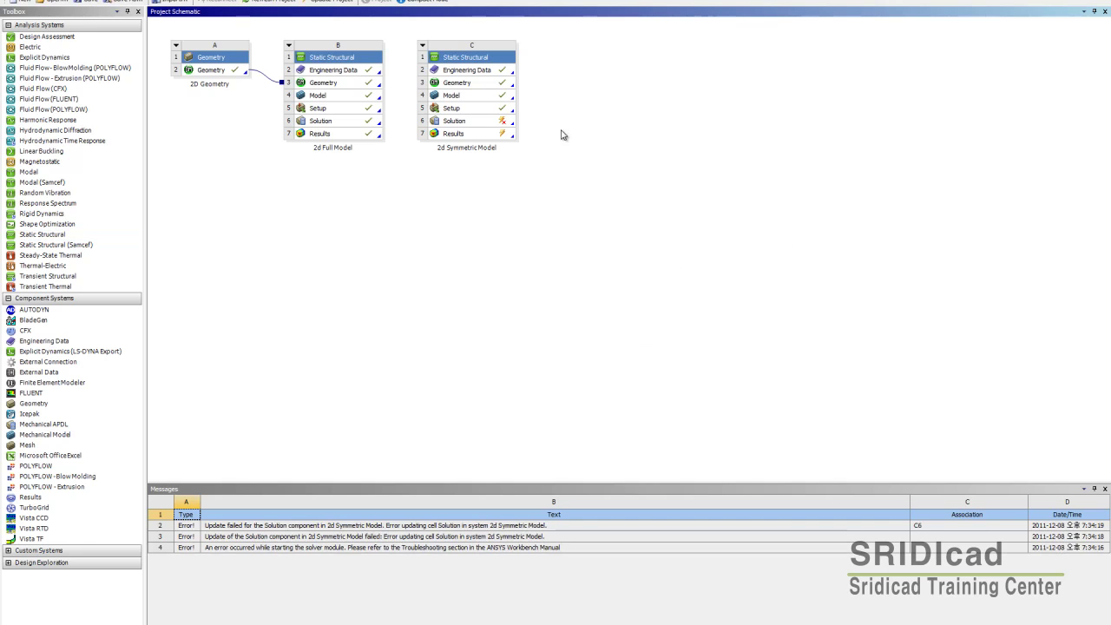
pyautogui.click(455, 96)
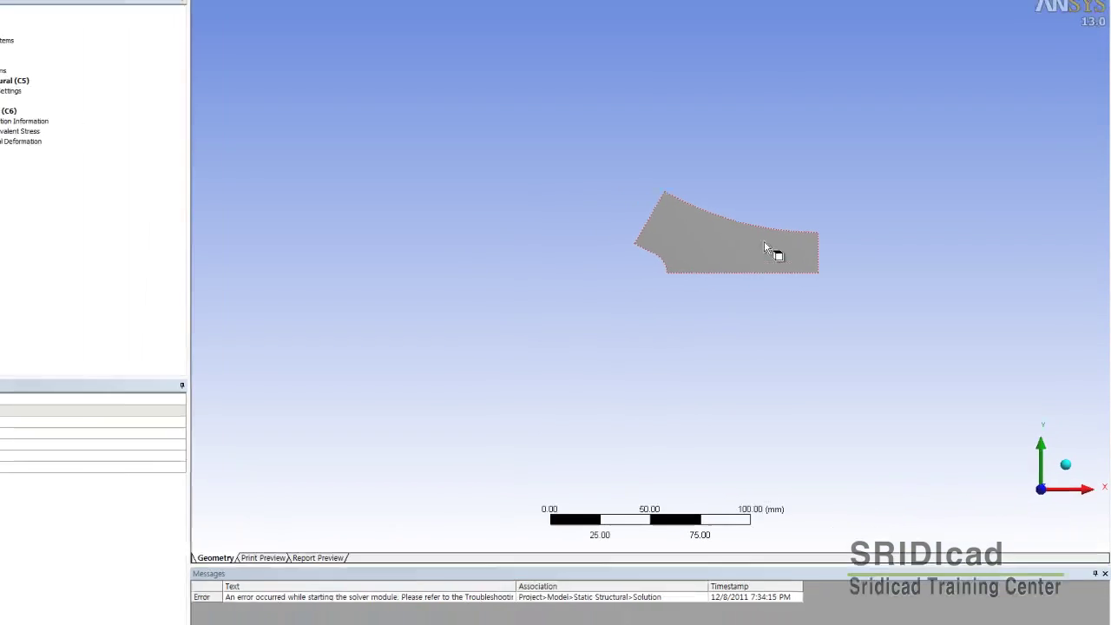
# - Review Equivalent Stress, Total Deformation, both symmetry regions, and the mesh in isometric view
pyautogui.click(104, 134)
pyautogui.click(104, 143)
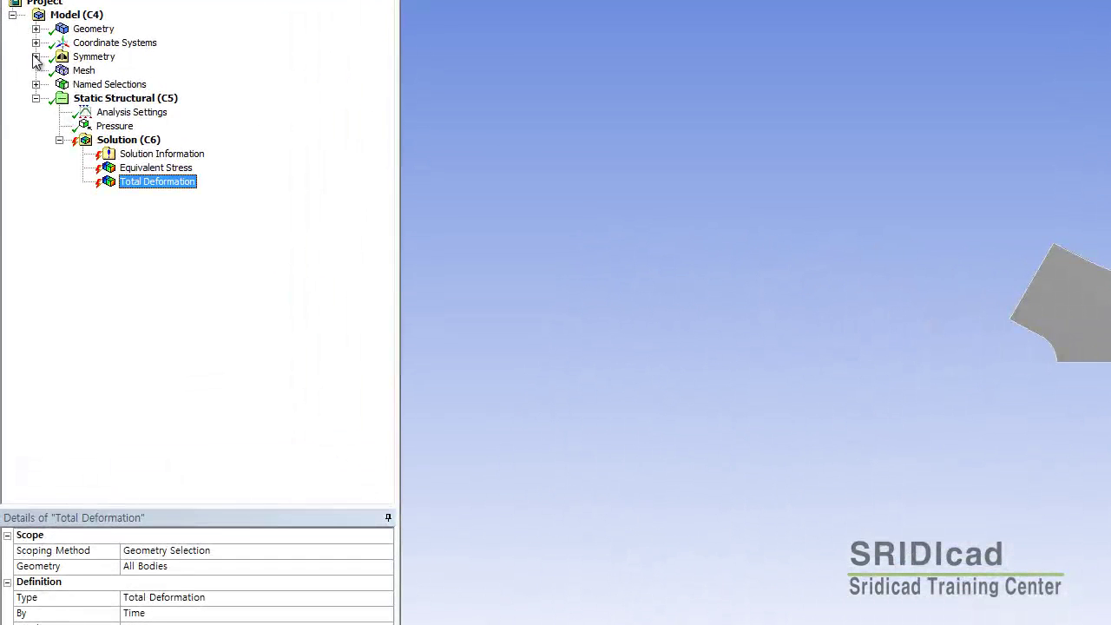
pyautogui.click(35, 57)
pyautogui.click(106, 71)
pyautogui.click(109, 84)
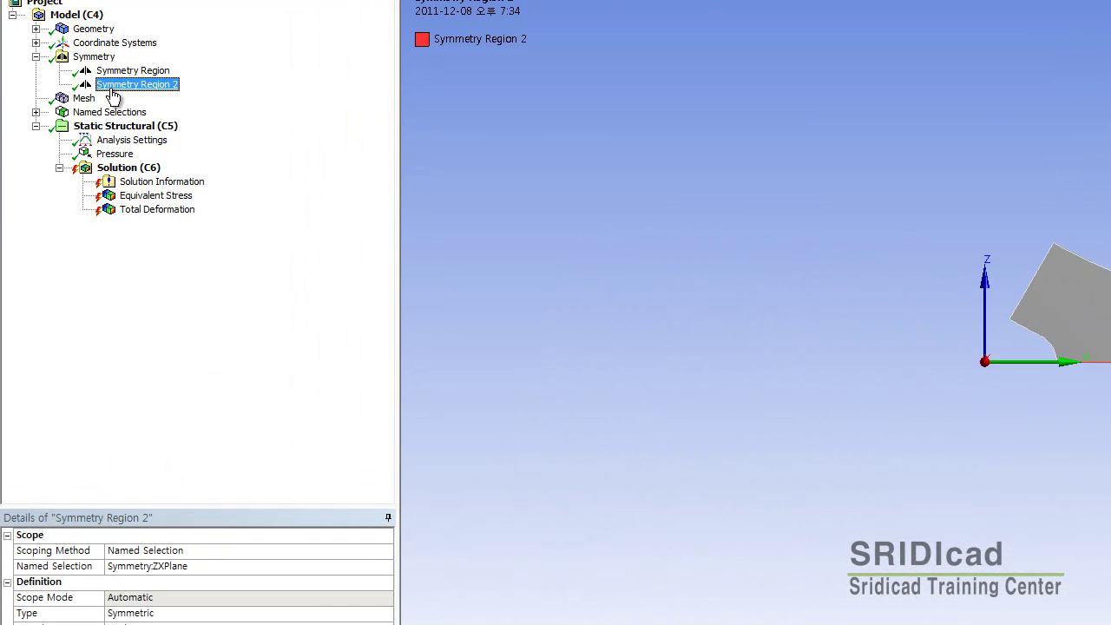
pyautogui.click(144, 84)
pyautogui.click(85, 99)
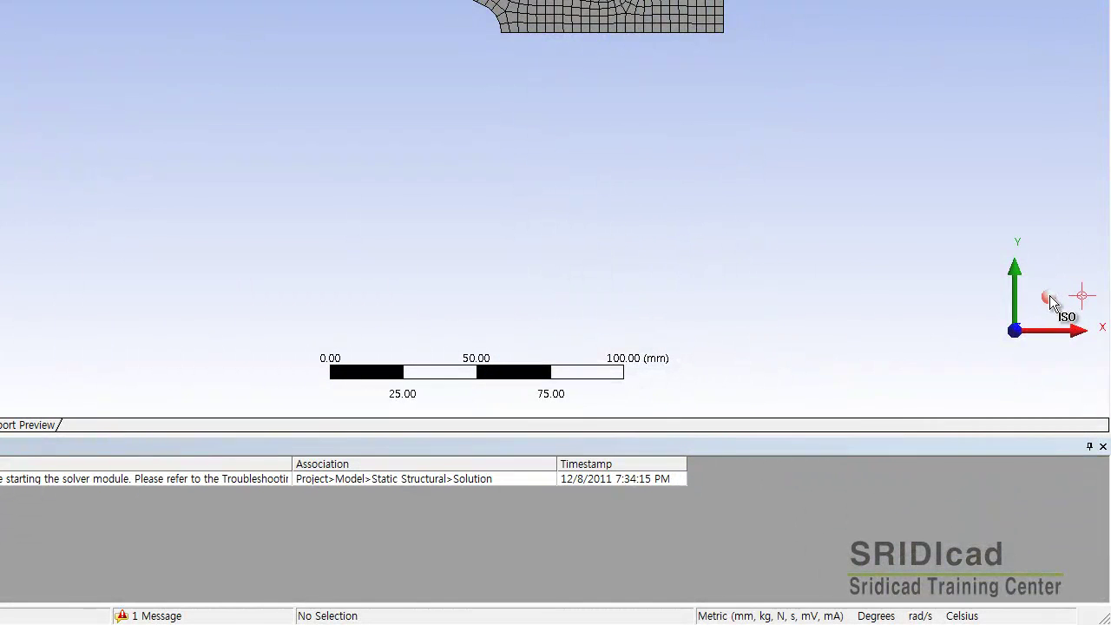
pyautogui.click(1048, 299)
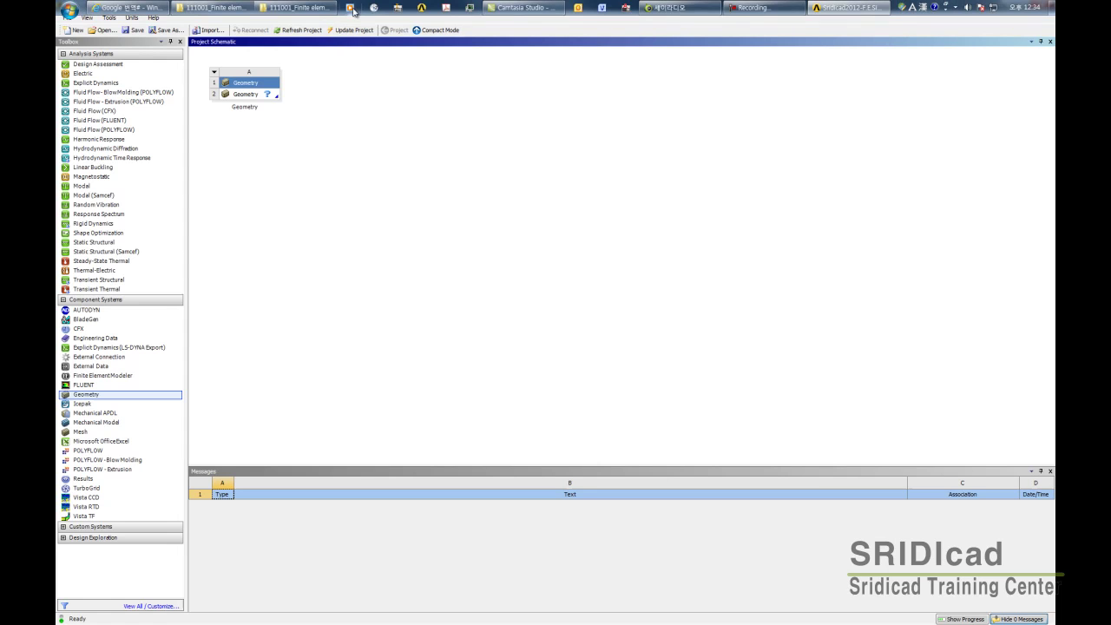
# - Open the Gear project's Geometry cell A2 in DesignModeler
pyautogui.doubleClick(241, 94)
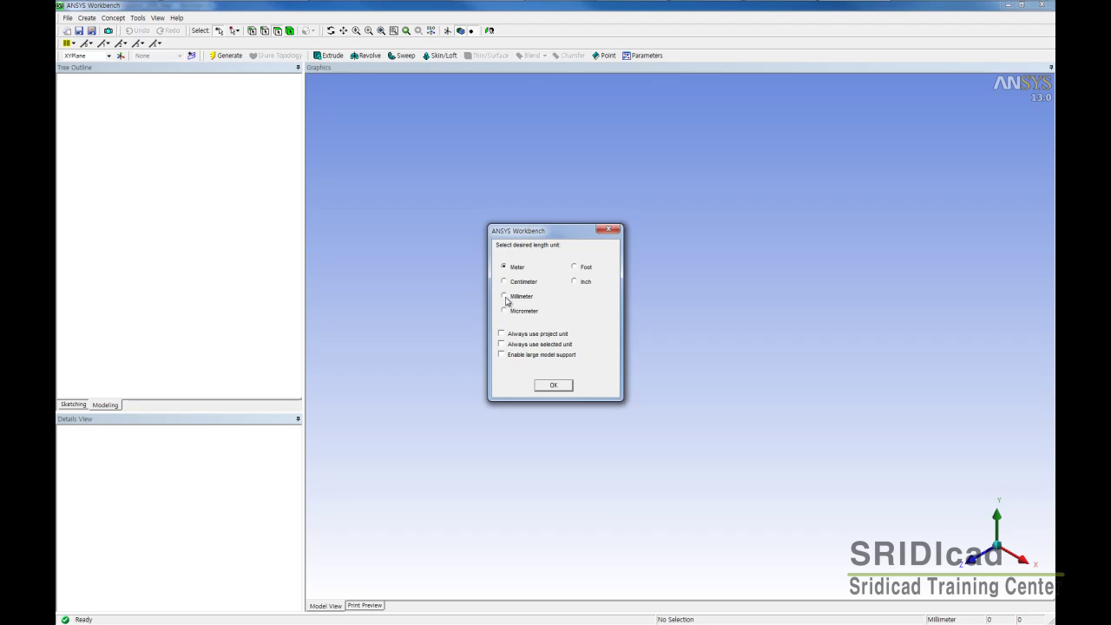
# - Choose Inch as the length unit, look at the XY plane, and enter sketching
pyautogui.click(577, 282)
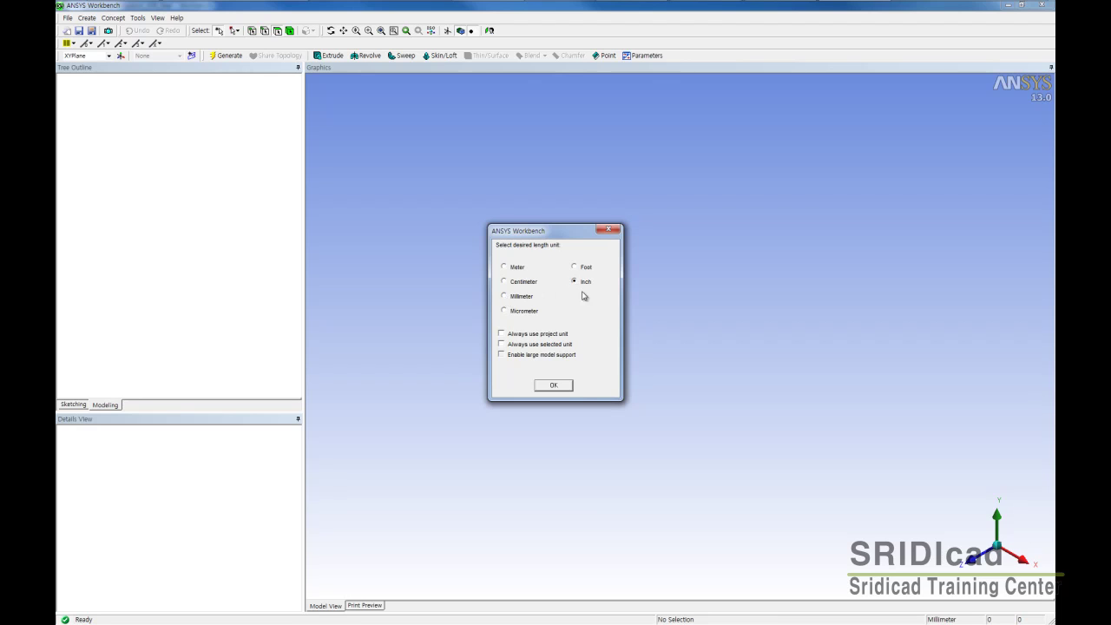
pyautogui.click(553, 384)
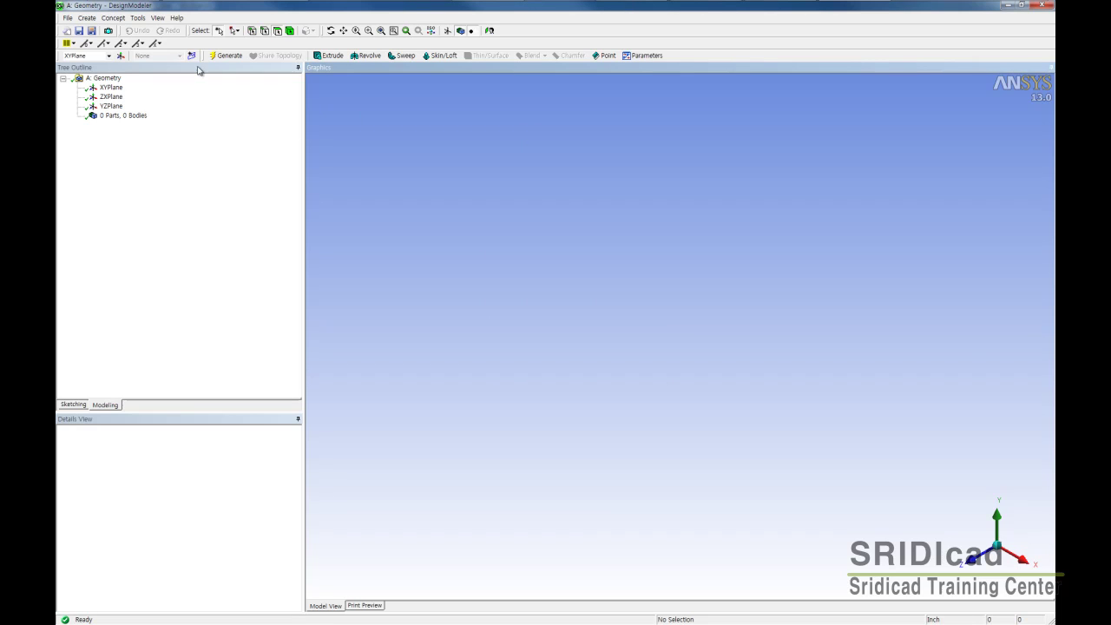
pyautogui.click(490, 31)
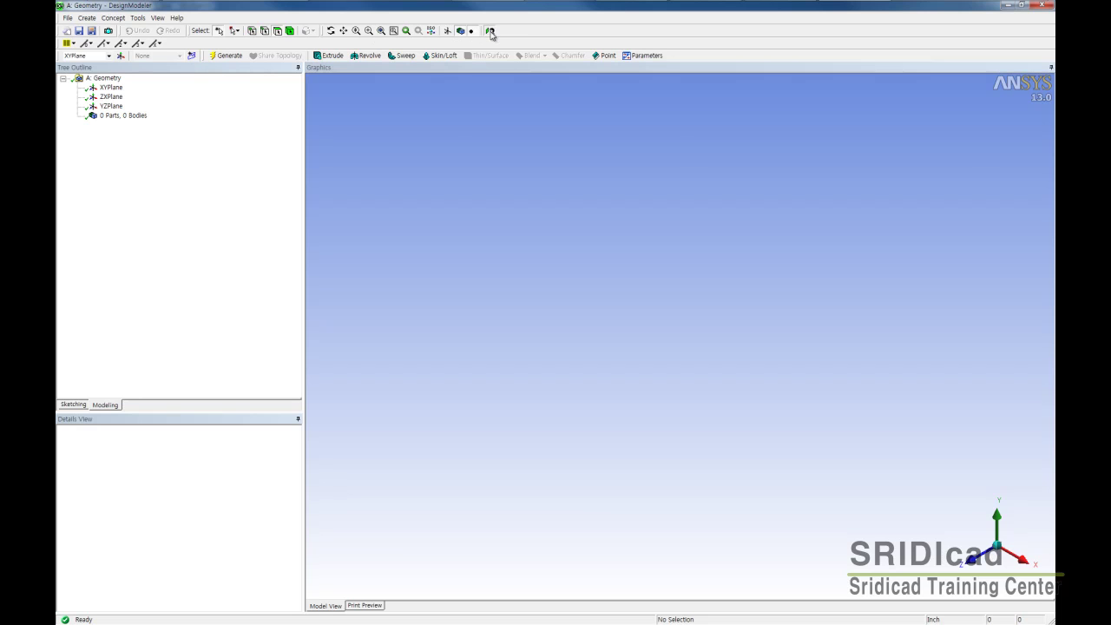
pyautogui.click(74, 404)
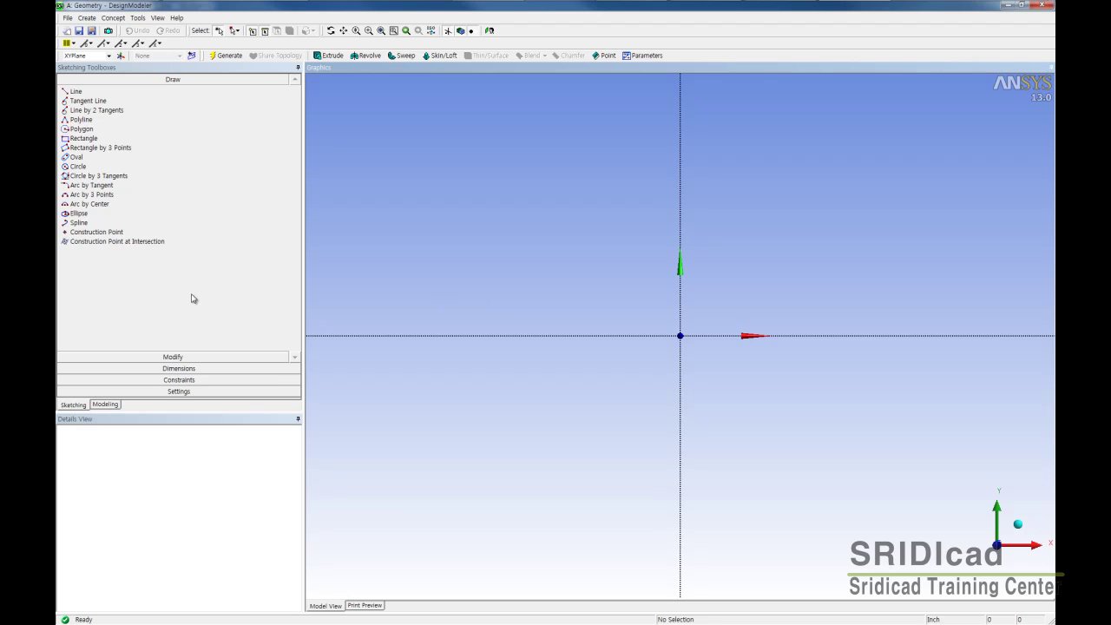
# - Place six construction points: one on the Y axis, two descending right, three rising left
pyautogui.click(95, 232)
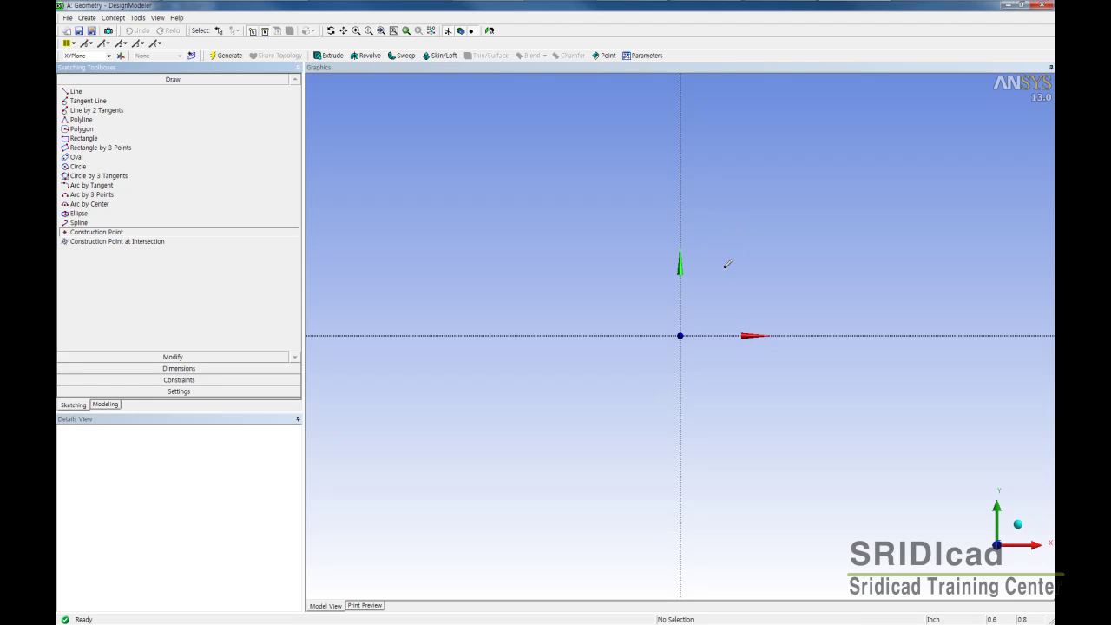
pyautogui.click(679, 155)
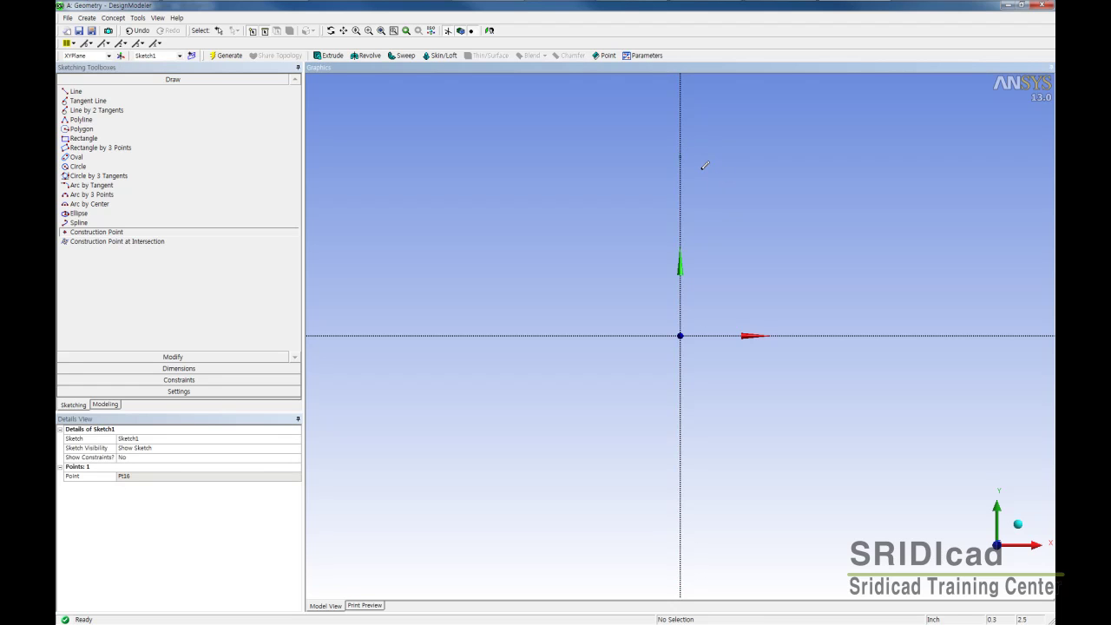
pyautogui.click(700, 171)
pyautogui.click(717, 193)
pyautogui.click(664, 138)
pyautogui.click(642, 115)
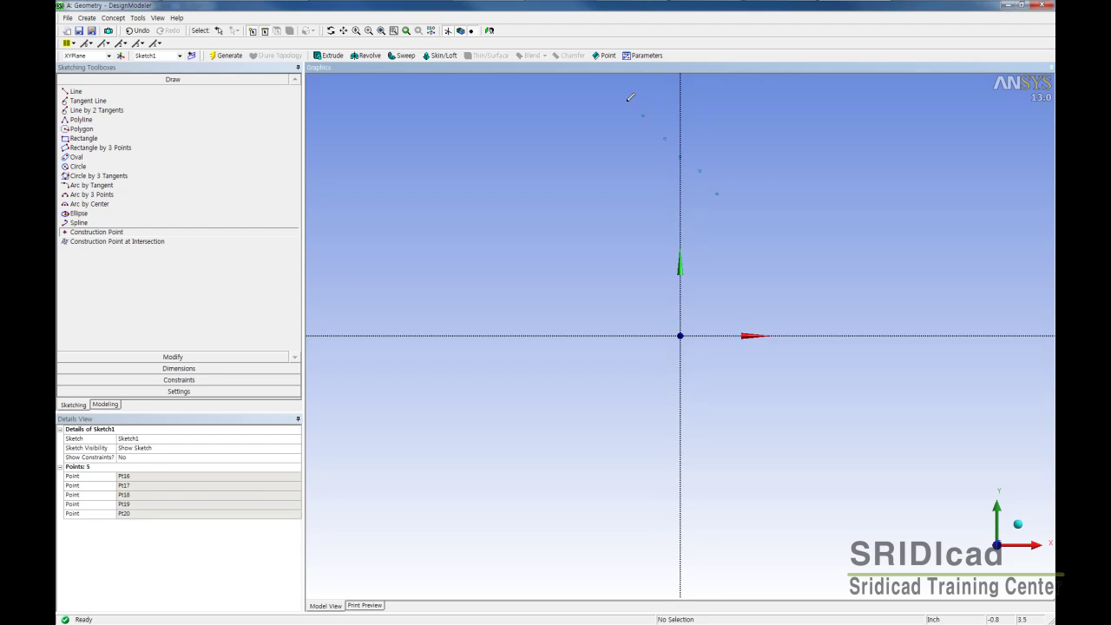
pyautogui.click(624, 101)
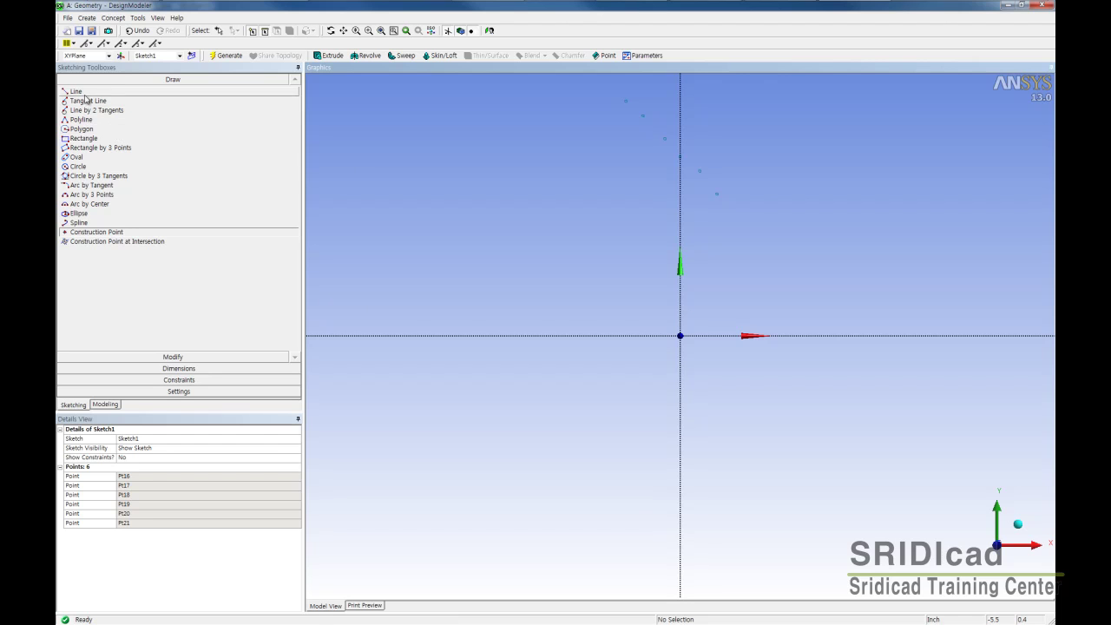
# - Add horizontal dimension H1 to the first construction point and set it to 0.02 in
pyautogui.click(208, 368)
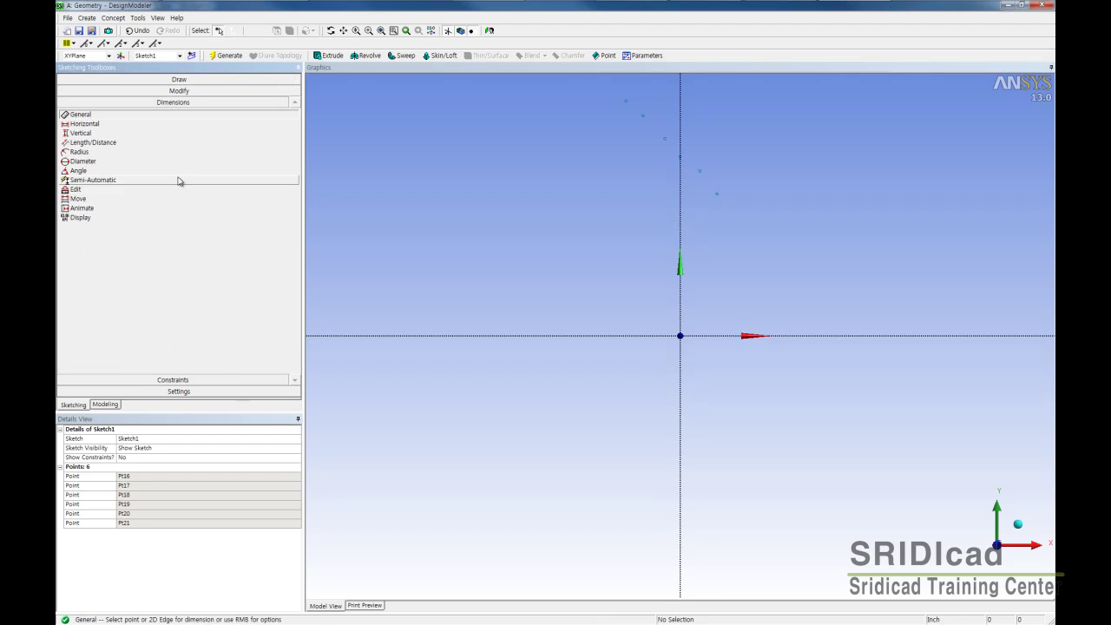
pyautogui.click(83, 125)
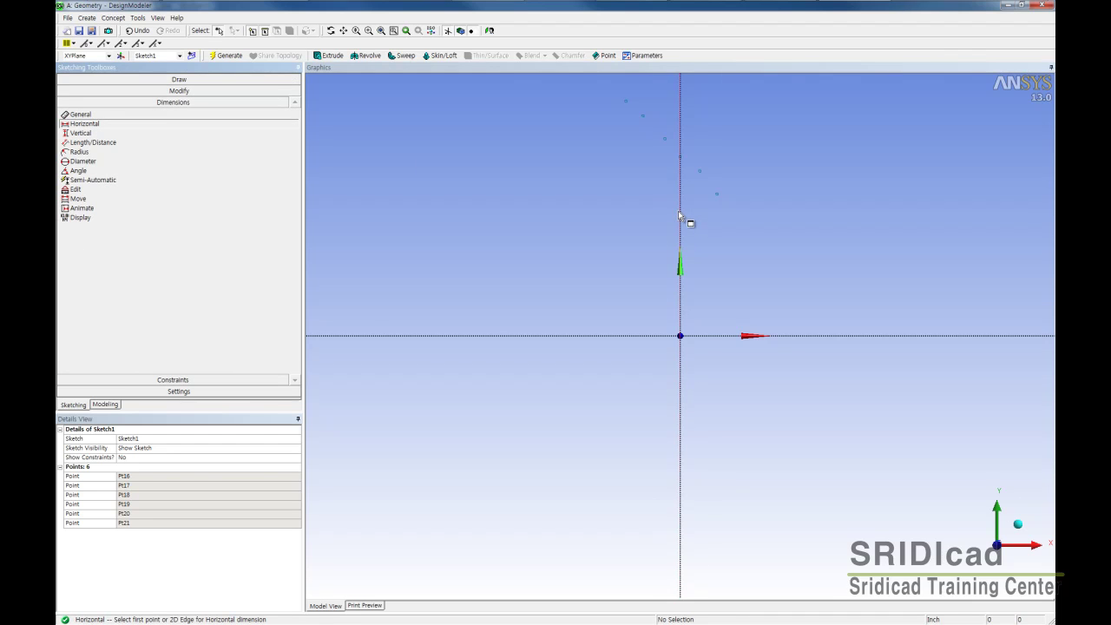
pyautogui.click(665, 138)
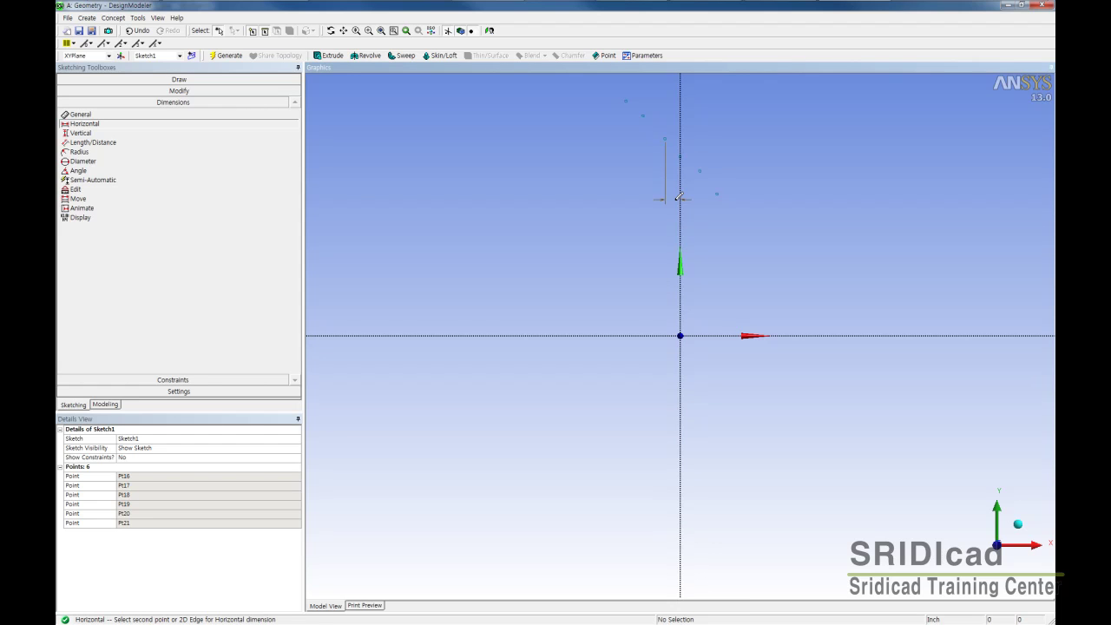
pyautogui.click(679, 198)
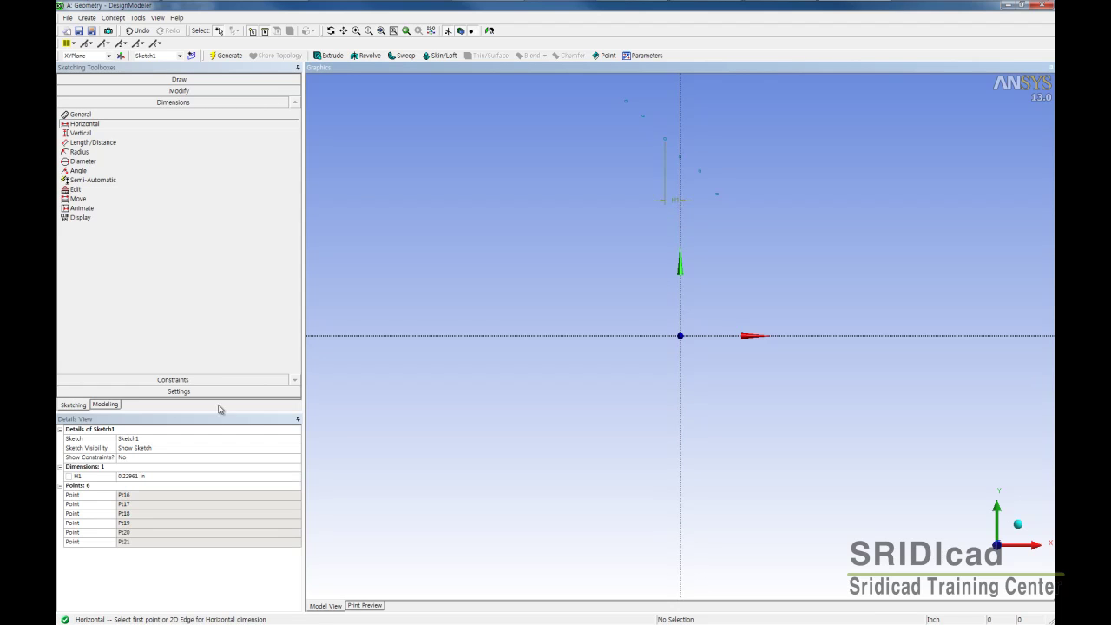
pyautogui.click(266, 217)
pyautogui.click(155, 475)
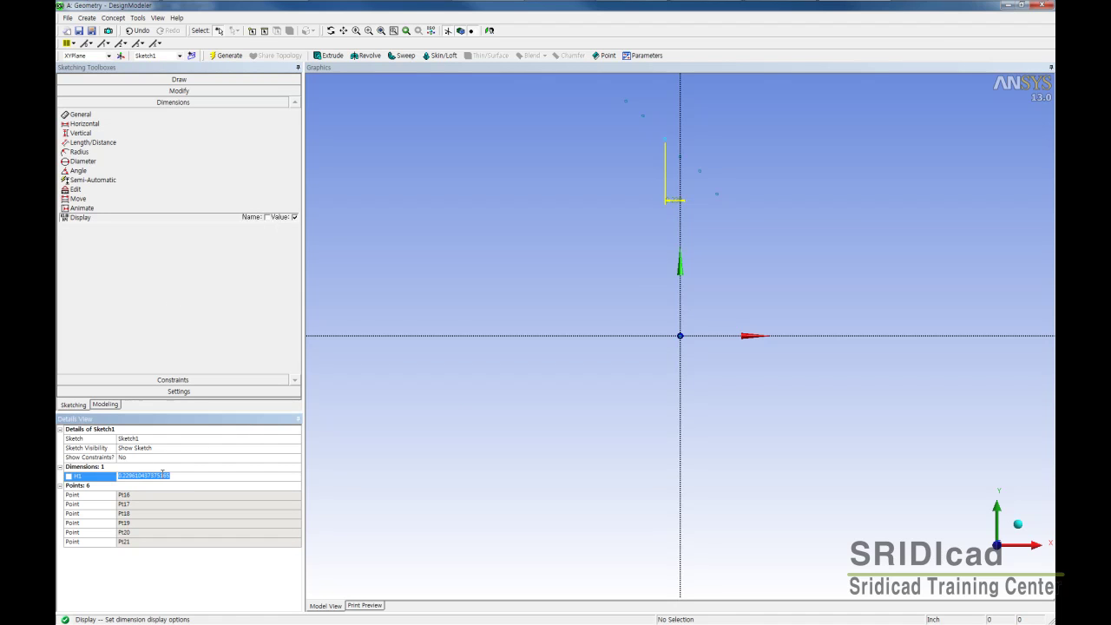
pyautogui.press('BackSpace')
pyautogui.write('0.02')
pyautogui.press('Return')
pyautogui.scroll(2, 666, 184)
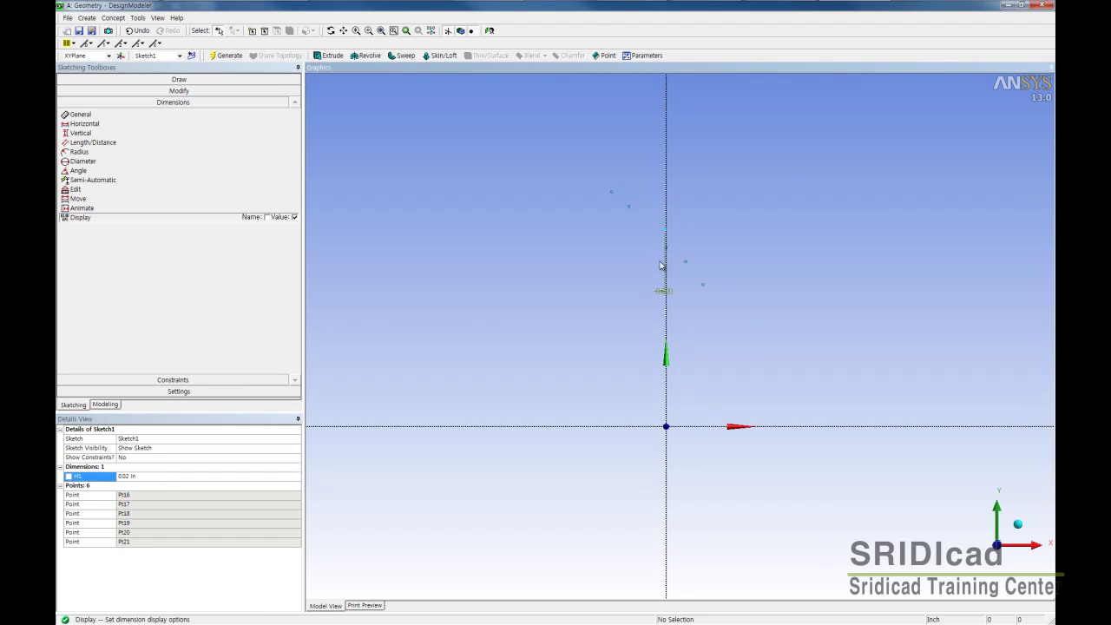
pyautogui.scroll(1, 666, 184)
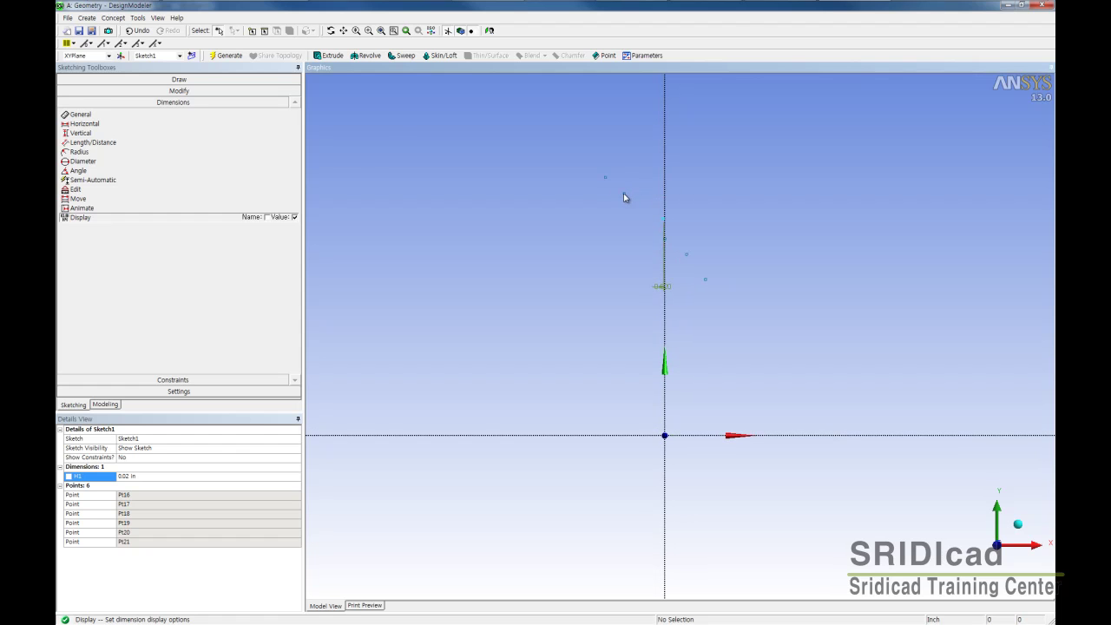
# - Dimension the next point's distance to the Y axis as H2 = 0.069 in
pyautogui.click(84, 123)
pyautogui.click(624, 192)
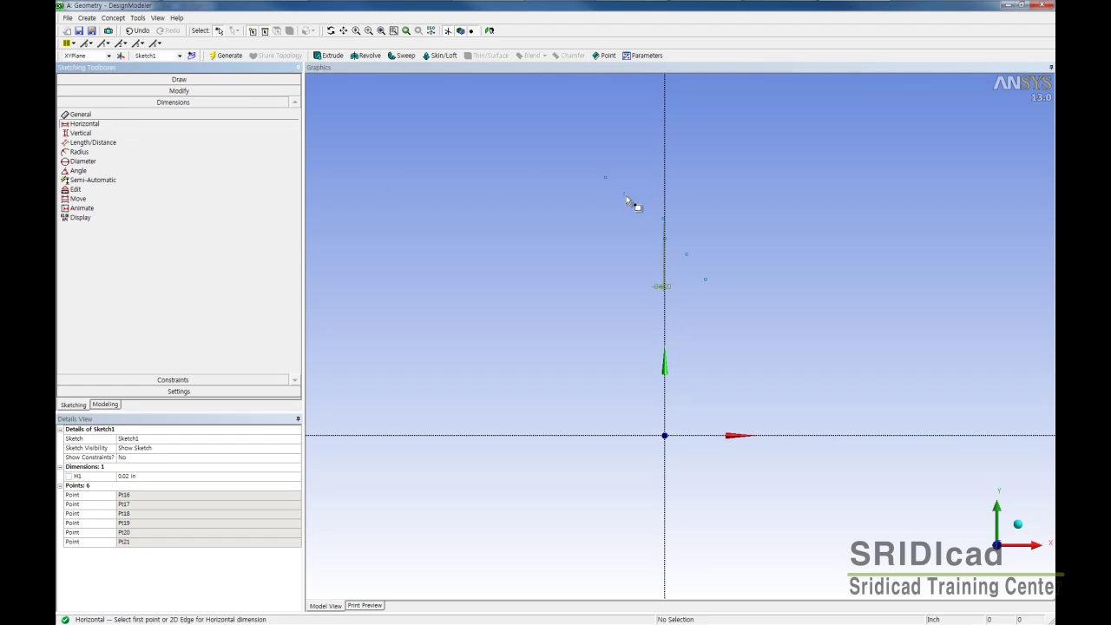
pyautogui.click(664, 210)
pyautogui.click(636, 312)
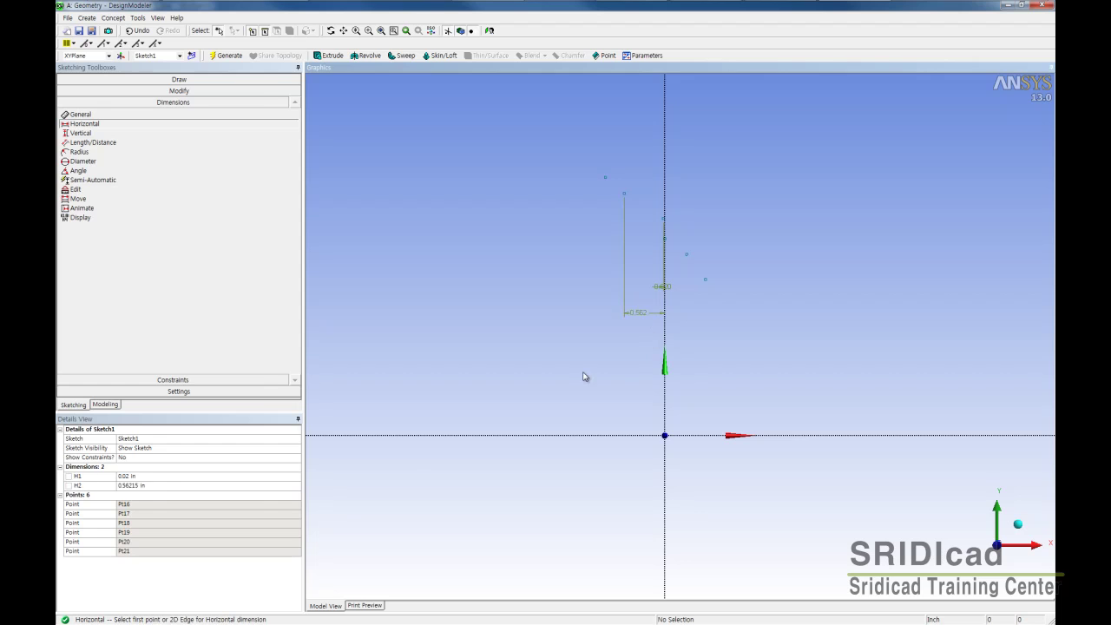
pyautogui.click(190, 486)
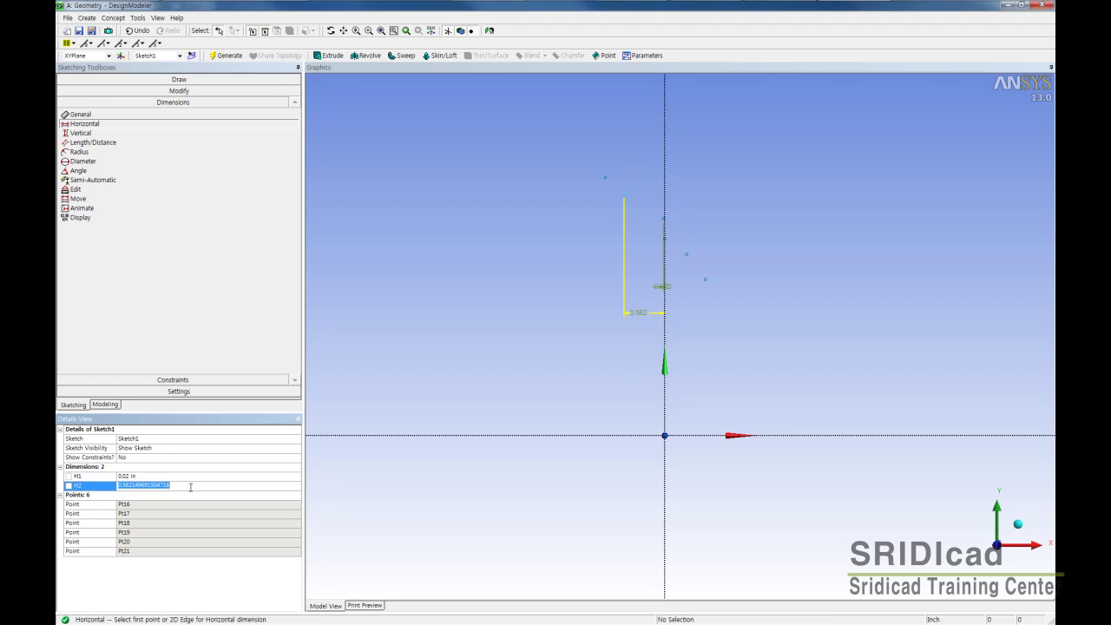
pyautogui.press('BackSpace')
pyautogui.write('0.069')
pyautogui.press('Return')
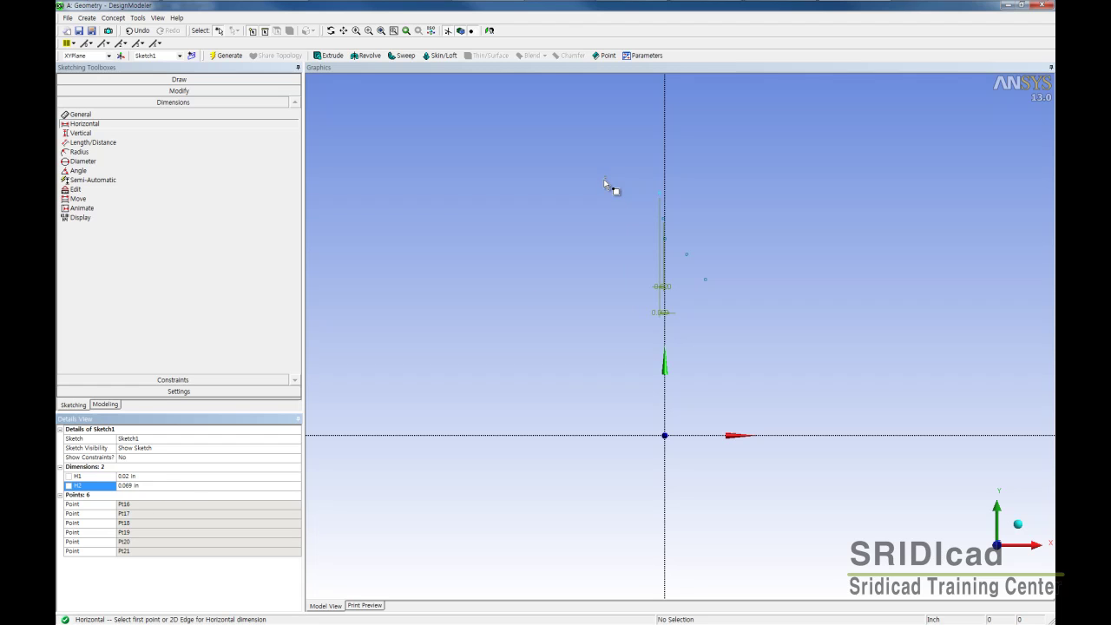
# - Dimension the upper-left point as H3 = 0.129 in from the vertical axis
pyautogui.click(605, 177)
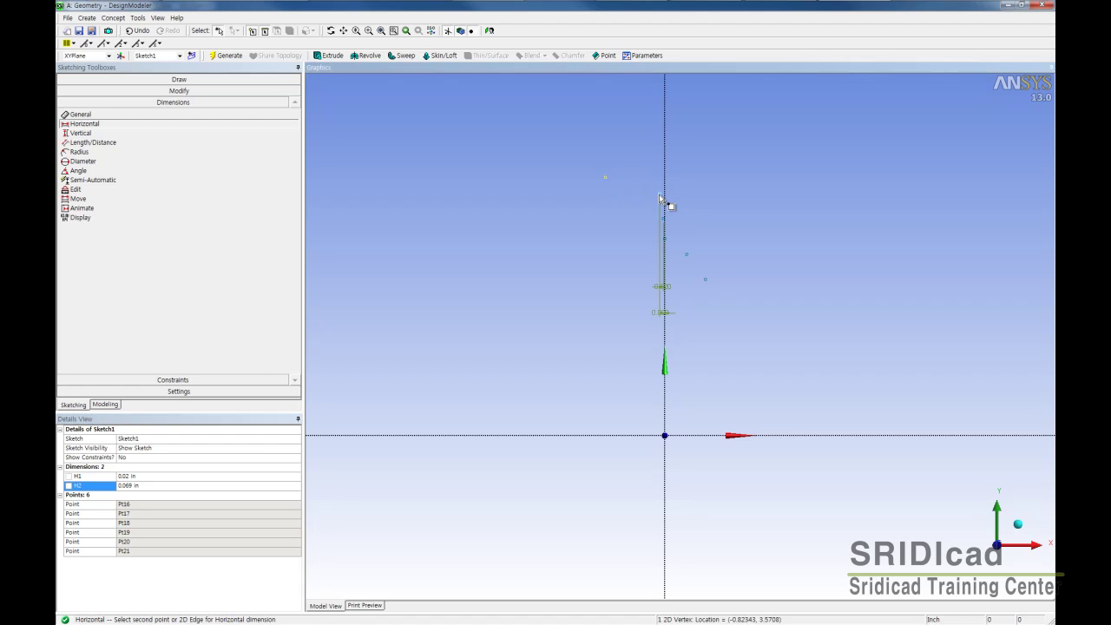
pyautogui.click(667, 197)
pyautogui.click(649, 324)
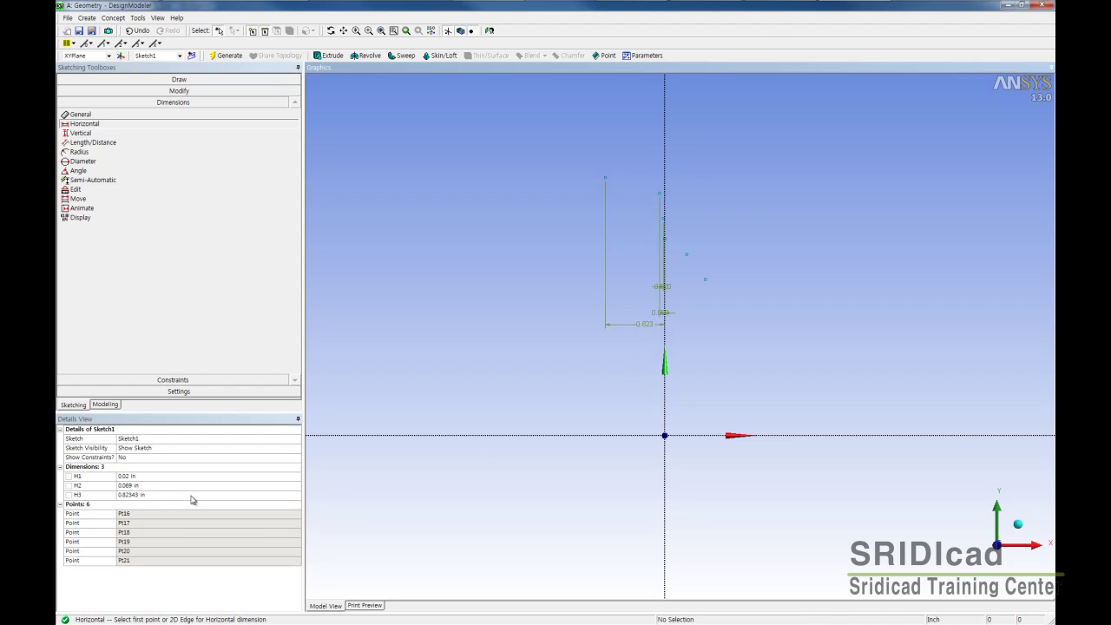
pyautogui.click(174, 496)
pyautogui.write('0.129')
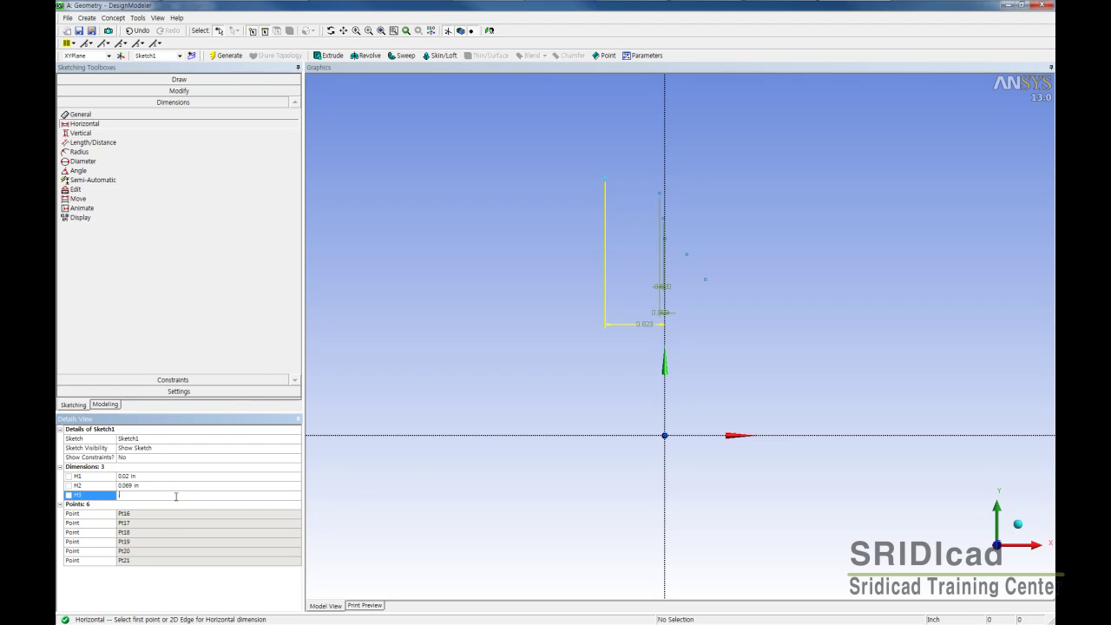
pyautogui.press('Return')
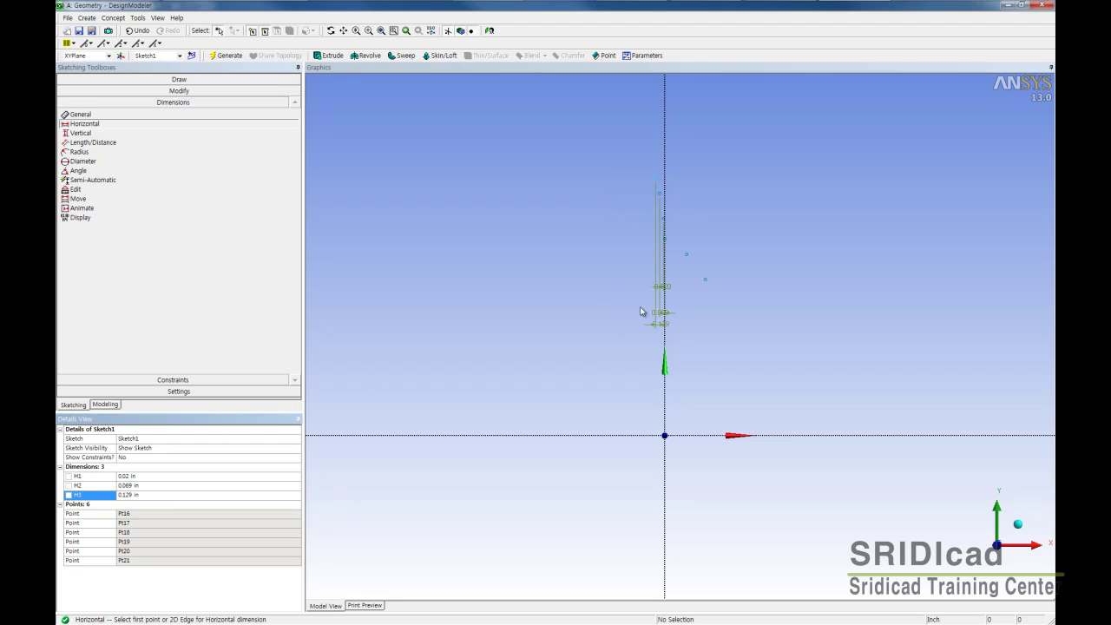
pyautogui.press('Escape')
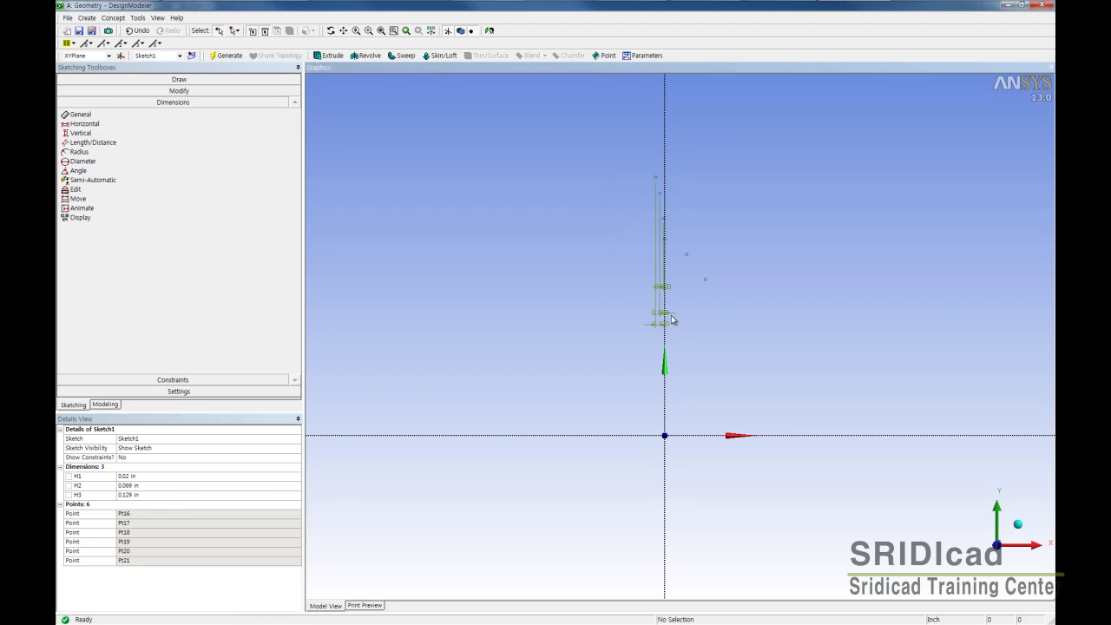
# - Delete the H2 horizontal dimension and reposition the sketch in the view
pyautogui.click(660, 310)
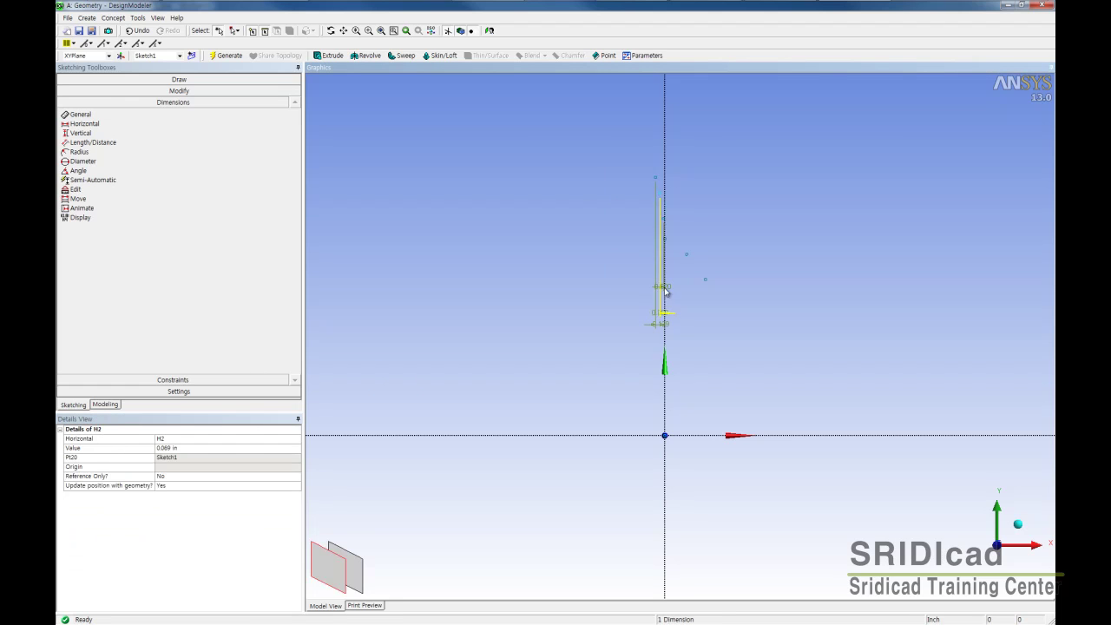
pyautogui.press('Delete')
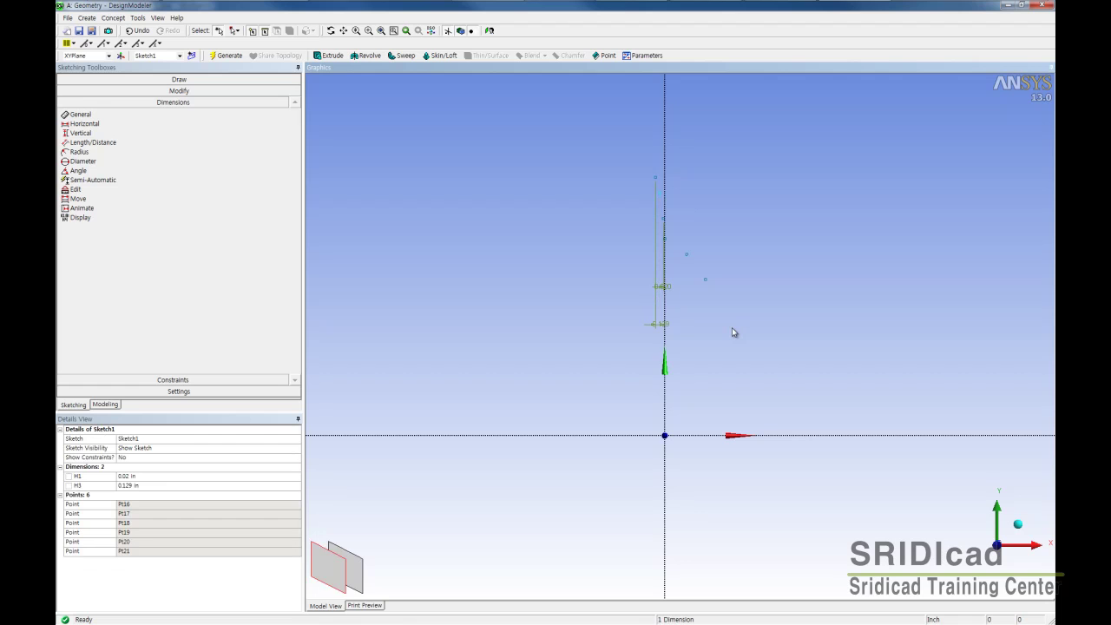
pyautogui.scroll(2, 696, 260)
pyautogui.scroll(2, 695, 286)
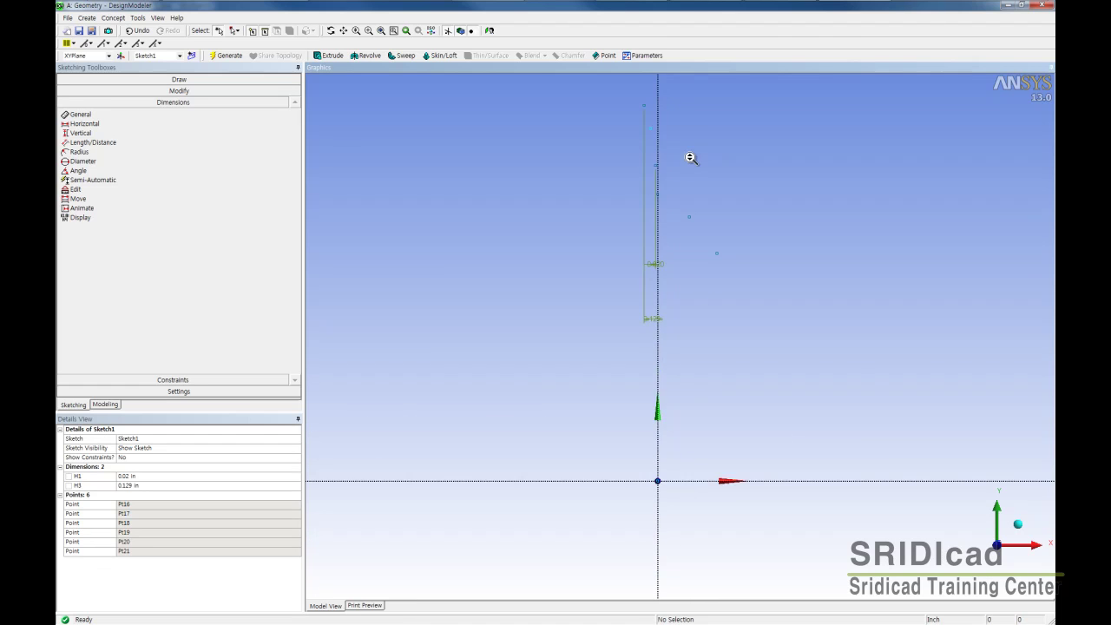
pyautogui.keyDown('ctrl'); pyautogui.moveTo(691, 174); pyautogui.dragTo(692, 219, button='middle'); pyautogui.keyUp('ctrl')
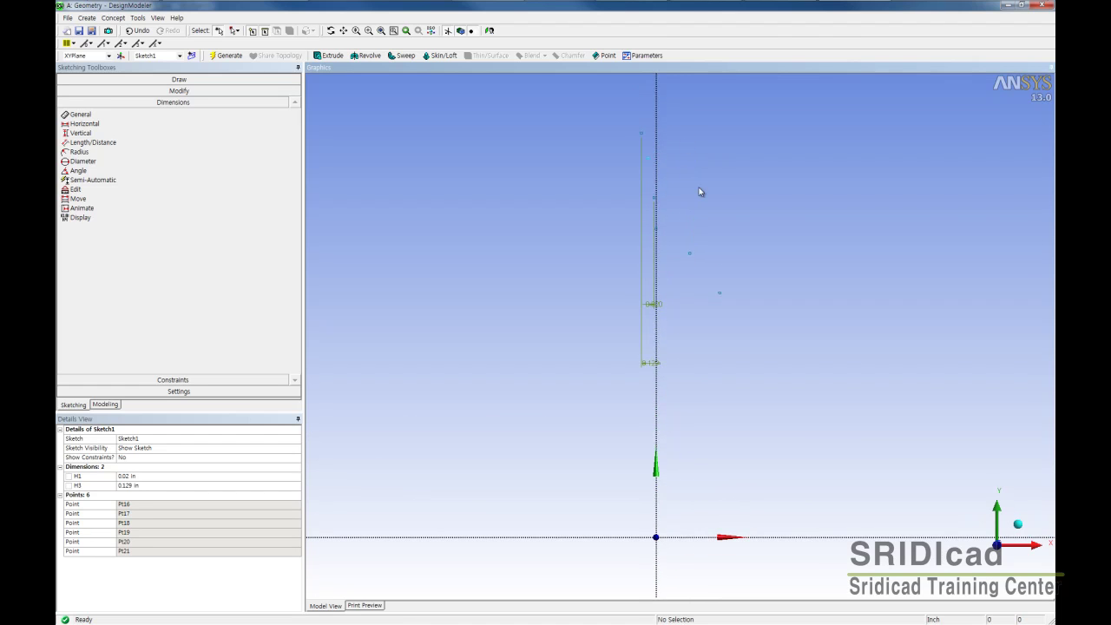
# - Add horizontal dimension H4 from the vertical axis to a point, set to 0.069 in
pyautogui.click(91, 123)
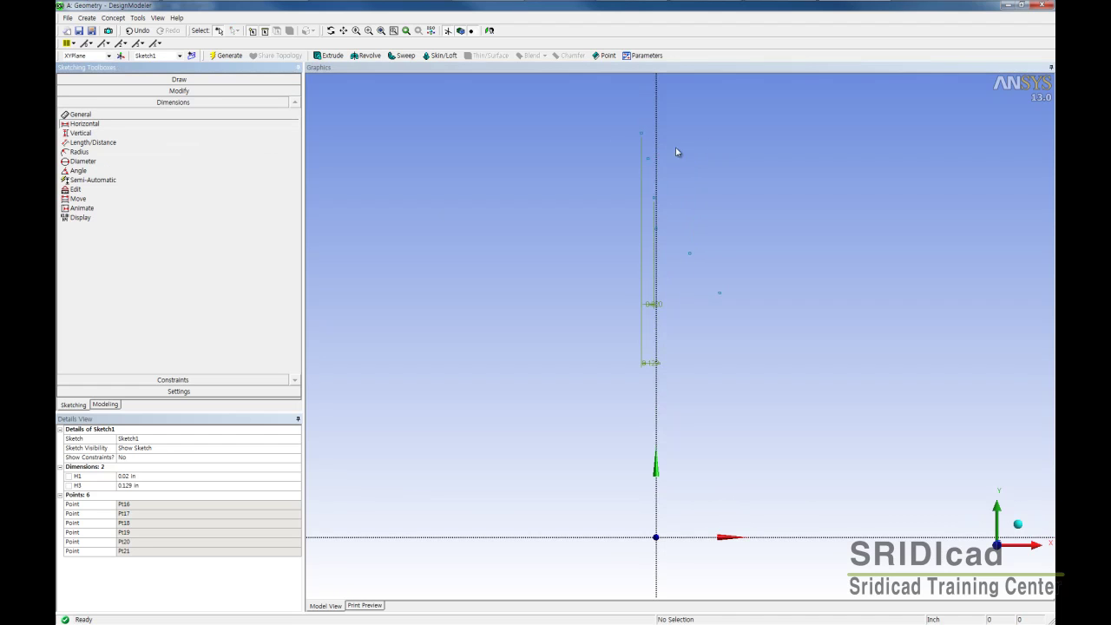
pyautogui.click(651, 165)
pyautogui.click(656, 171)
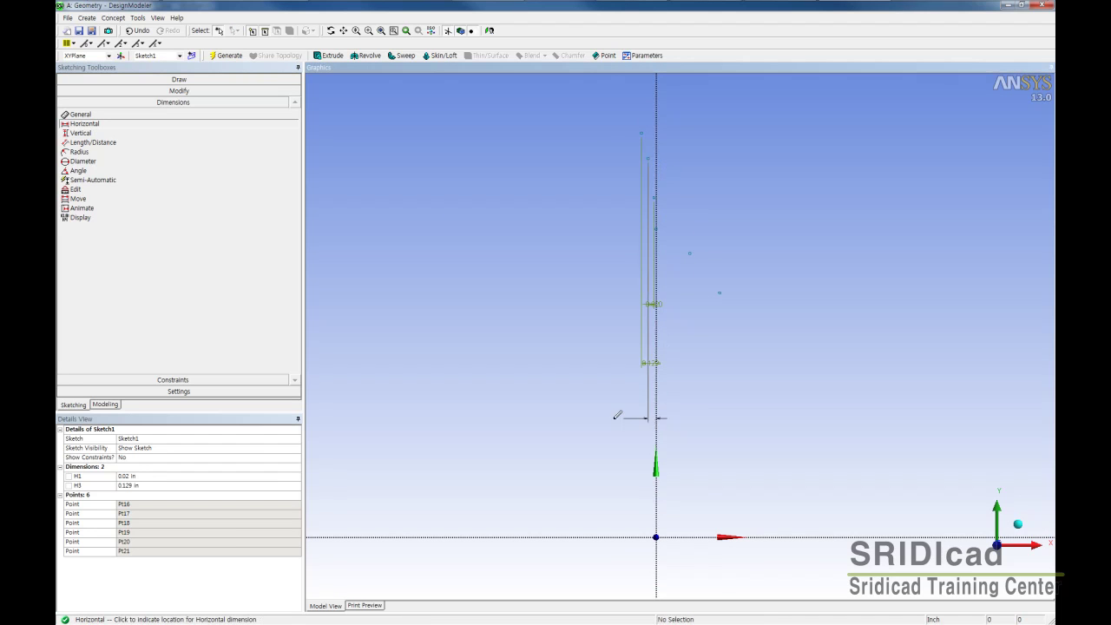
pyautogui.click(651, 349)
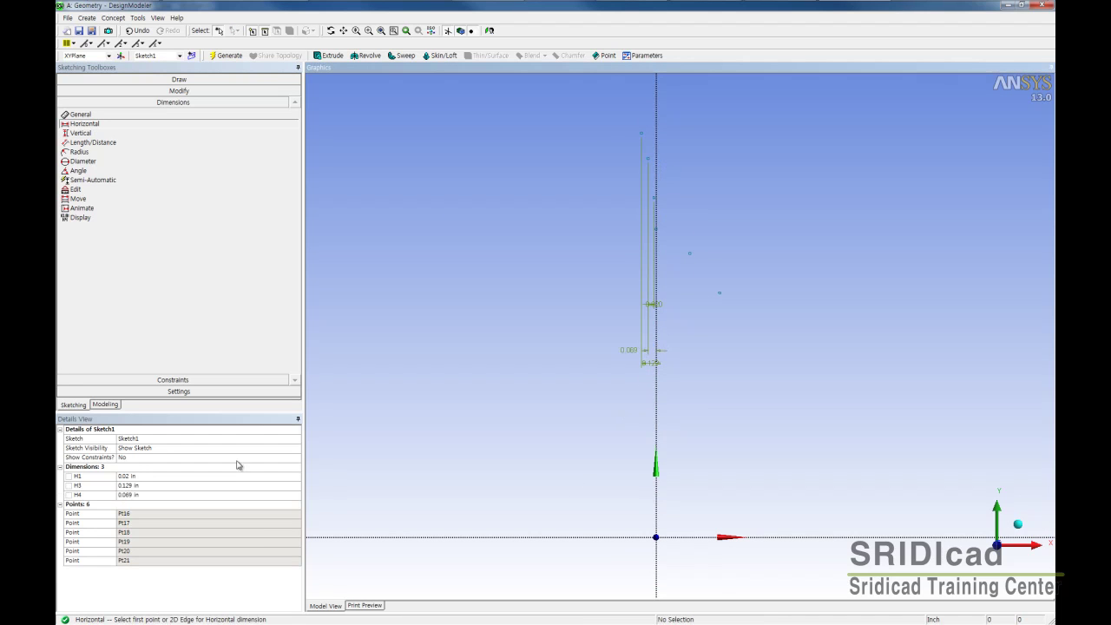
pyautogui.click(153, 493)
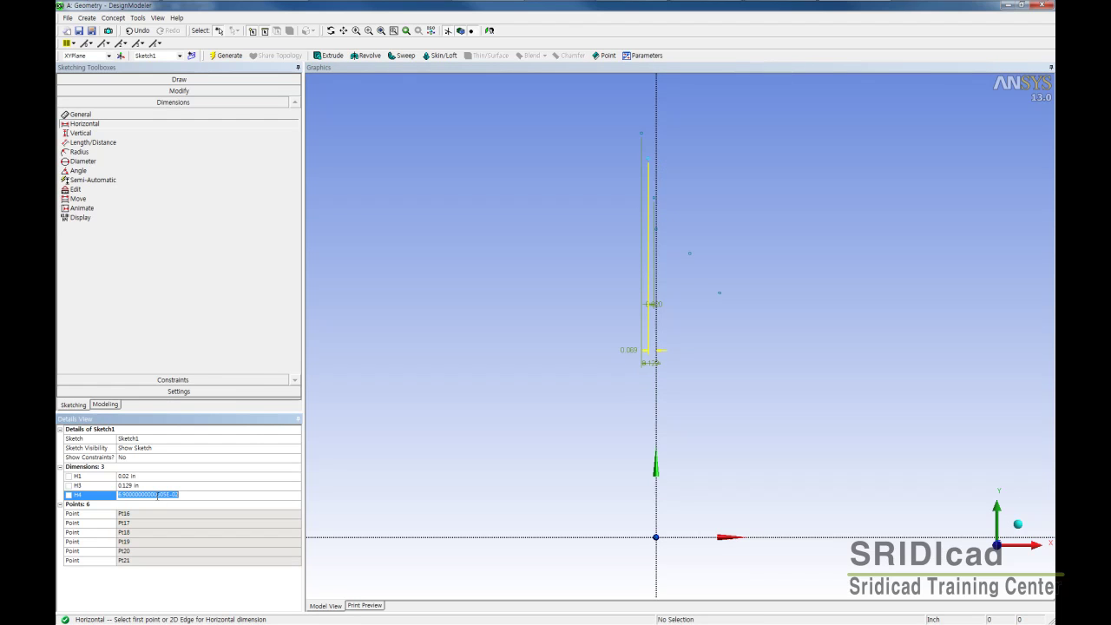
pyautogui.press('BackSpace')
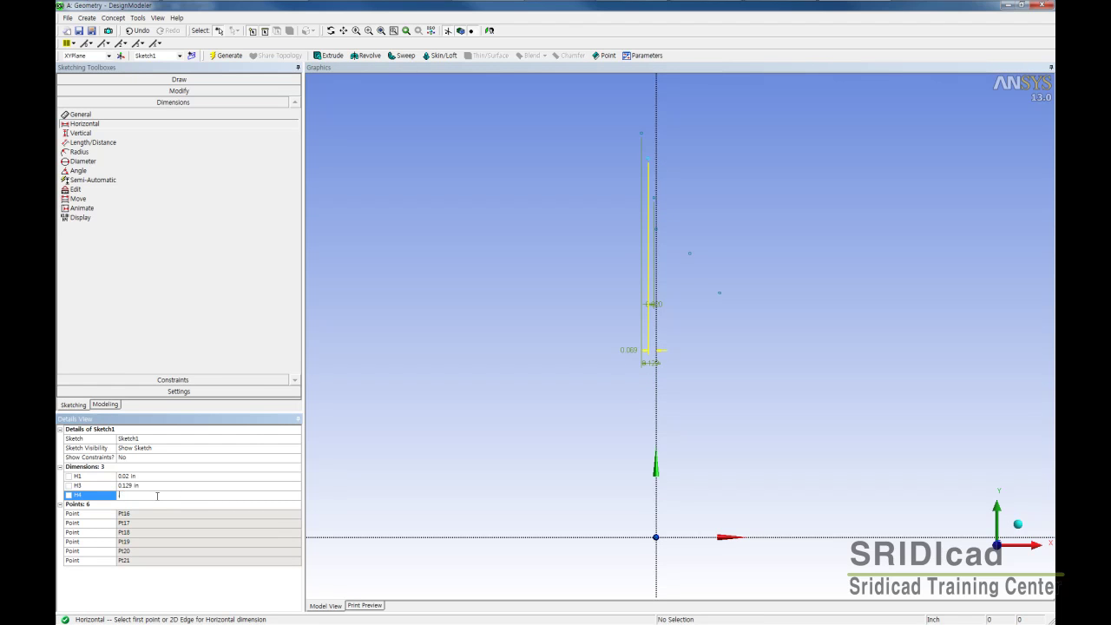
pyautogui.write('.069')
pyautogui.press('Return')
# - Add horizontal dimensions H5 at 0.017 in and H6 at 0.035 in
pyautogui.click(661, 285)
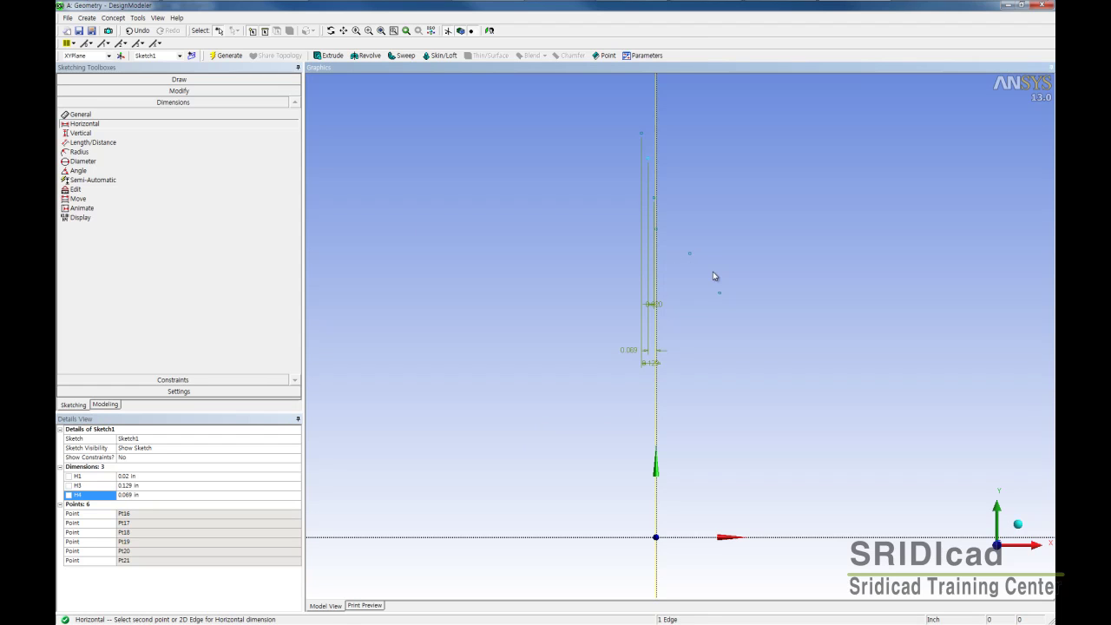
pyautogui.click(690, 254)
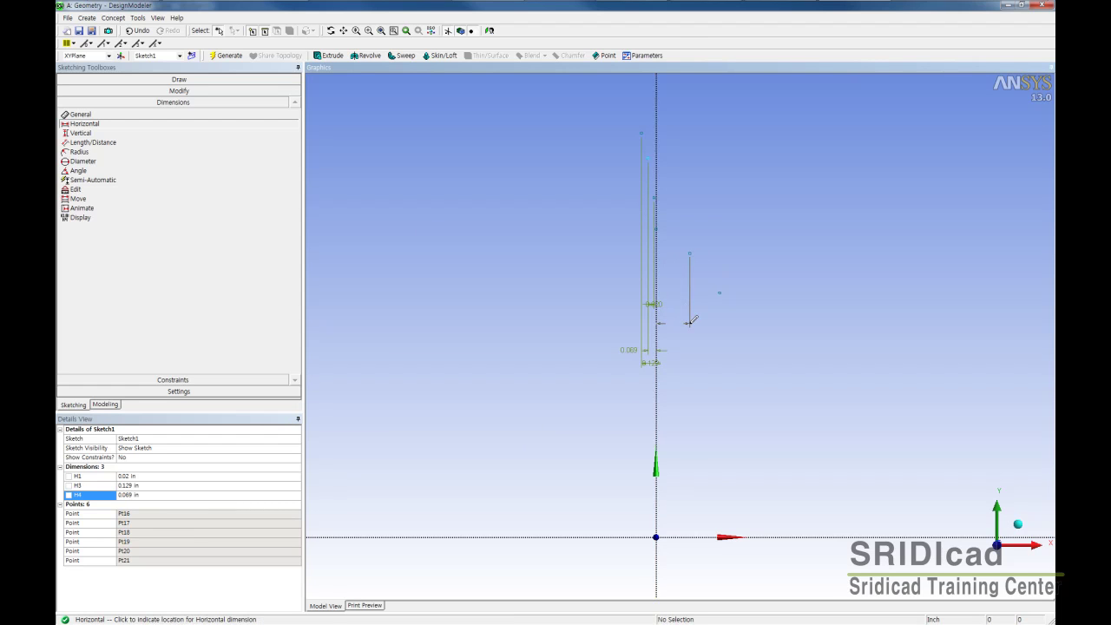
pyautogui.click(686, 366)
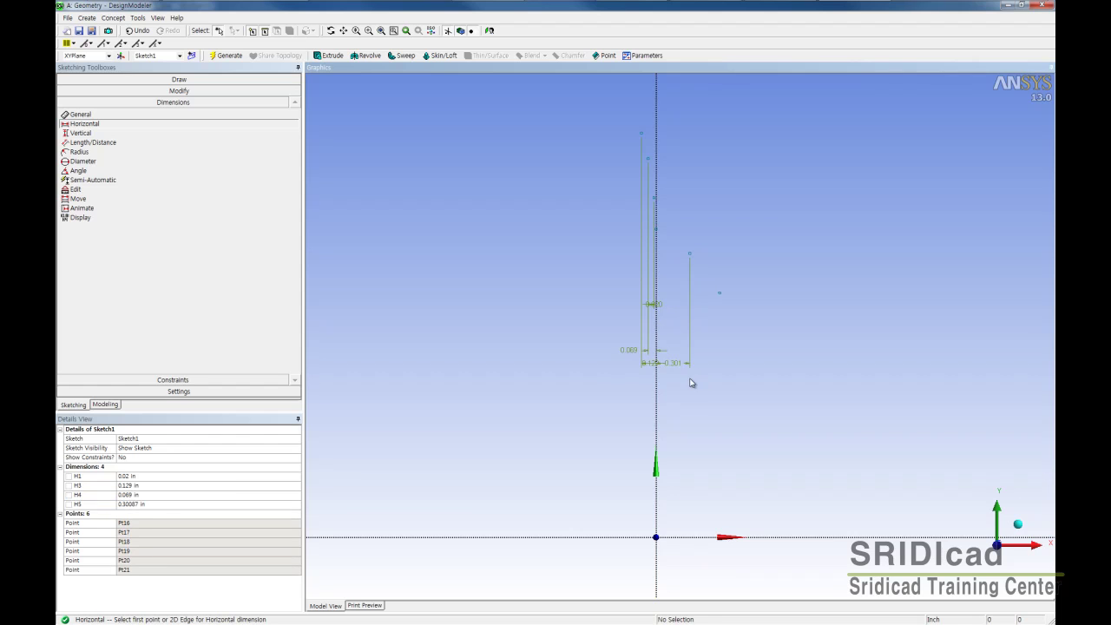
pyautogui.click(142, 504)
pyautogui.press('BackSpace')
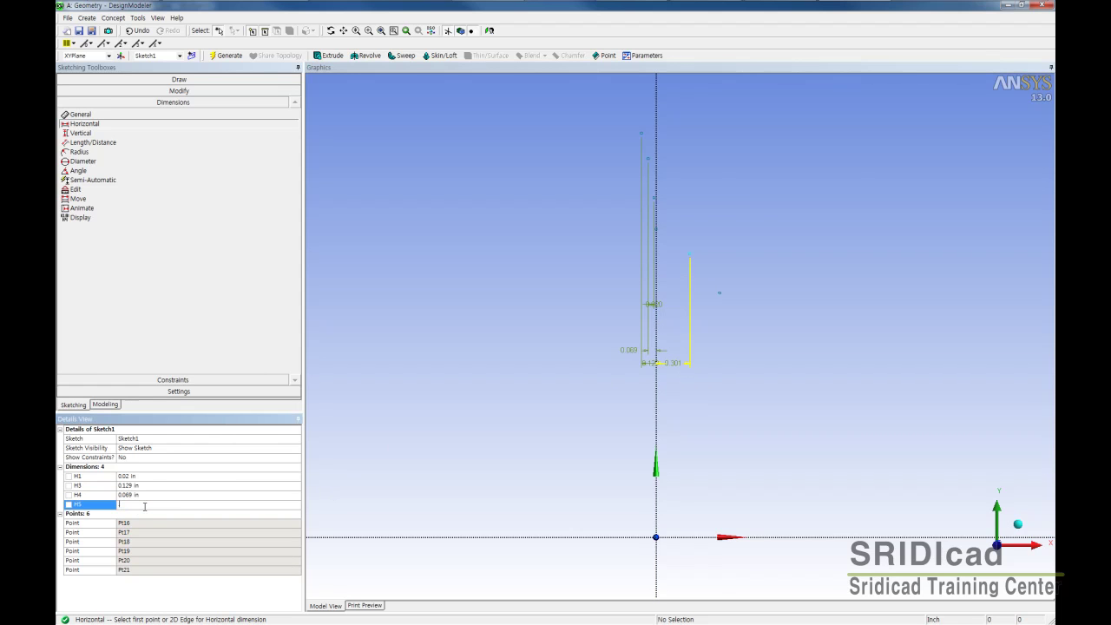
pyautogui.write('.017')
pyautogui.press('Return')
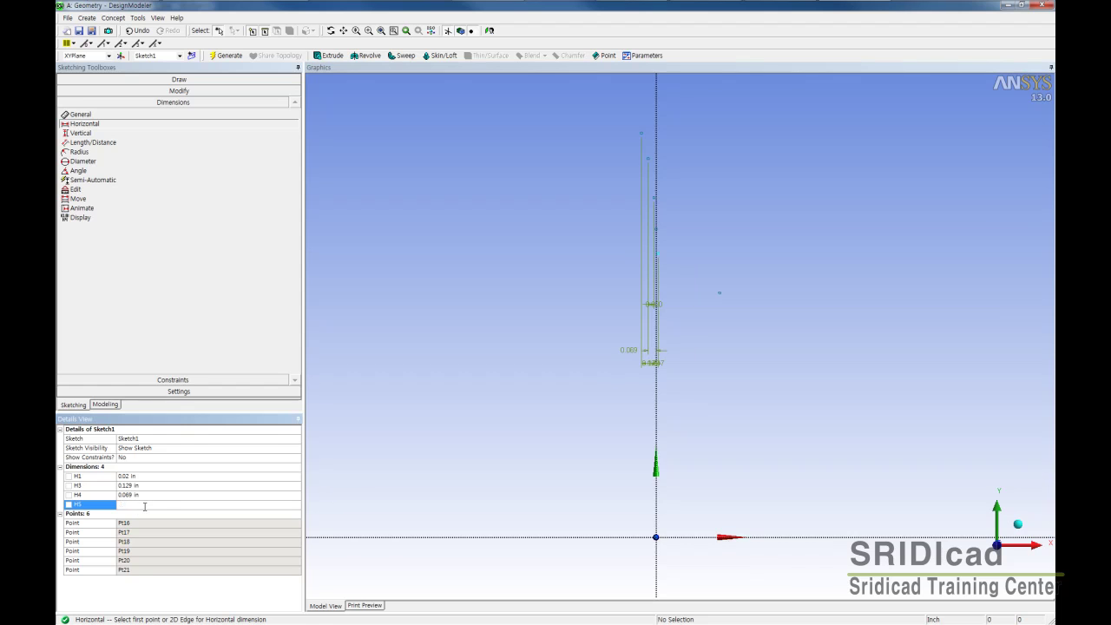
pyautogui.click(719, 292)
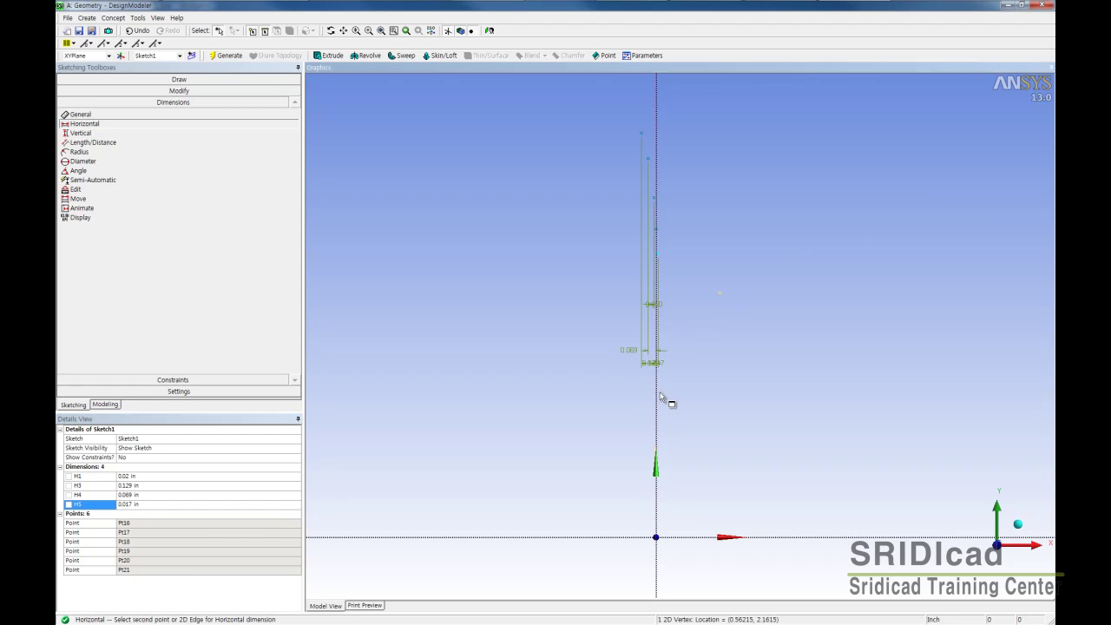
pyautogui.click(655, 389)
pyautogui.click(691, 385)
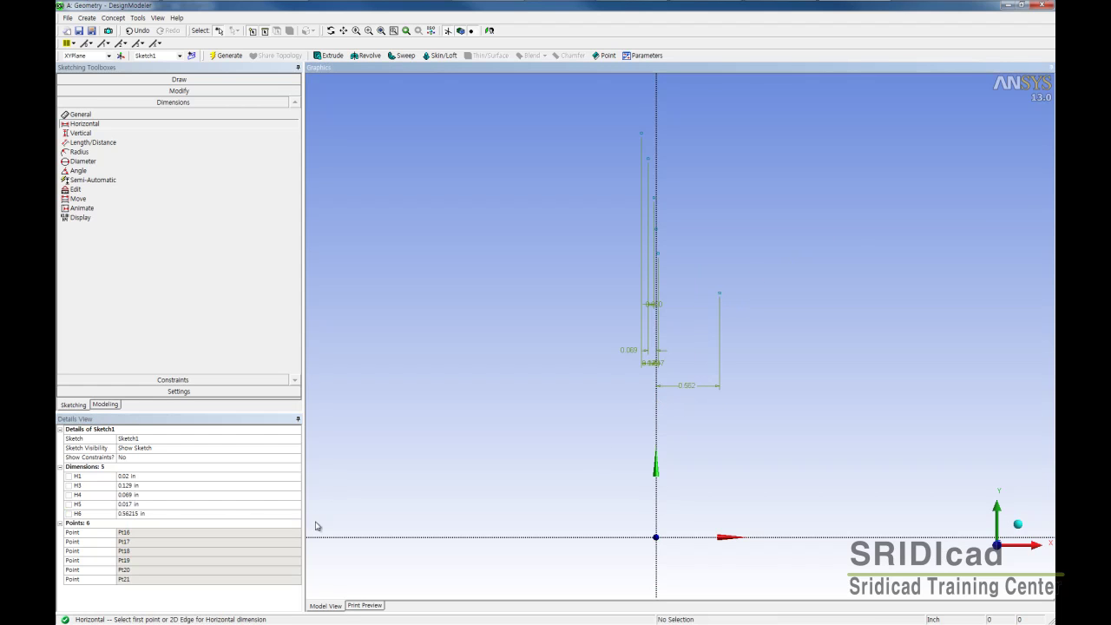
pyautogui.click(210, 515)
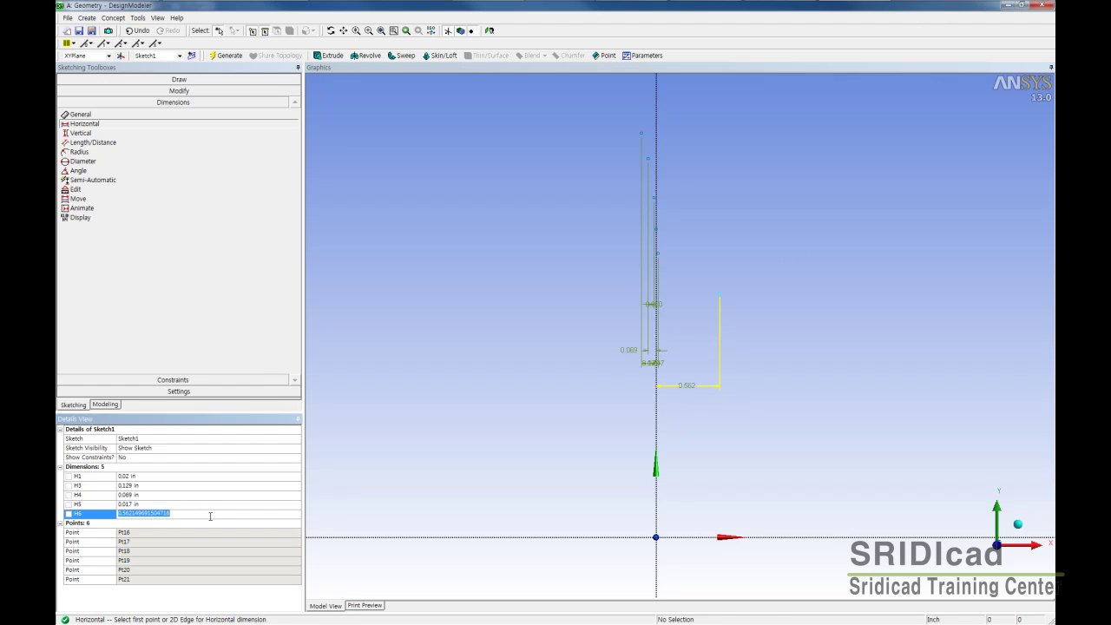
pyautogui.press('BackSpace')
pyautogui.write('0.035')
pyautogui.press('Return')
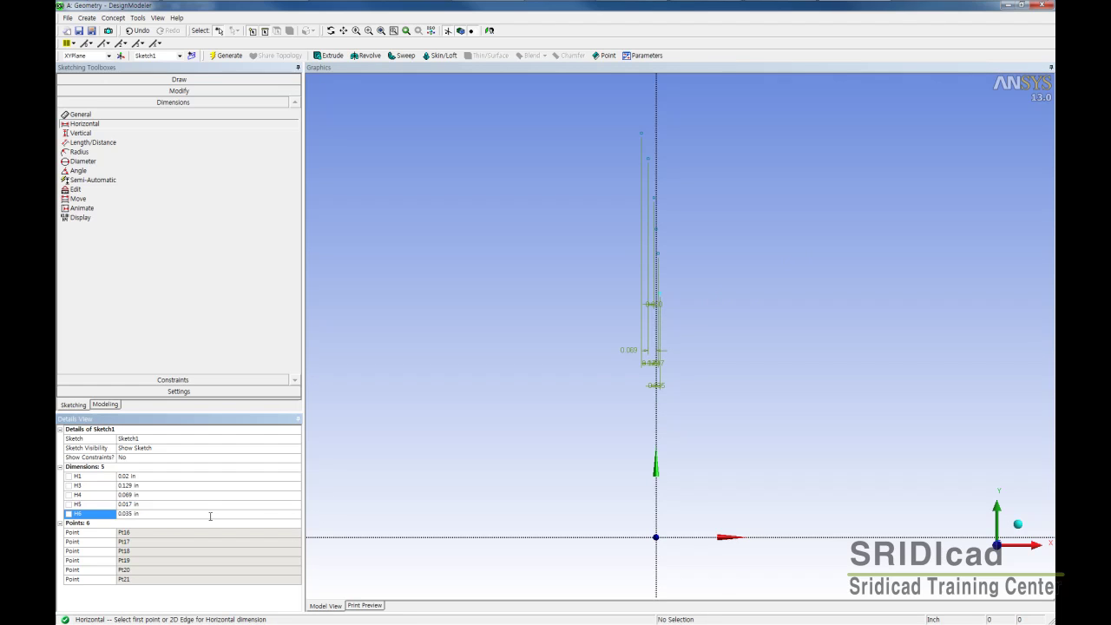
# - Add vertical dimensions from the X axis: V7 at 2.349 in and V8 at 2.449 in
pyautogui.click(113, 133)
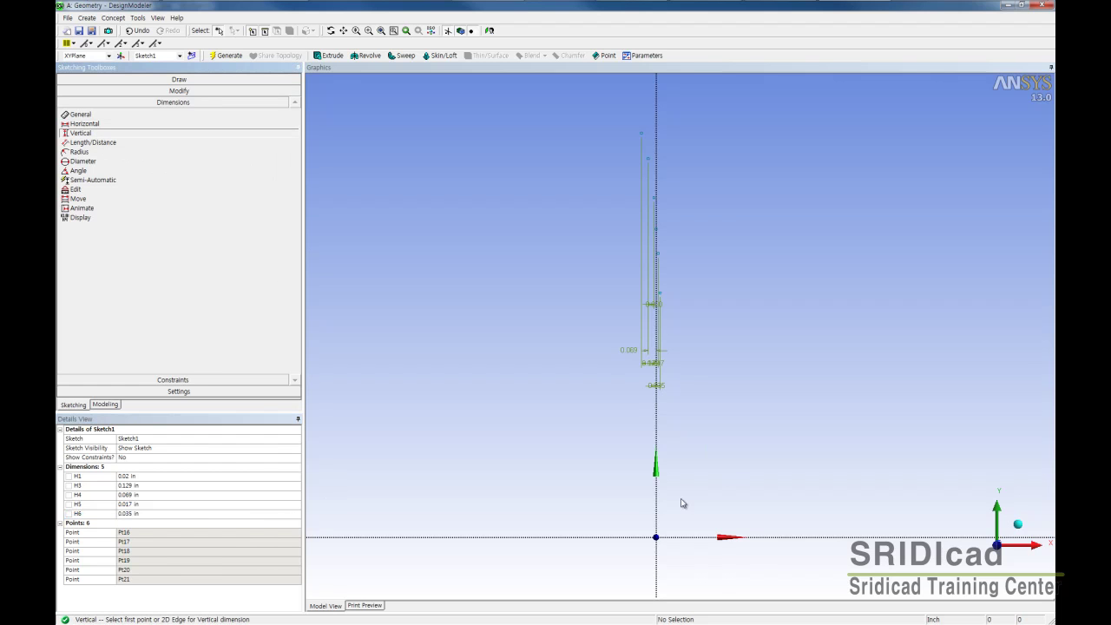
pyautogui.click(681, 539)
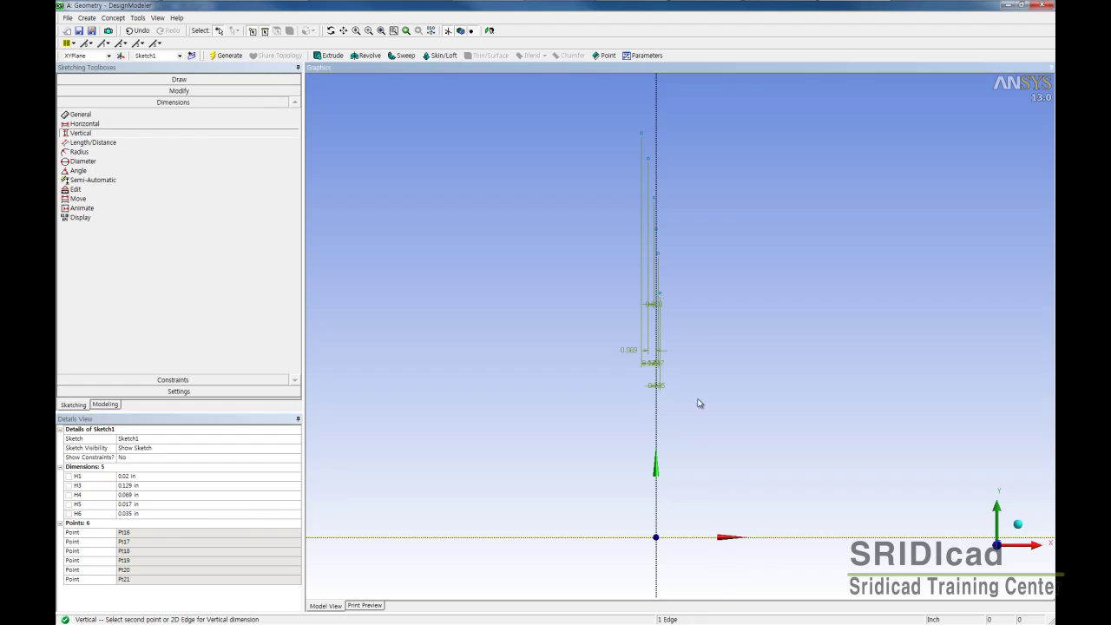
pyautogui.click(664, 298)
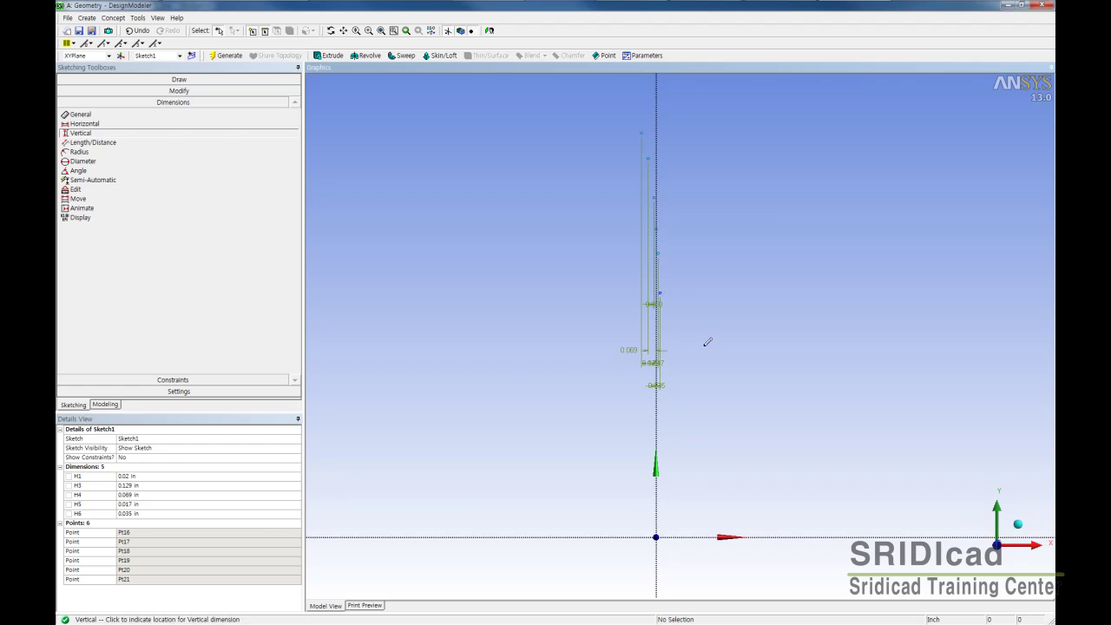
pyautogui.click(704, 367)
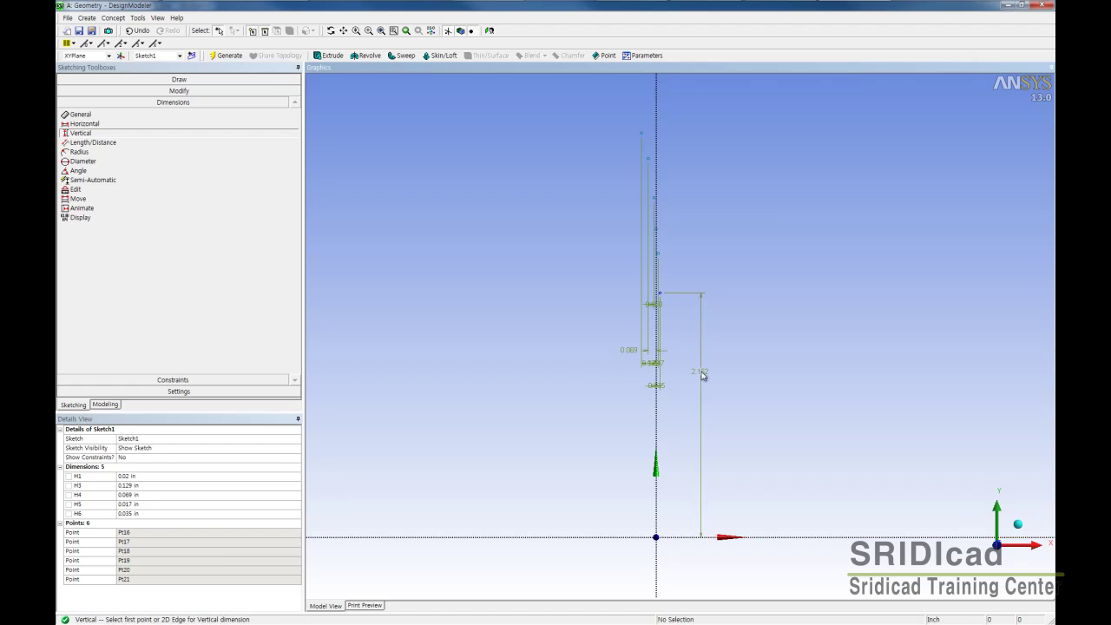
pyautogui.click(180, 523)
pyautogui.write('2.349')
pyautogui.press('Return')
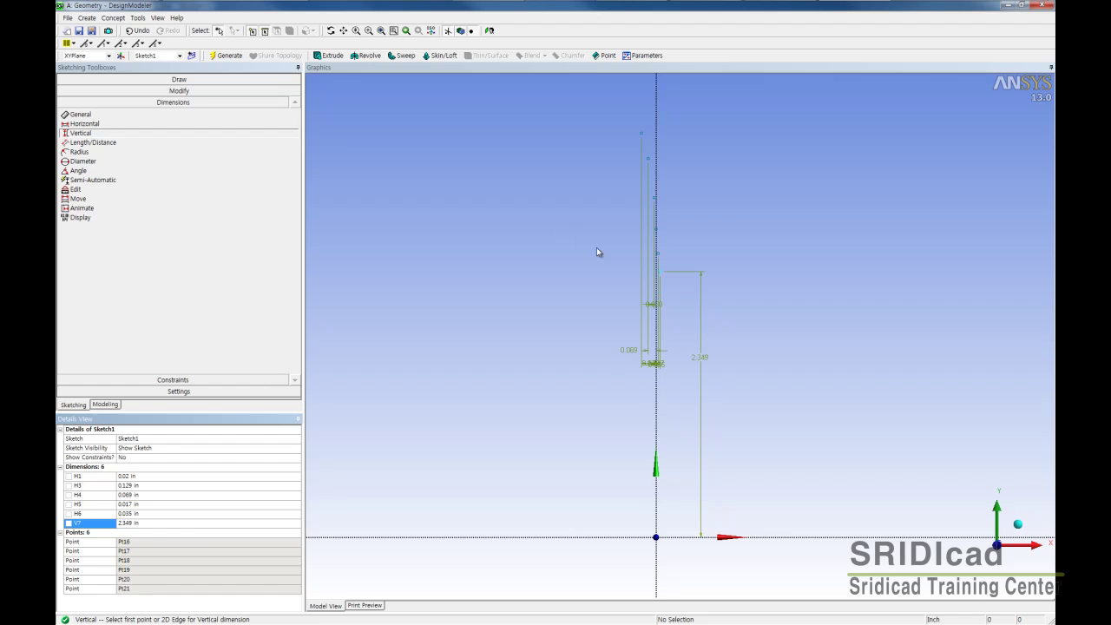
pyautogui.click(658, 253)
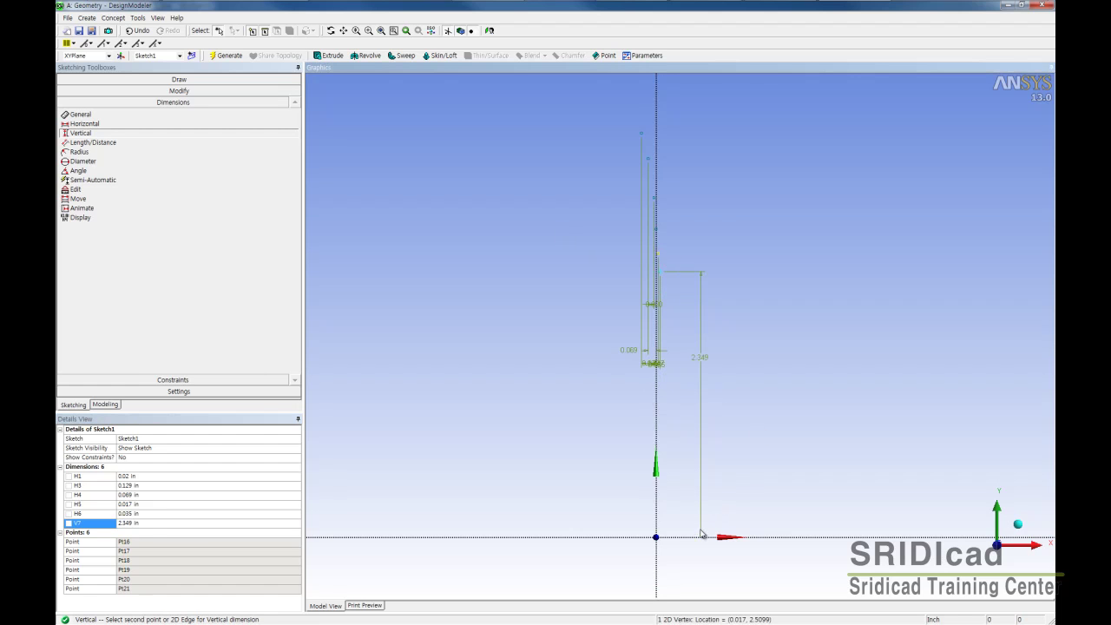
pyautogui.click(701, 536)
pyautogui.click(727, 389)
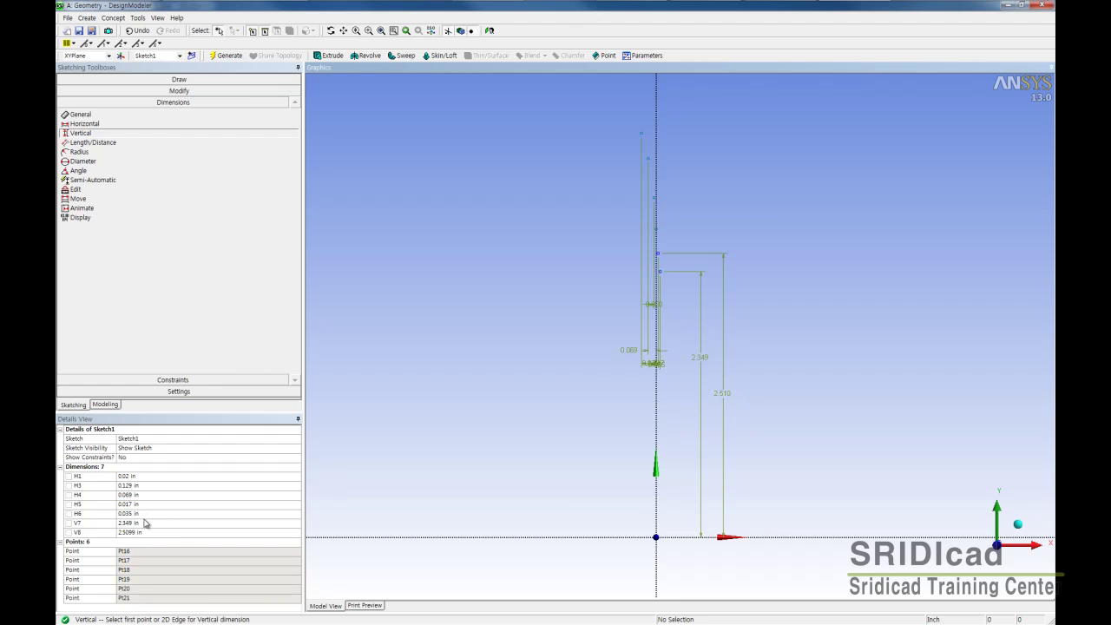
pyautogui.click(155, 531)
pyautogui.write('2.449')
pyautogui.press('Return')
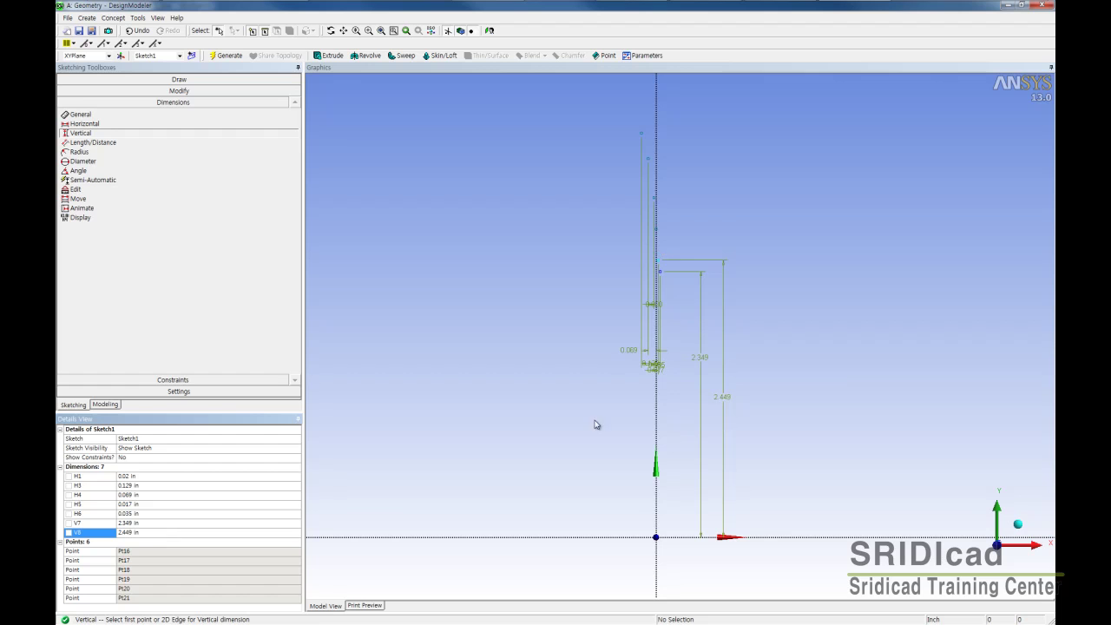
# - Add vertical dimensions V9 at 2.5 in and V10 at 2.55 in
pyautogui.click(659, 231)
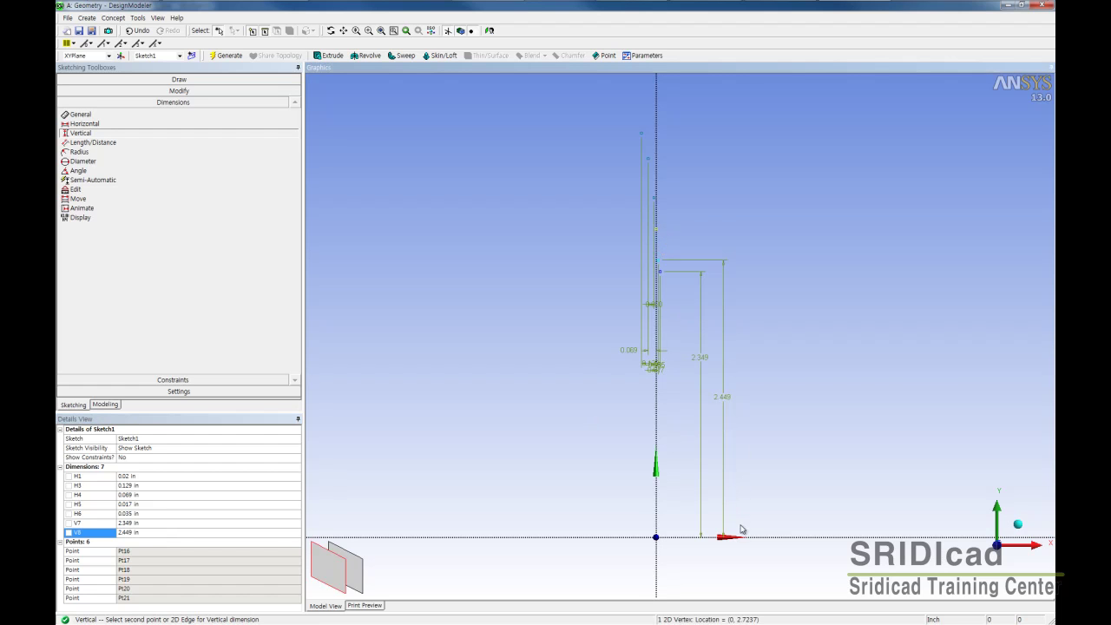
pyautogui.click(754, 402)
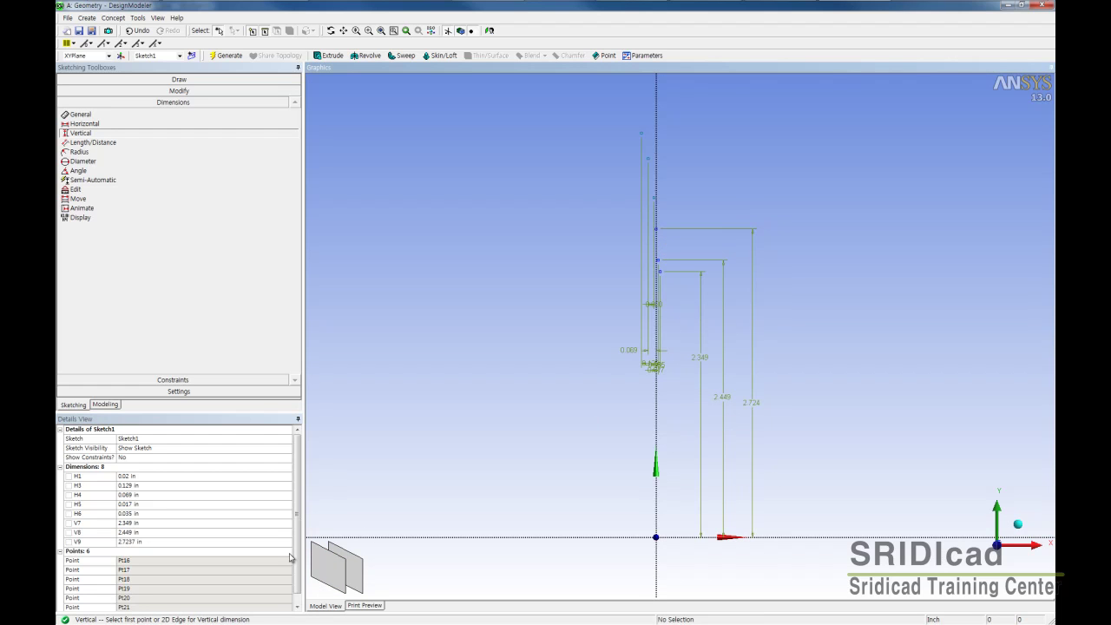
pyautogui.click(186, 542)
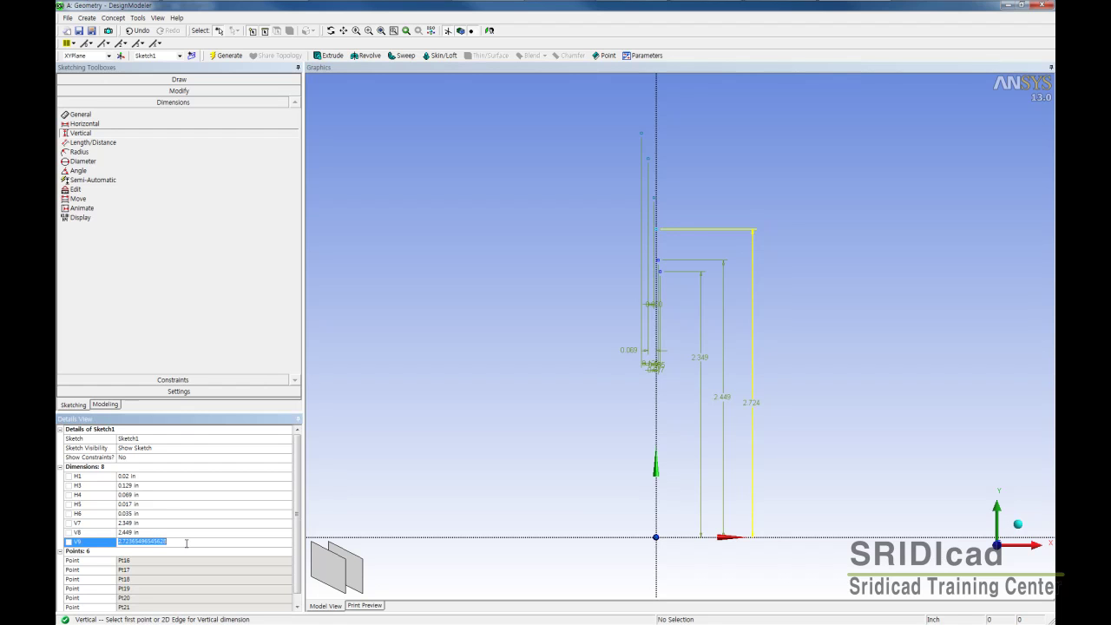
pyautogui.write('2.5')
pyautogui.press('Return')
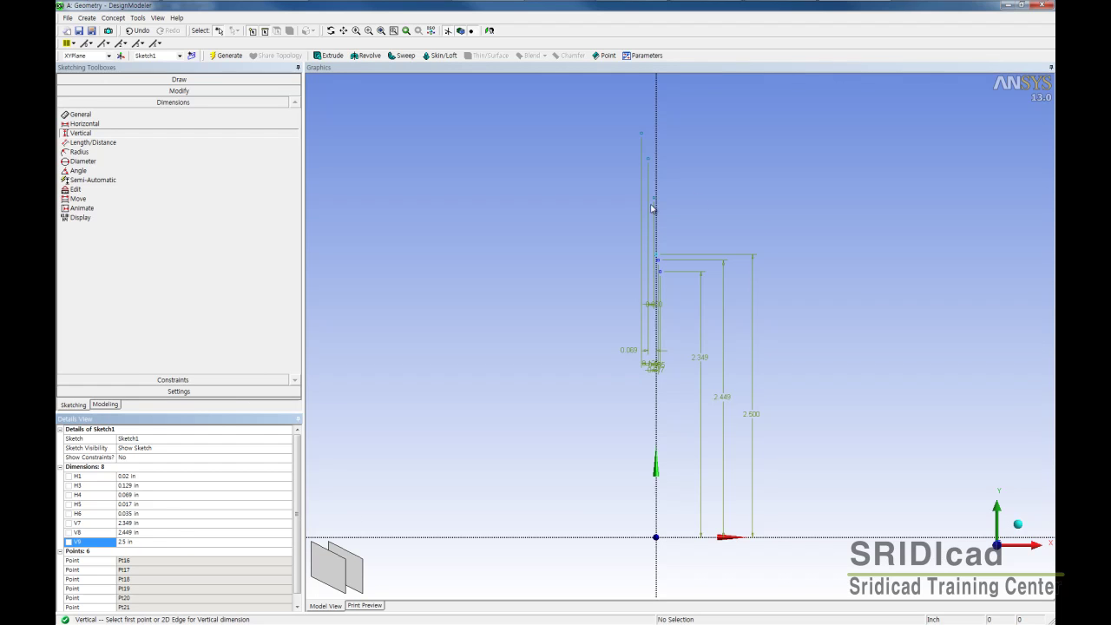
pyautogui.click(655, 203)
pyautogui.click(775, 537)
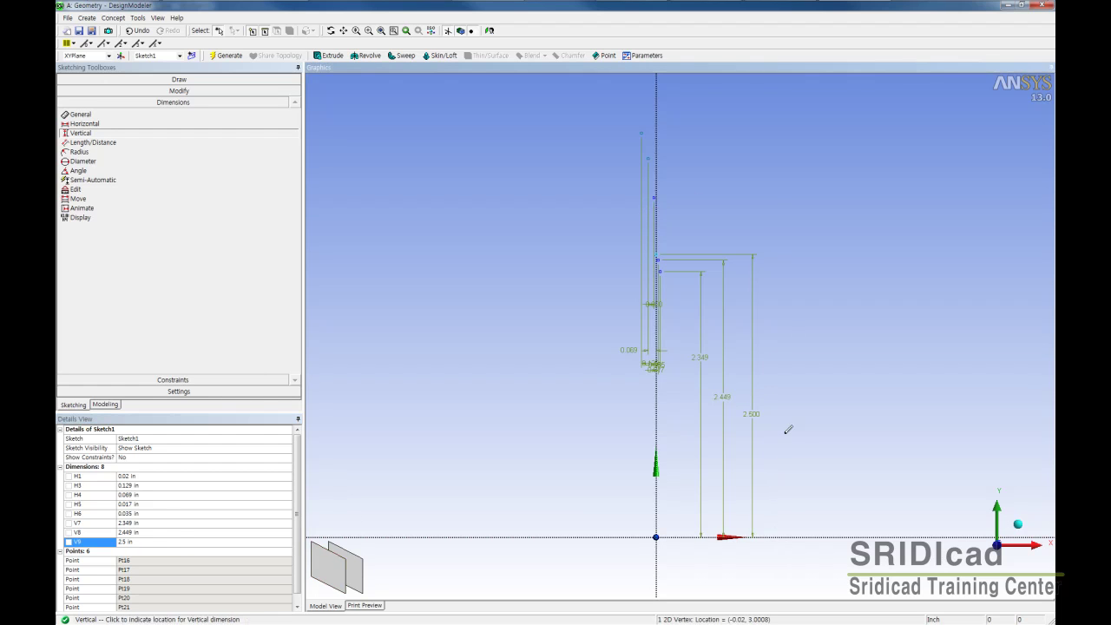
pyautogui.click(795, 376)
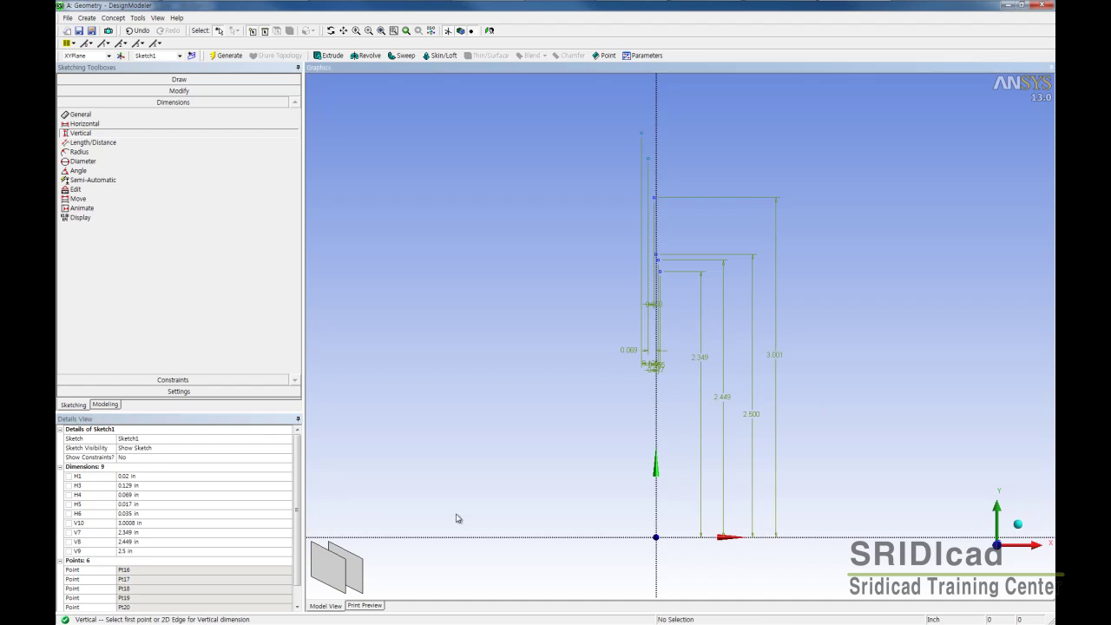
pyautogui.click(152, 524)
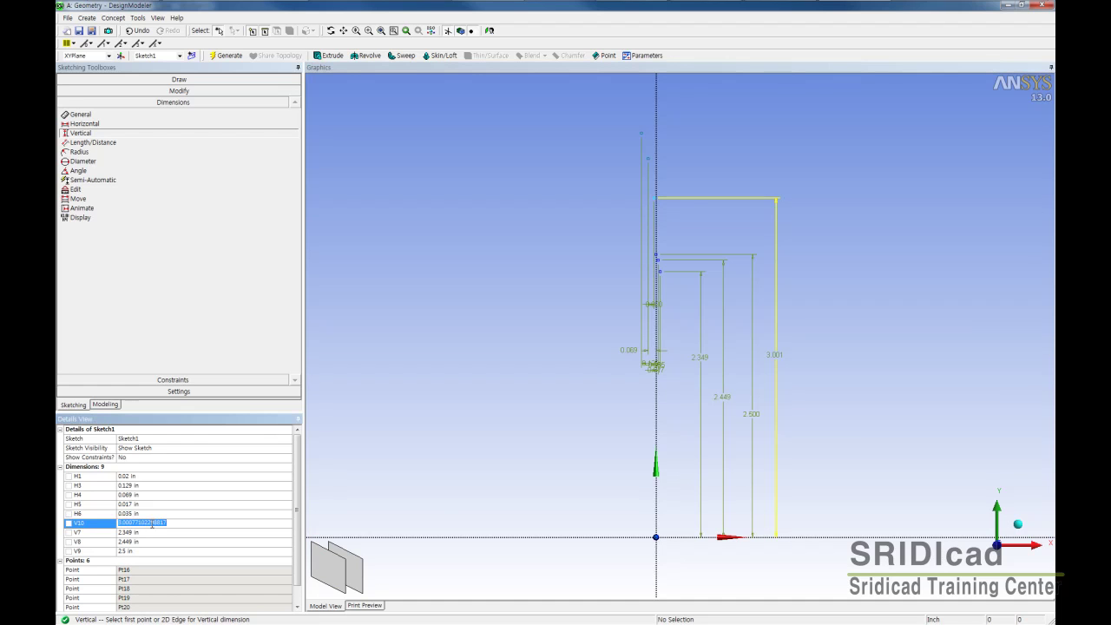
pyautogui.write('2.649')
pyautogui.press('Return')
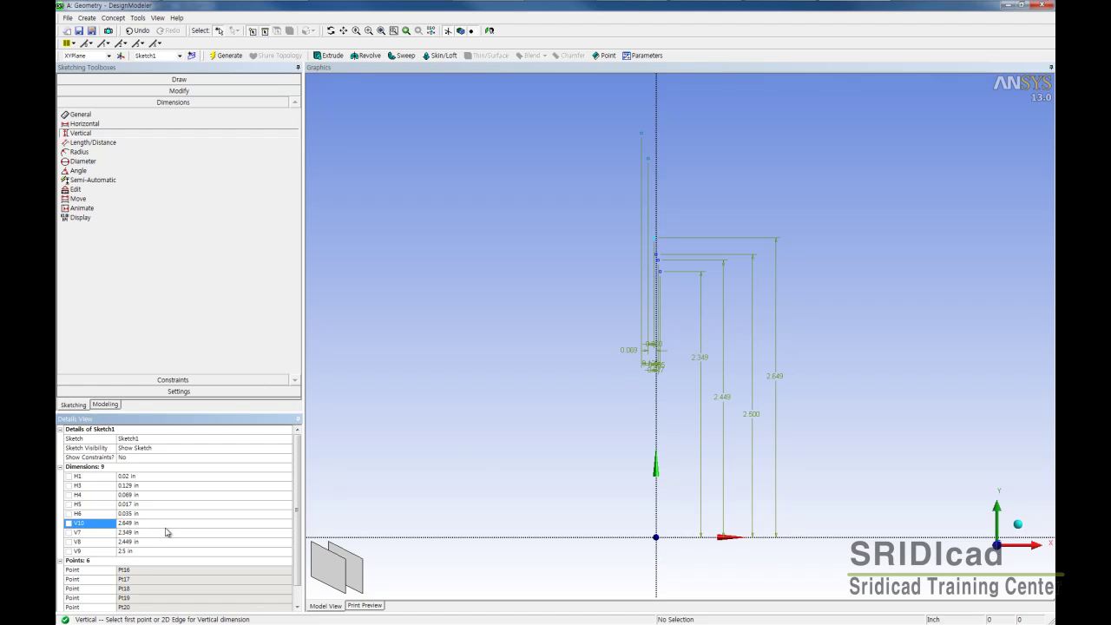
pyautogui.click(145, 523)
pyautogui.write('2.55')
pyautogui.press('Return')
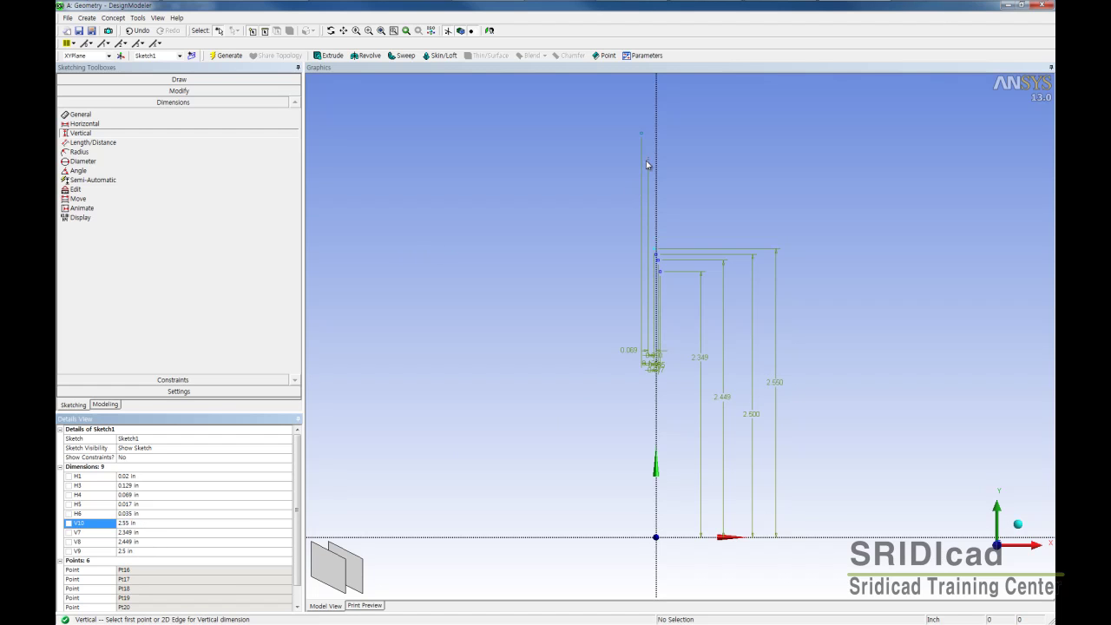
# - Add vertical dimensions V11 at 2.649 in and V12 at 2.747 in
pyautogui.click(647, 159)
pyautogui.click(806, 538)
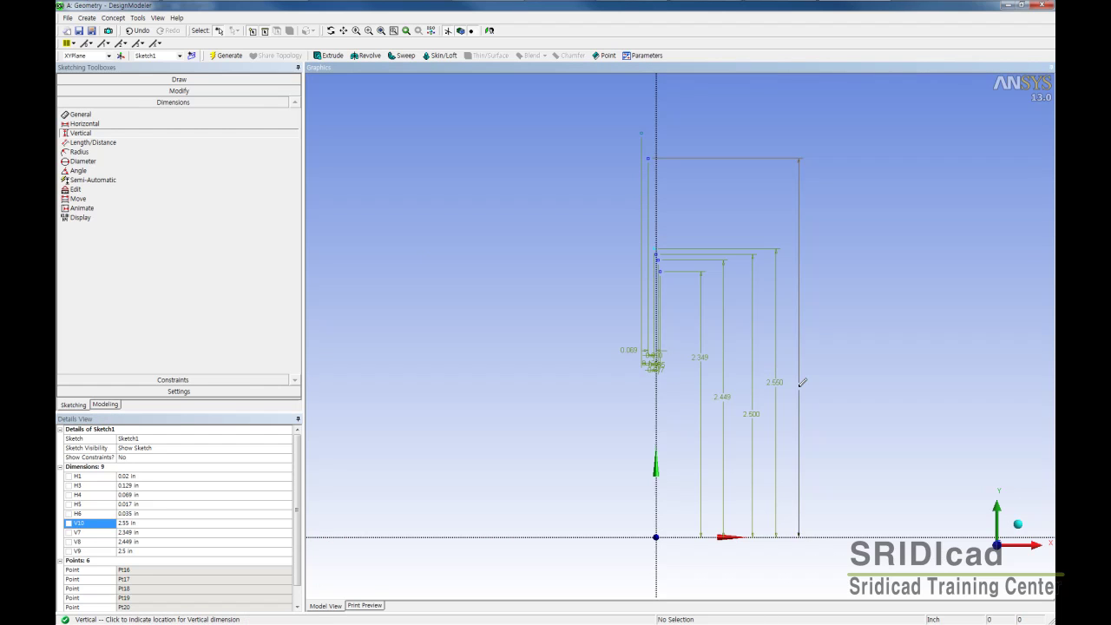
pyautogui.click(800, 386)
pyautogui.click(159, 532)
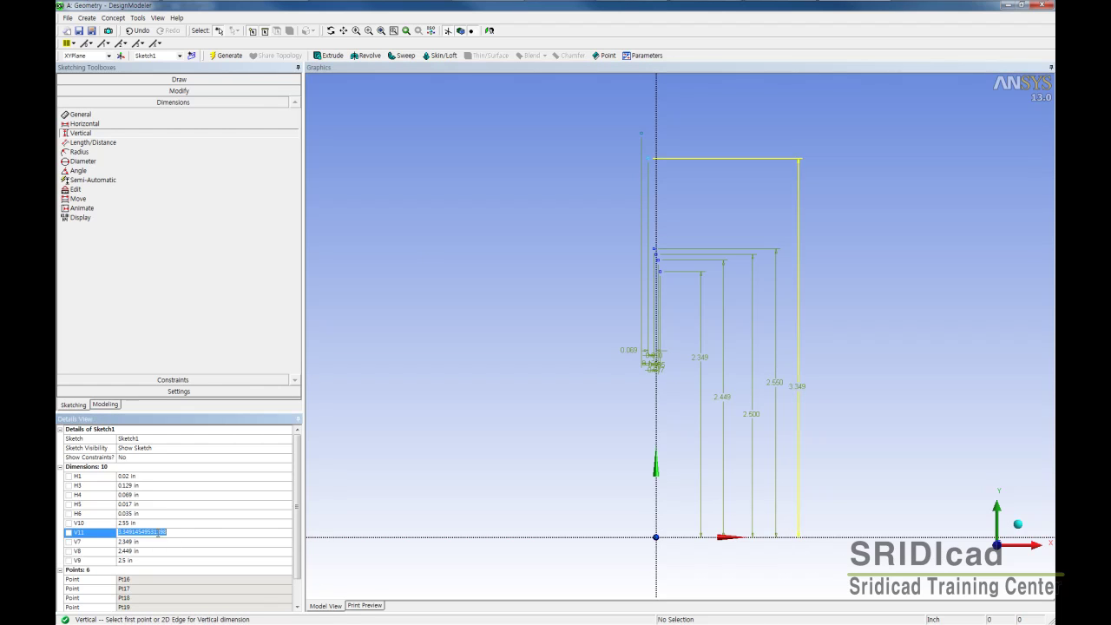
pyautogui.write('2.649')
pyautogui.press('Return')
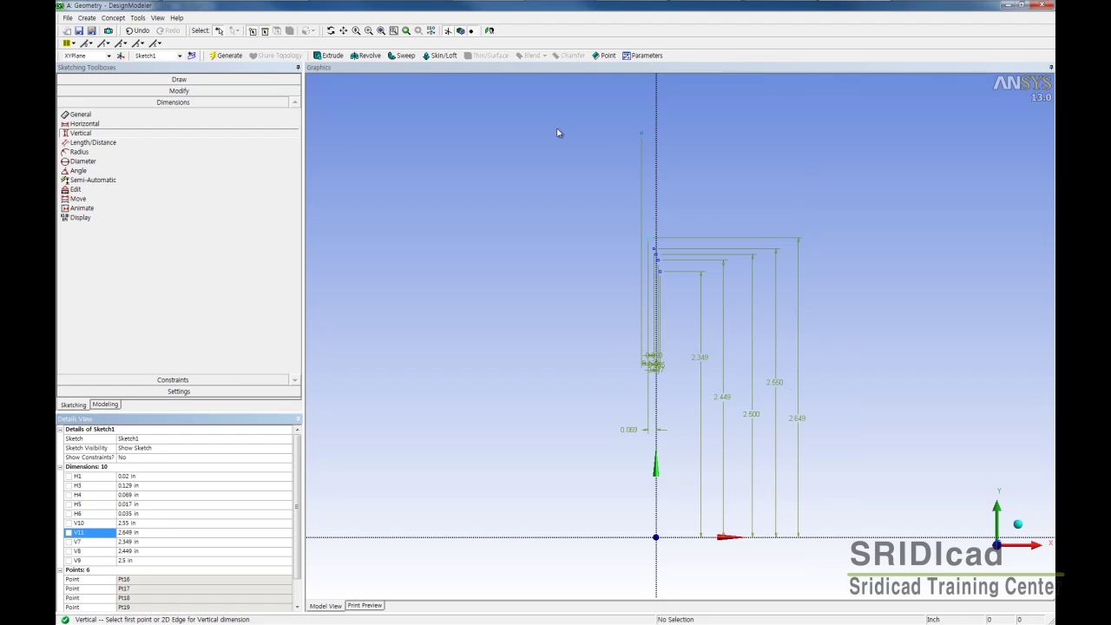
pyautogui.click(642, 132)
pyautogui.click(810, 537)
pyautogui.click(817, 408)
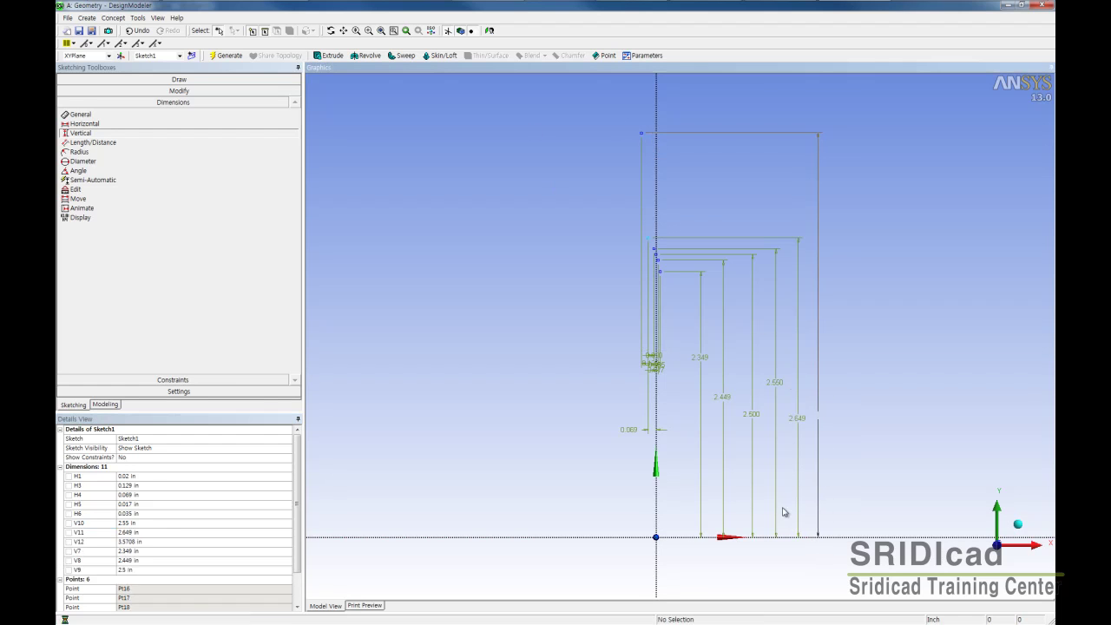
pyautogui.click(152, 542)
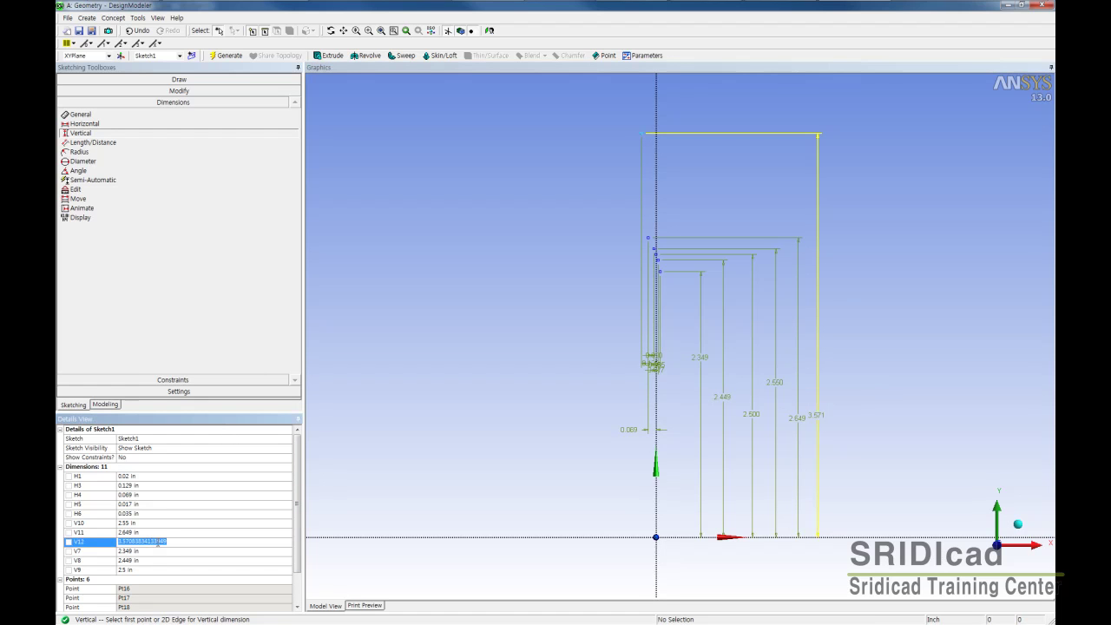
pyautogui.write('2.74')
pyautogui.press('Return')
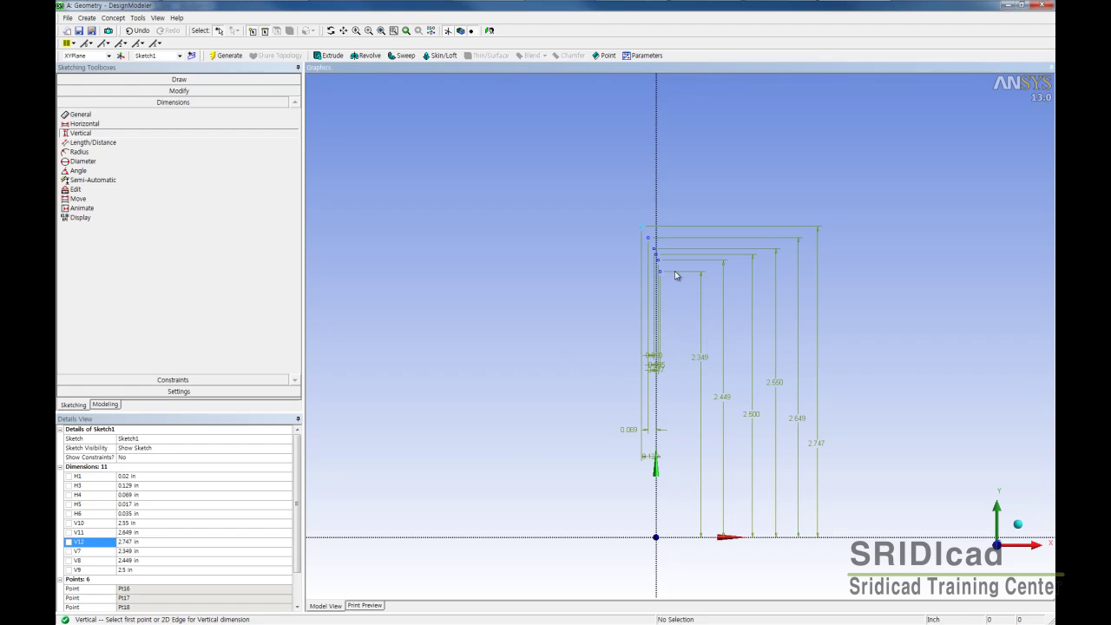
# - Centre and zoom in on the six construction points, then show the Draw toolbox
pyautogui.moveTo(669, 255)
pyautogui.keyDown('ctrl'); pyautogui.mouseDown(button='middle')
pyautogui.moveTo(666, 174)
pyautogui.moveTo(665, 385)
pyautogui.moveTo(635, 164)
pyautogui.mouseUp(button='middle'); pyautogui.keyUp('ctrl')
pyautogui.scroll(-2, 666, 175)
pyautogui.scroll(2, 669, 114)
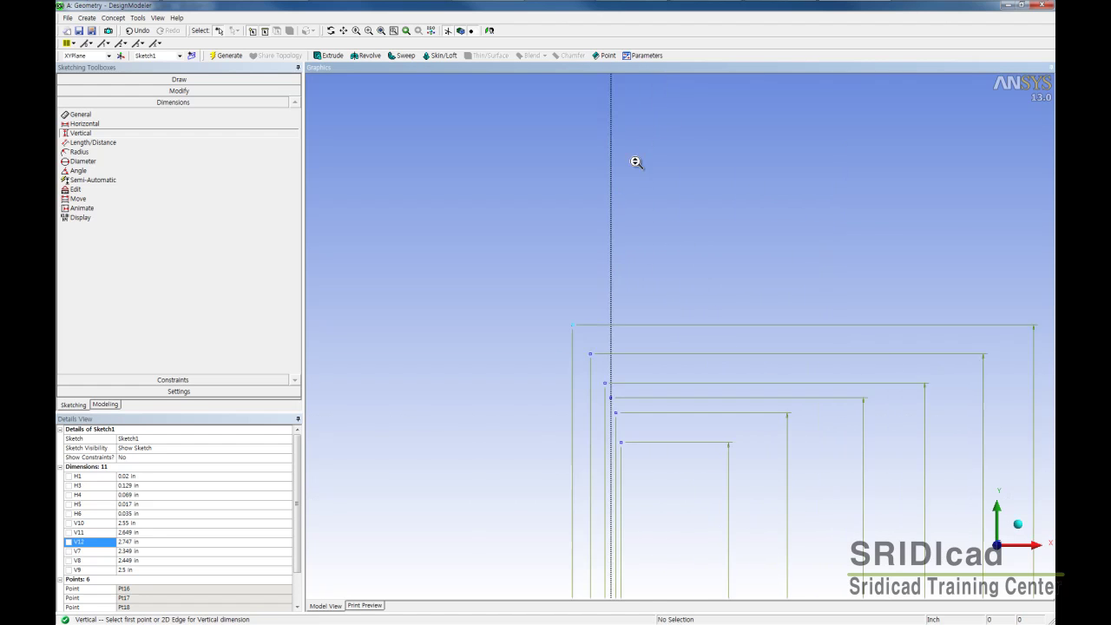
pyautogui.keyDown('shift'); pyautogui.moveTo(619, 390); pyautogui.dragTo(675, 334, button='middle'); pyautogui.keyUp('shift')
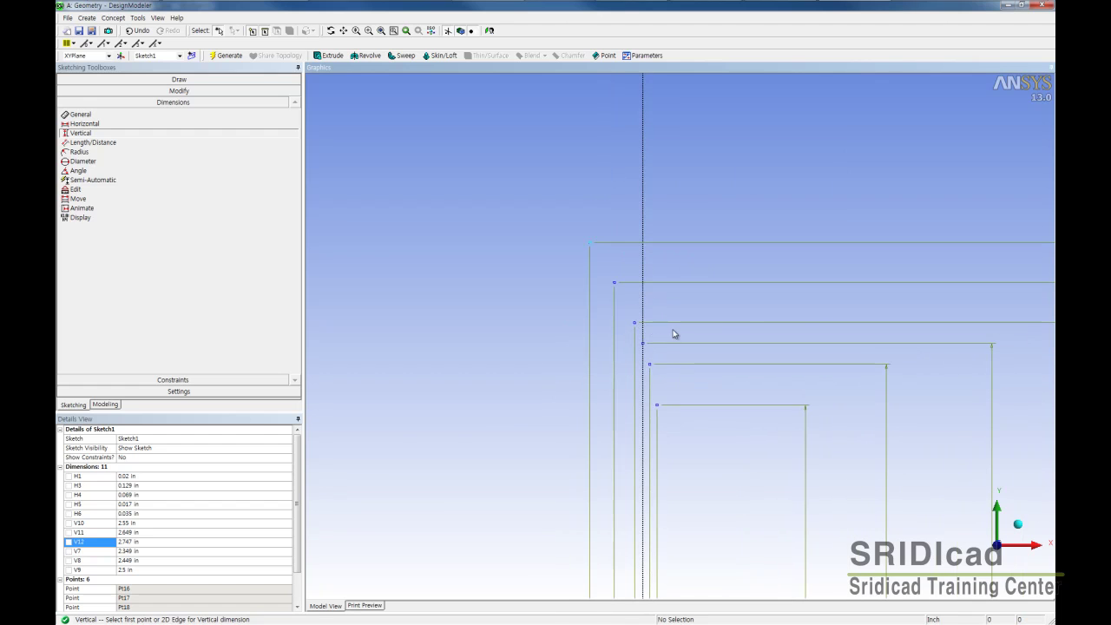
pyautogui.click(178, 79)
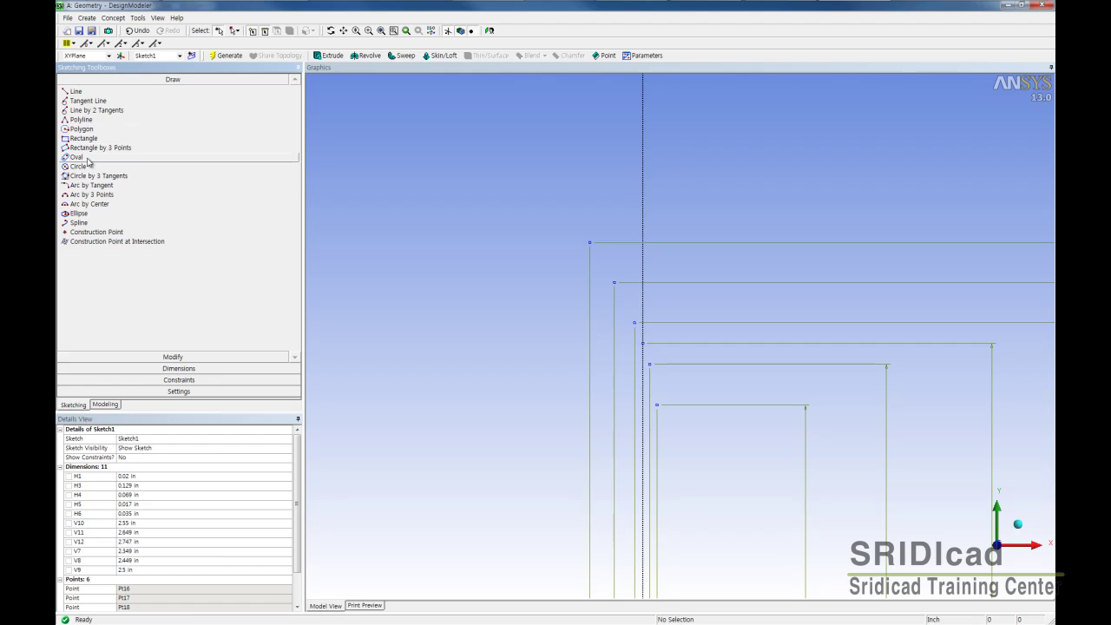
# - Draw an open-ended spline through all six points, from the lowest to the top one
pyautogui.click(79, 223)
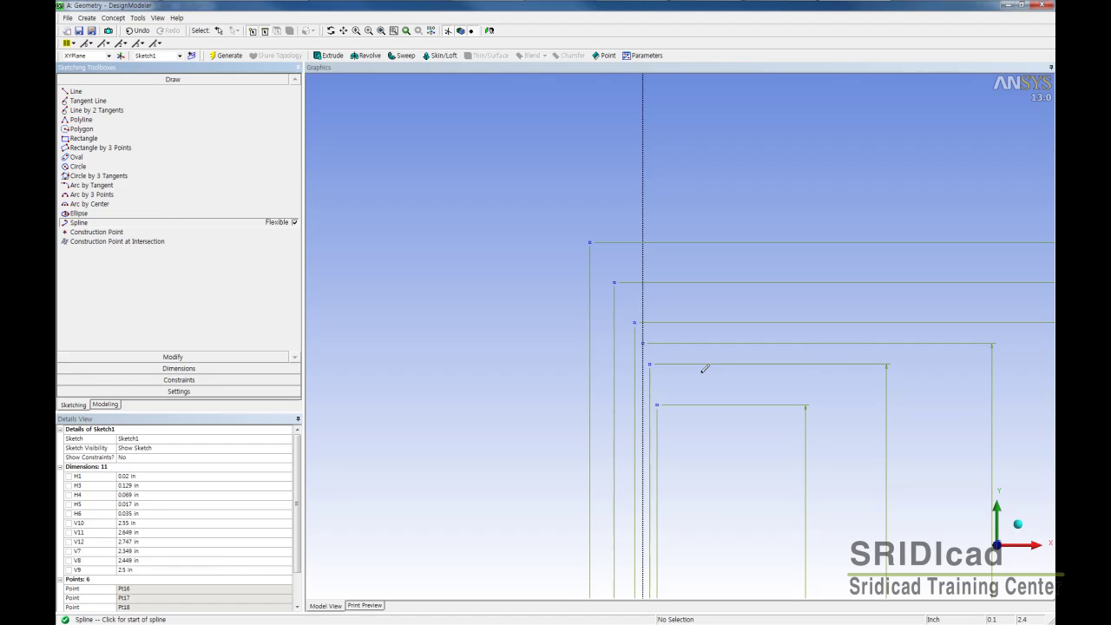
pyautogui.click(657, 404)
pyautogui.click(649, 363)
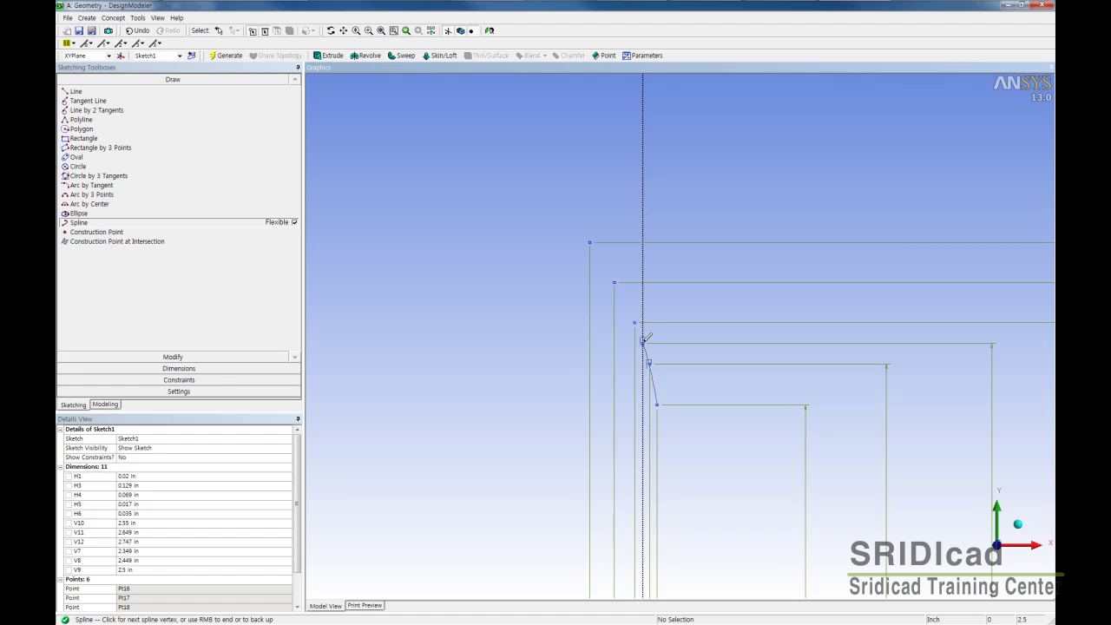
pyautogui.click(642, 343)
pyautogui.click(634, 323)
pyautogui.click(614, 282)
pyautogui.click(590, 242)
pyautogui.rightClick(496, 230)
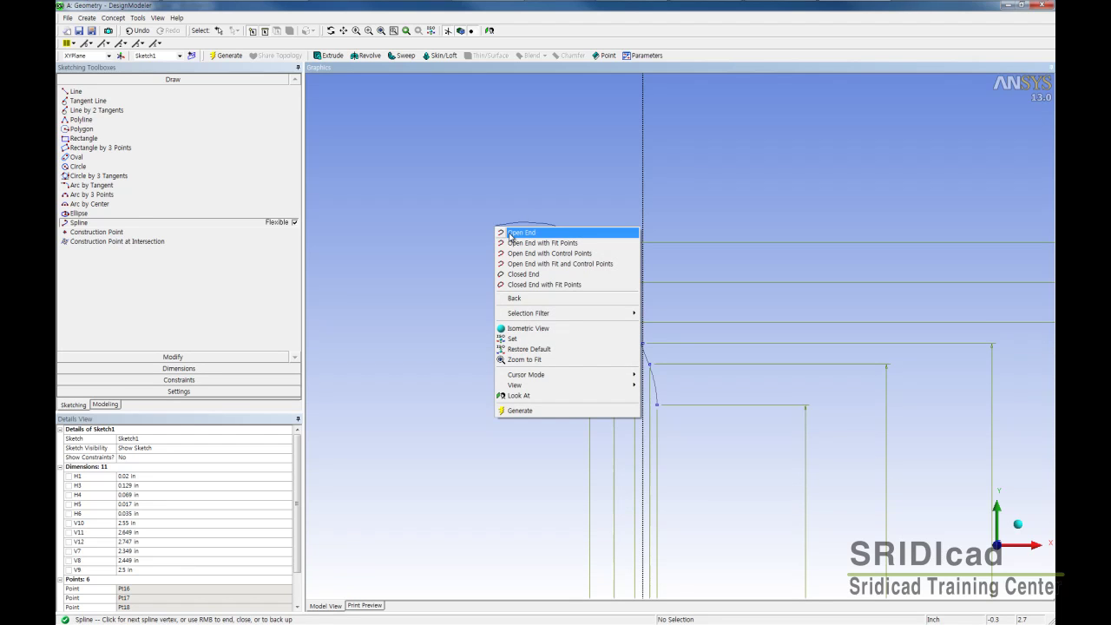
pyautogui.click(500, 231)
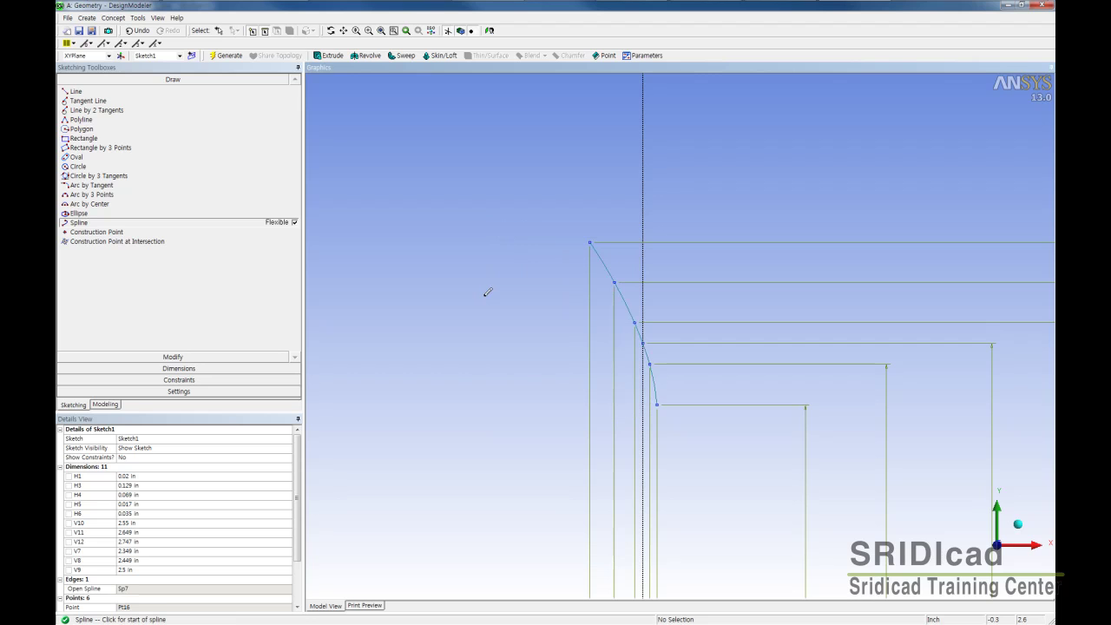
pyautogui.press('Escape')
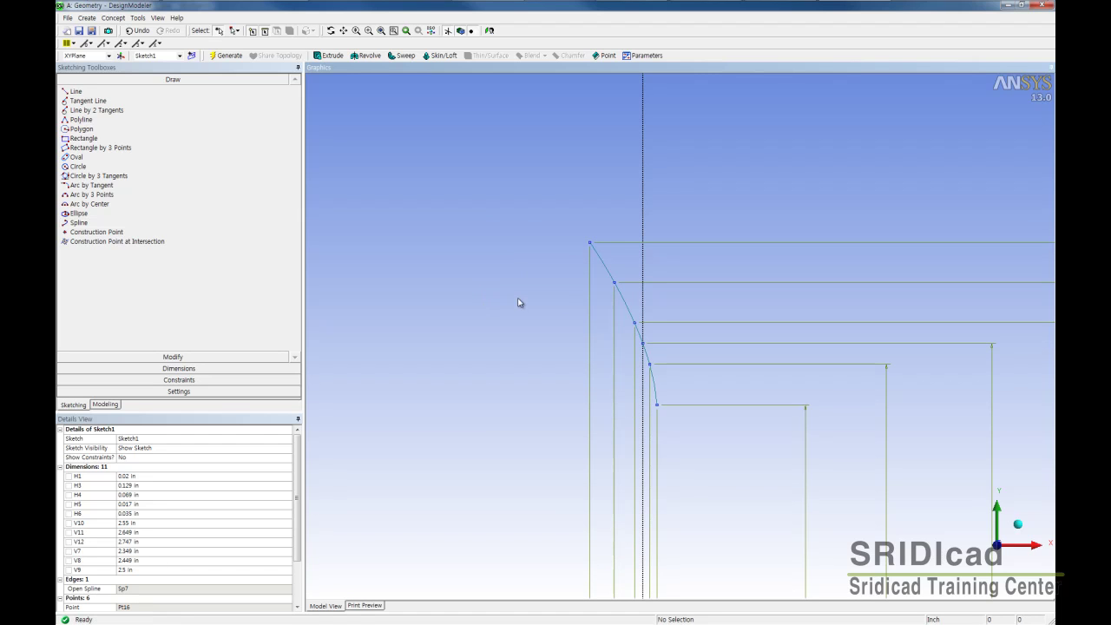